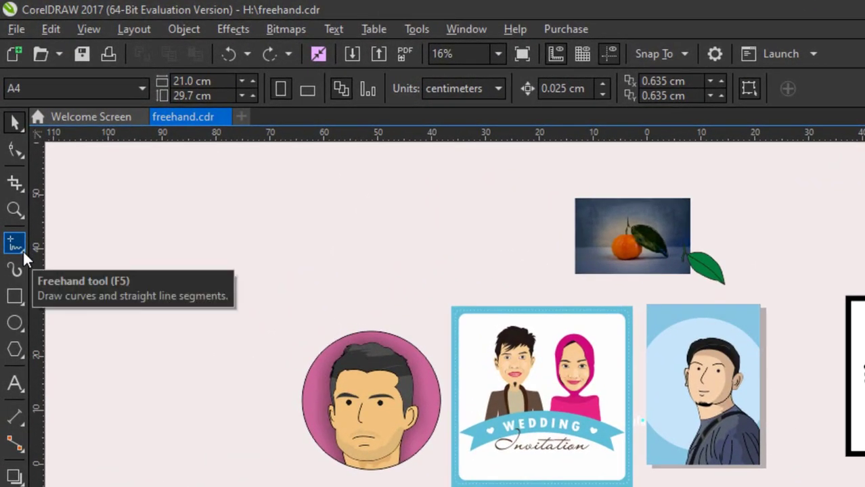
{"action": "left_click", "coordinate": [21, 232]}
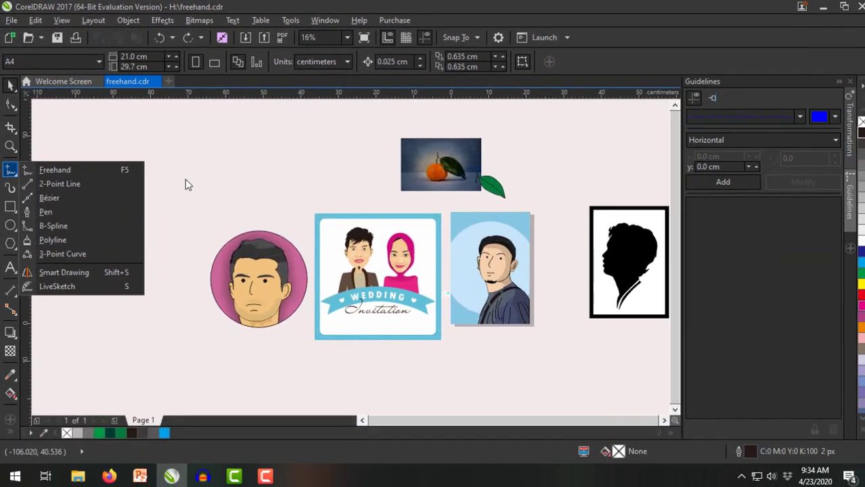
{"action": "left_click", "coordinate": [270, 252]}
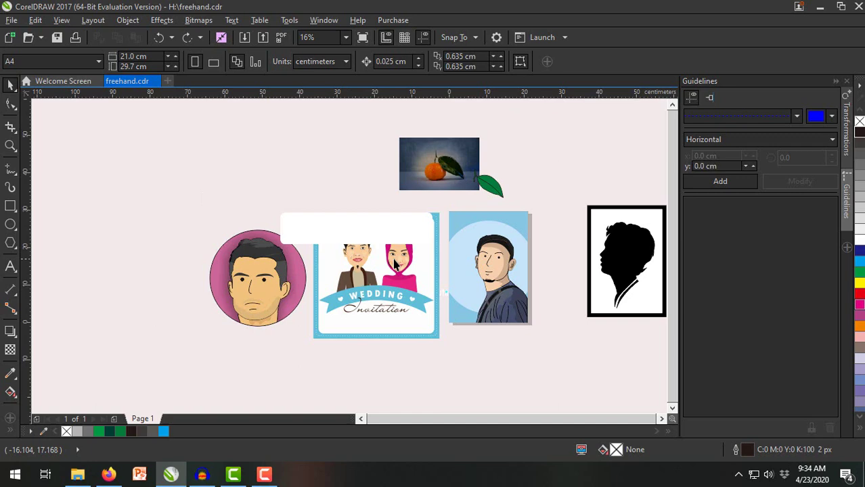
- Apply a black outline to the couple's faces in the wedding invitation and examine the shapes they are built from
{"action": "scroll", "coordinate": [396, 265], "scroll_direction": "up", "scroll_amount": 2}
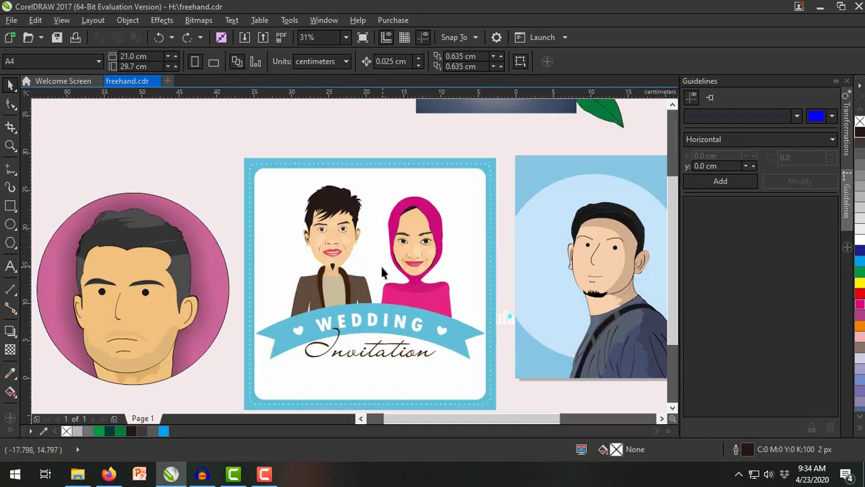
{"action": "left_click_drag", "start_coordinate": [230, 152], "coordinate": [463, 302]}
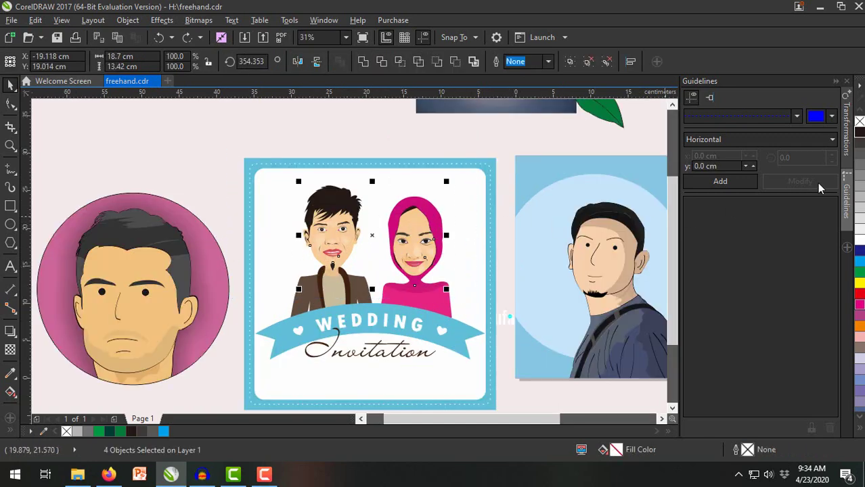
{"action": "right_click", "coordinate": [858, 132]}
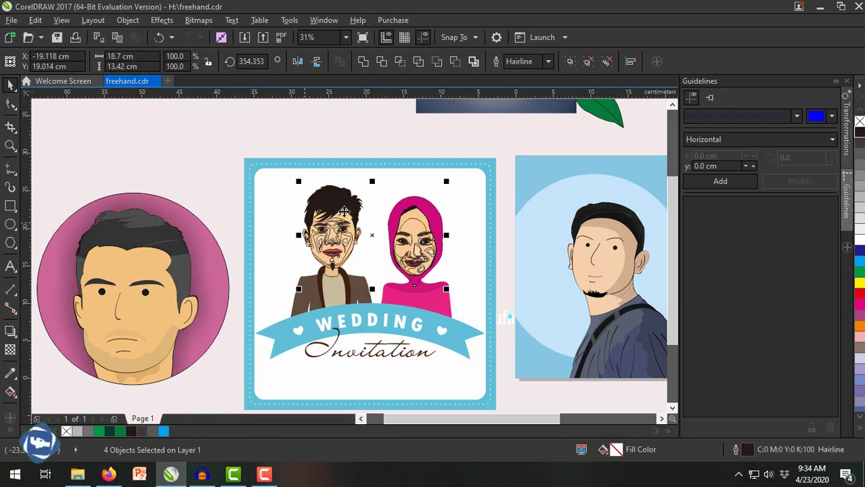
{"action": "scroll", "coordinate": [301, 253], "scroll_direction": "up", "scroll_amount": 2}
{"action": "scroll", "coordinate": [414, 235], "scroll_direction": "down", "scroll_amount": 1}
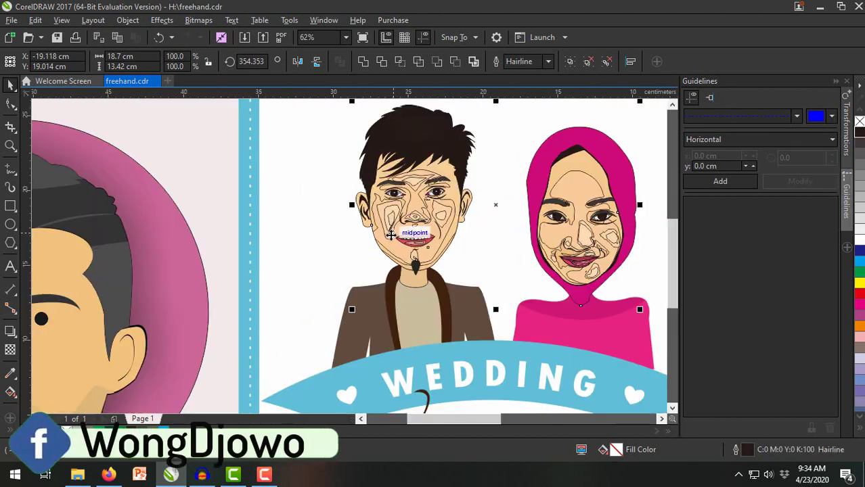
{"action": "left_click", "coordinate": [489, 238]}
{"action": "scroll", "coordinate": [491, 242], "scroll_direction": "down", "scroll_amount": 1}
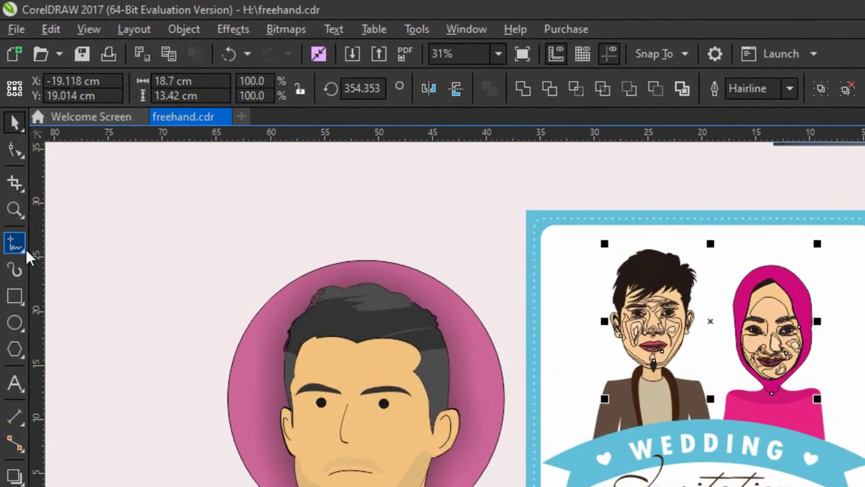
- Remove the outline from the couple's faces and deselect them
{"action": "left_click", "coordinate": [25, 248]}
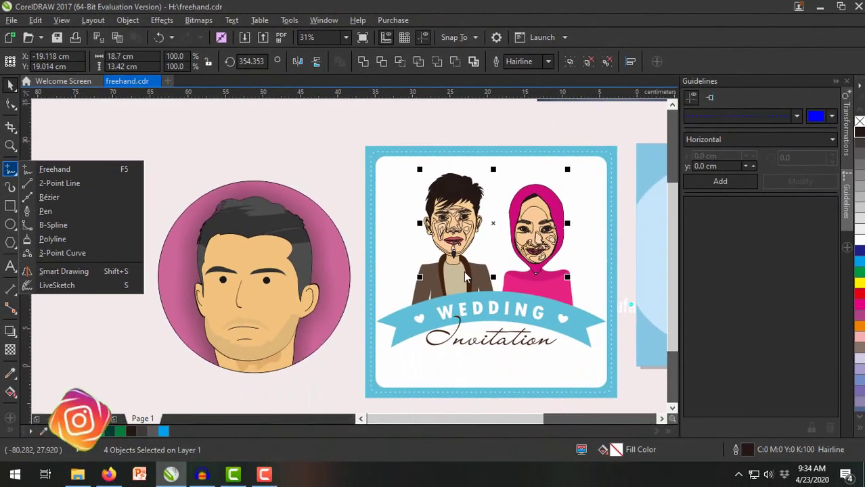
{"action": "right_click", "coordinate": [860, 122]}
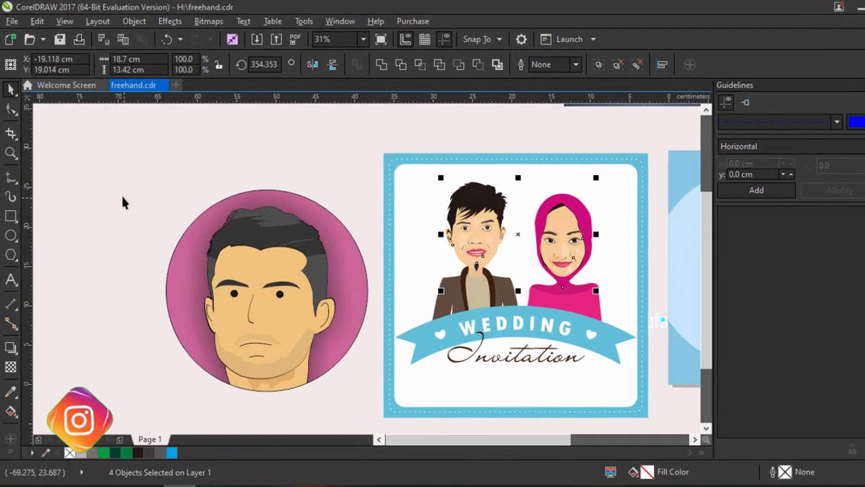
{"action": "left_click", "coordinate": [121, 194]}
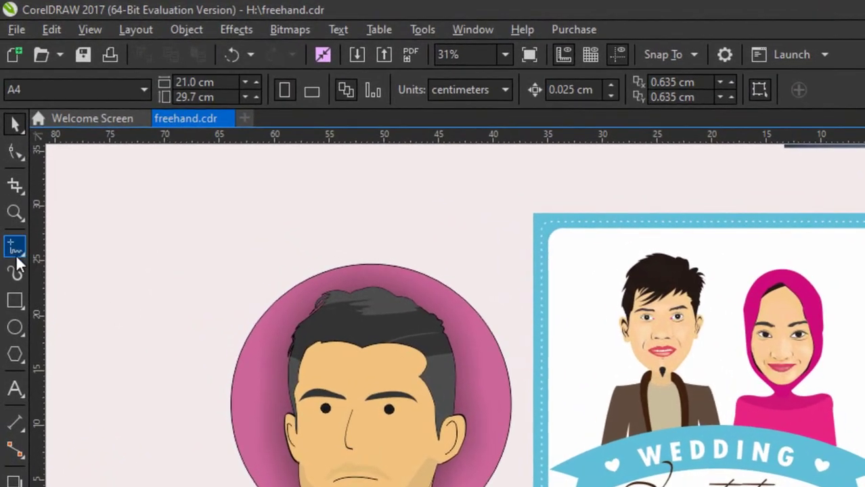
- Draw an open zigzag curve about 55 by 19 cm above the circular portrait with the Freehand tool
{"action": "left_click", "coordinate": [21, 255]}
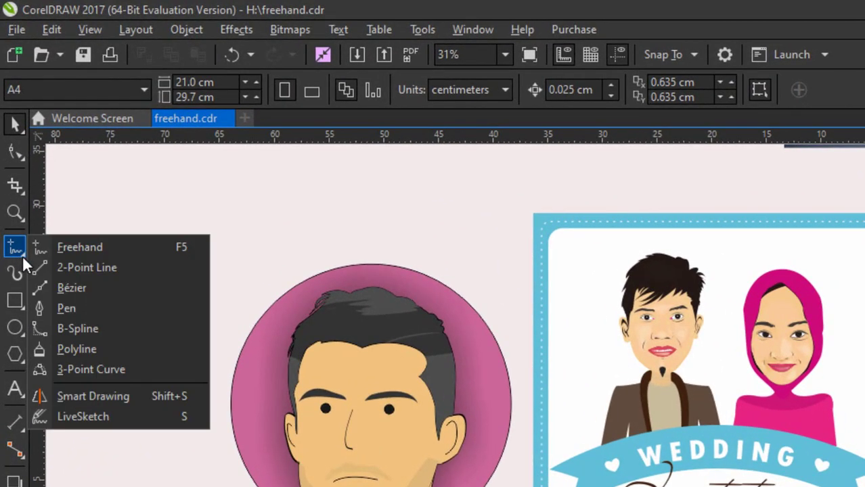
{"action": "left_click", "coordinate": [94, 252]}
{"action": "scroll", "coordinate": [178, 203], "scroll_direction": "down", "scroll_amount": 1}
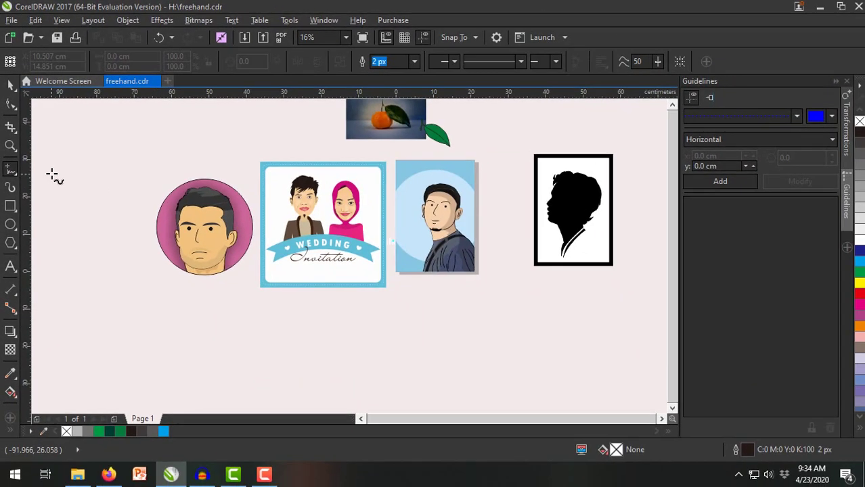
{"action": "scroll", "coordinate": [190, 231], "scroll_direction": "down", "scroll_amount": 1}
{"action": "scroll", "coordinate": [187, 192], "scroll_direction": "up", "scroll_amount": 1}
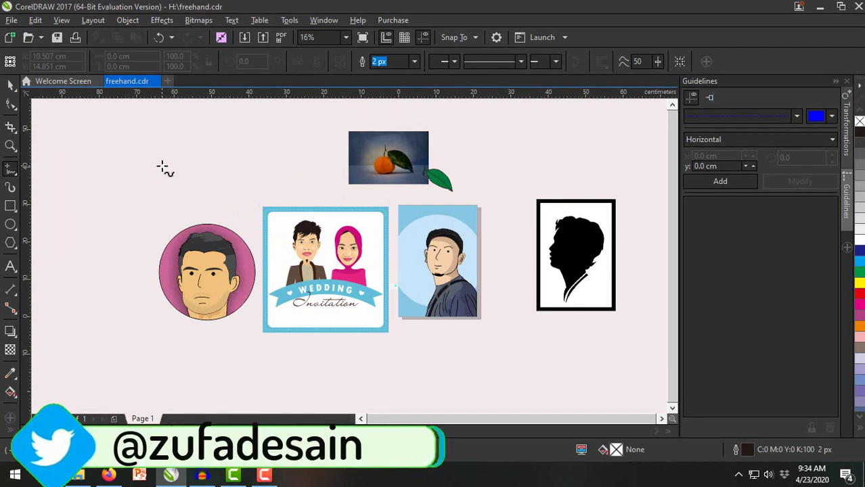
{"action": "scroll", "coordinate": [163, 167], "scroll_direction": "up", "scroll_amount": 1}
{"action": "scroll", "coordinate": [159, 163], "scroll_direction": "down", "scroll_amount": 1}
{"action": "mouse_move", "coordinate": [156, 158]}
{"action": "left_mouse_down"}
{"action": "mouse_move", "coordinate": [287, 153]}
{"action": "mouse_move", "coordinate": [259, 196]}
{"action": "mouse_move", "coordinate": [189, 201]}
{"action": "mouse_move", "coordinate": [129, 162]}
{"action": "mouse_move", "coordinate": [104, 186]}
{"action": "mouse_move", "coordinate": [120, 162]}
{"action": "mouse_move", "coordinate": [157, 147]}
{"action": "left_mouse_up"}
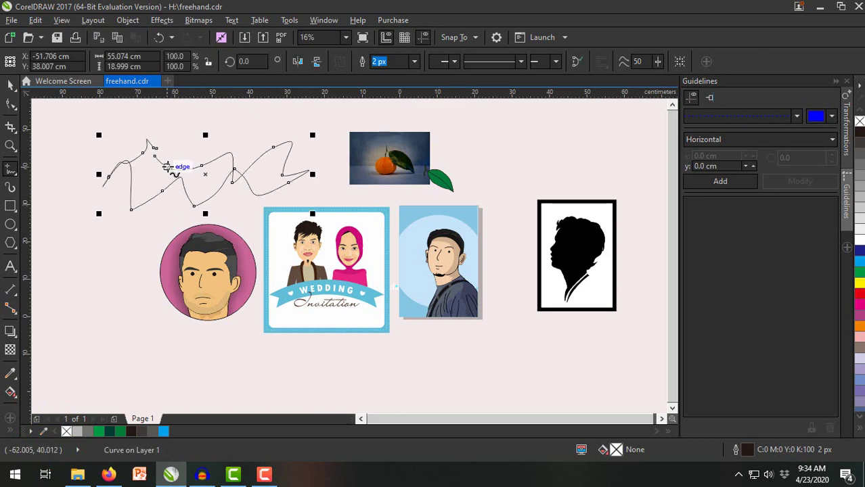
- Draw a closed freehand shape about 11 by 15 cm beside the circular portrait and fill it red
{"action": "mouse_move", "coordinate": [85, 245]}
{"action": "left_mouse_down"}
{"action": "mouse_move", "coordinate": [108, 268]}
{"action": "mouse_move", "coordinate": [95, 276]}
{"action": "mouse_move", "coordinate": [89, 255]}
{"action": "left_mouse_up"}
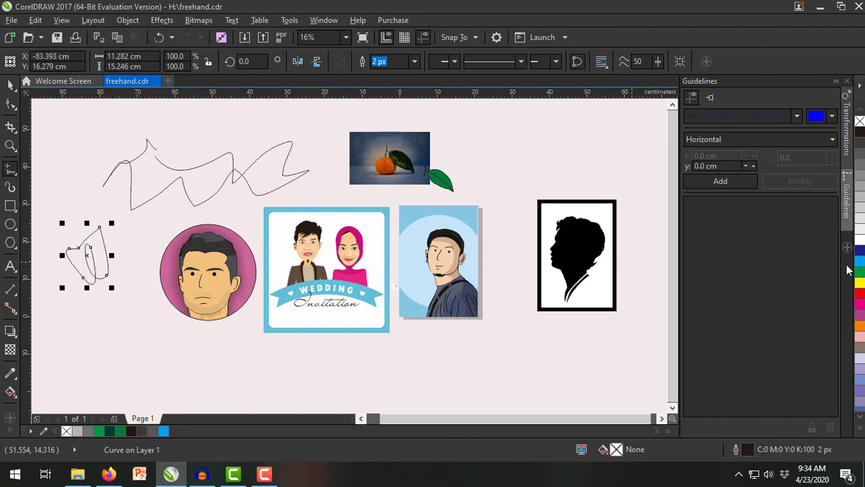
{"action": "left_click", "coordinate": [858, 295]}
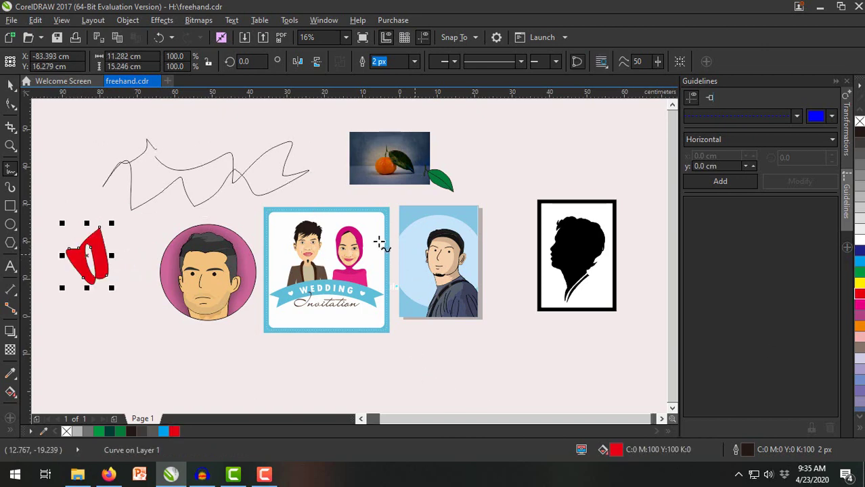
- Apply a yellow fill to the open zigzag curve above the circular portrait
{"action": "left_click", "coordinate": [10, 84]}
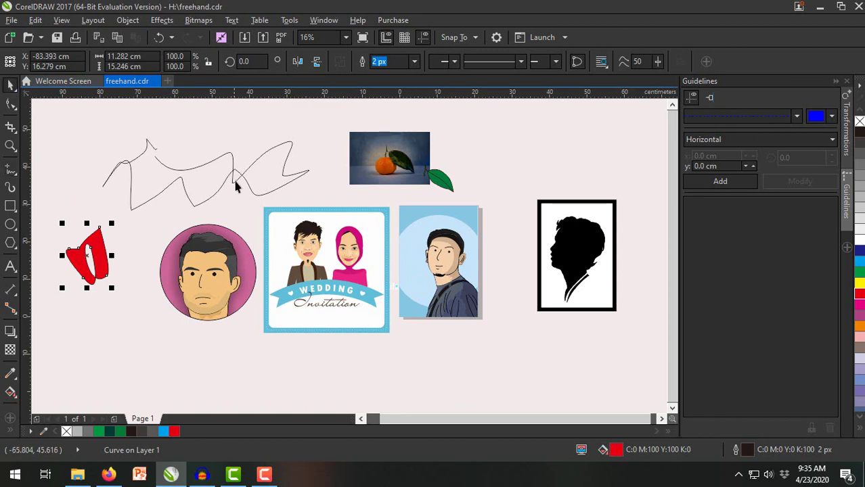
{"action": "scroll", "coordinate": [163, 168], "scroll_direction": "up", "scroll_amount": 2}
{"action": "left_click", "coordinate": [162, 167]}
{"action": "scroll", "coordinate": [166, 169], "scroll_direction": "down", "scroll_amount": 2}
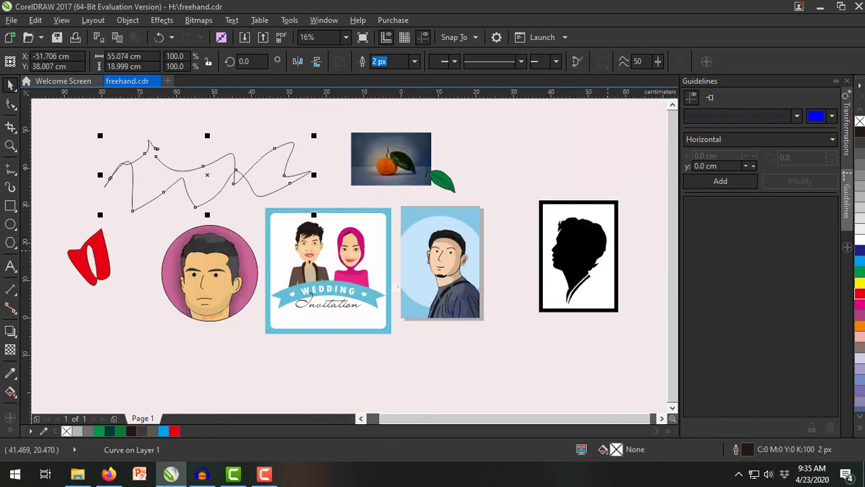
{"action": "left_click", "coordinate": [858, 283]}
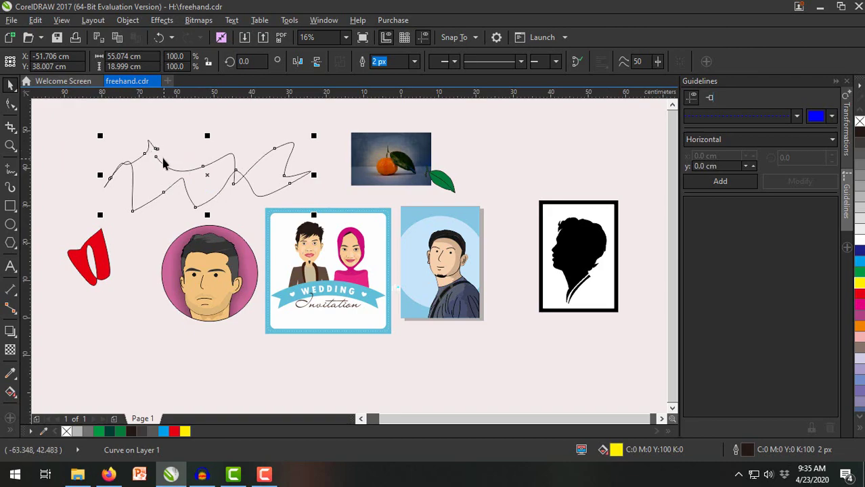
- Close the zigzag curve by joining its two open end nodes with the Shape tool
{"action": "scroll", "coordinate": [162, 164], "scroll_direction": "up", "scroll_amount": 2}
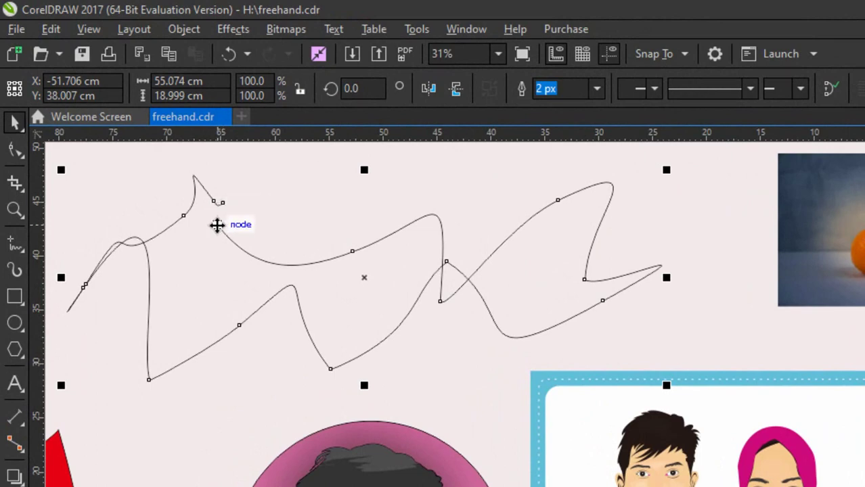
{"action": "left_click", "coordinate": [424, 218]}
{"action": "double_click", "coordinate": [425, 218]}
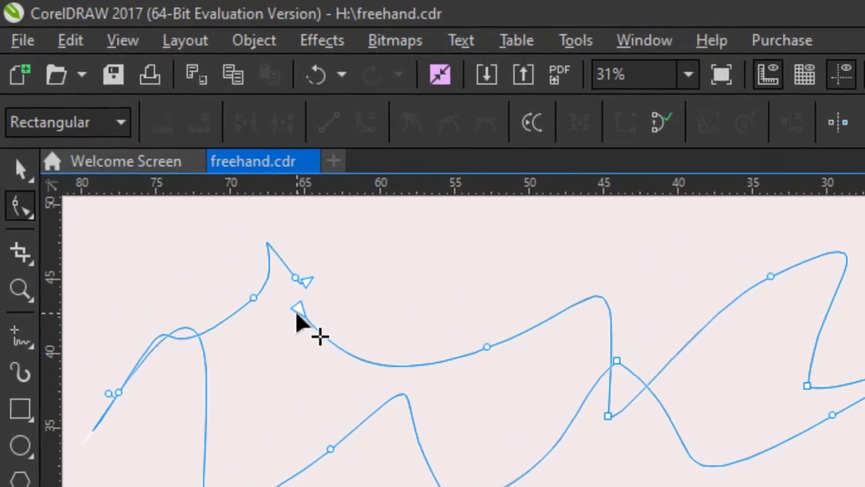
{"action": "left_click", "coordinate": [309, 281]}
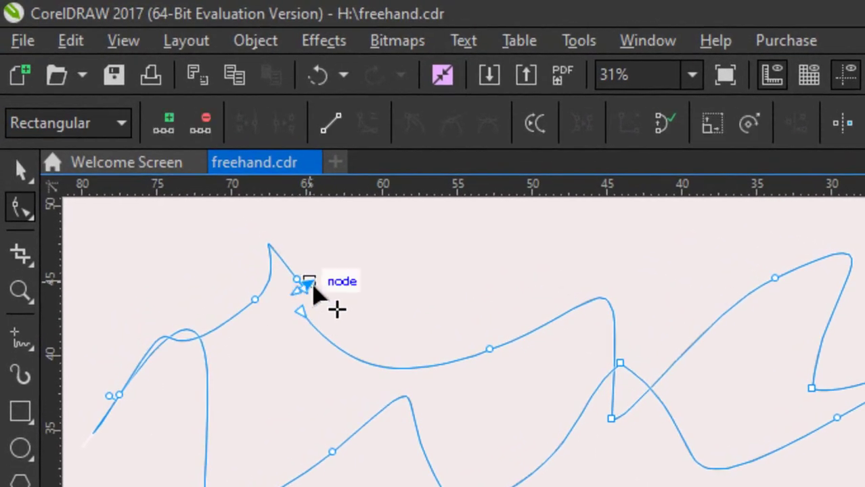
{"action": "mouse_move", "coordinate": [313, 285]}
{"action": "left_mouse_down"}
{"action": "mouse_move", "coordinate": [321, 310]}
{"action": "mouse_move", "coordinate": [310, 311]}
{"action": "left_mouse_up"}
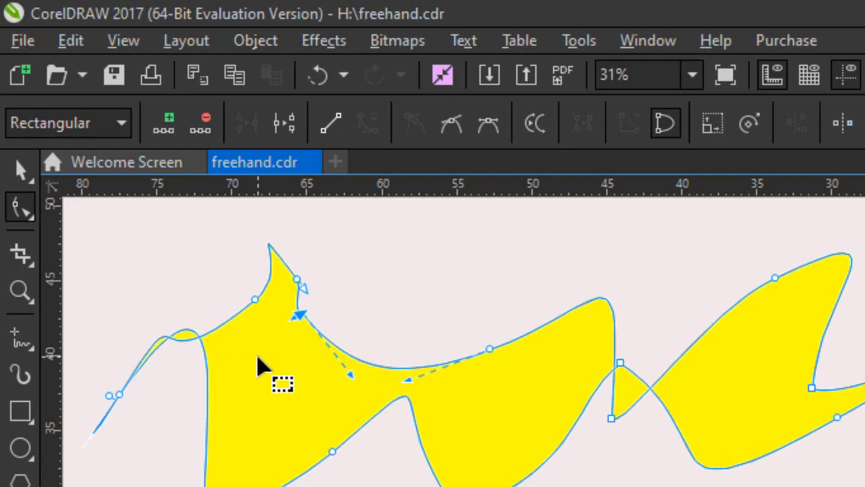
- Undo the joining of the zigzag curve's end nodes
{"action": "key", "text": "ctrl+z"}
{"action": "key", "text": "ctrl+z"}
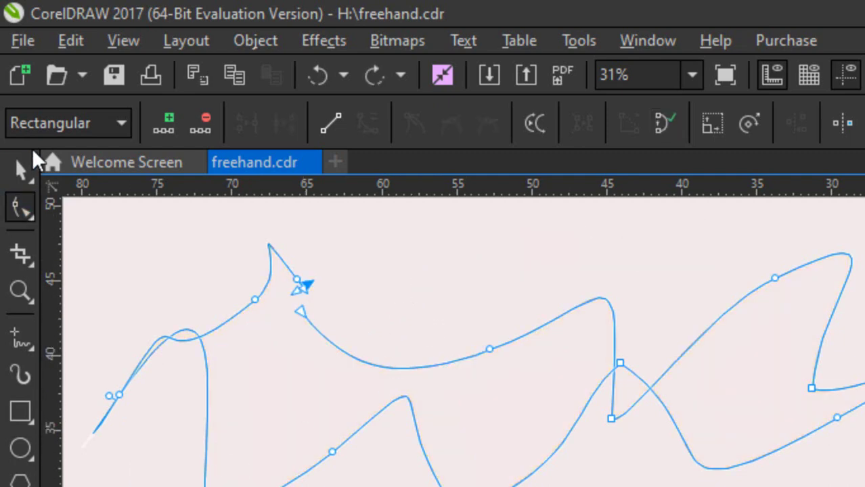
{"action": "left_click", "coordinate": [21, 167]}
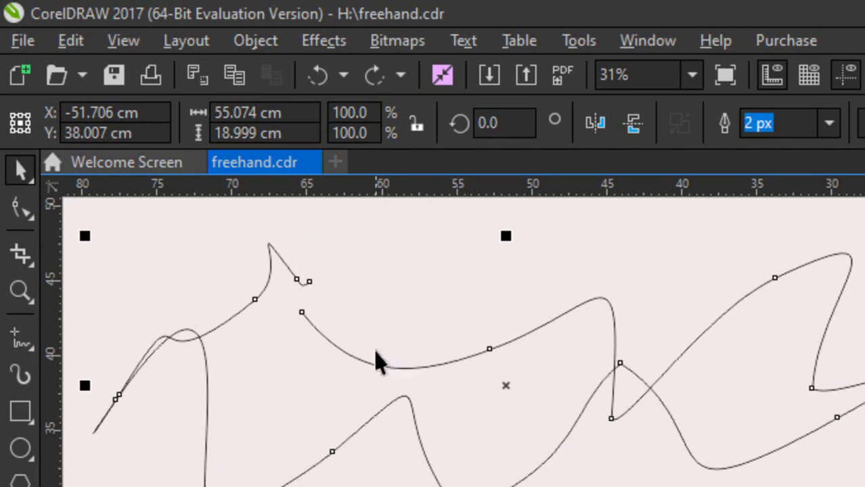
- Join the zigzag curve's open end nodes again and fill the closed shape with magenta
{"action": "left_click", "coordinate": [20, 208]}
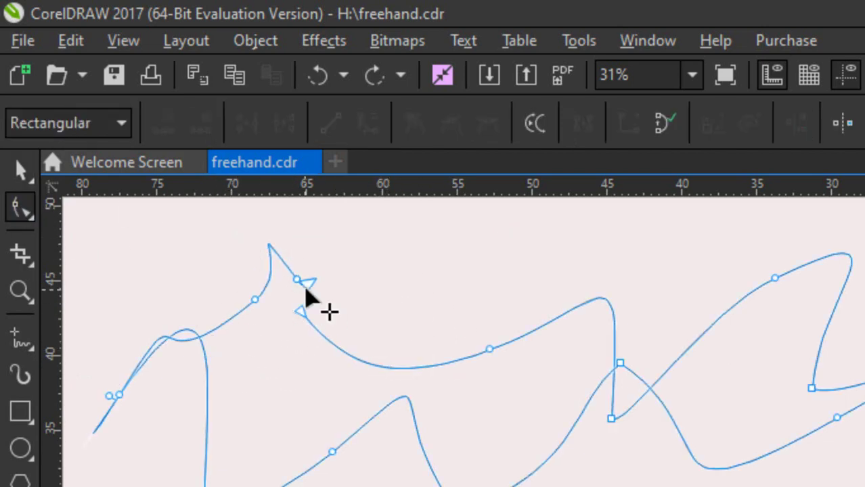
{"action": "left_click", "coordinate": [300, 311]}
{"action": "left_click_drag", "start_coordinate": [295, 310], "coordinate": [299, 314]}
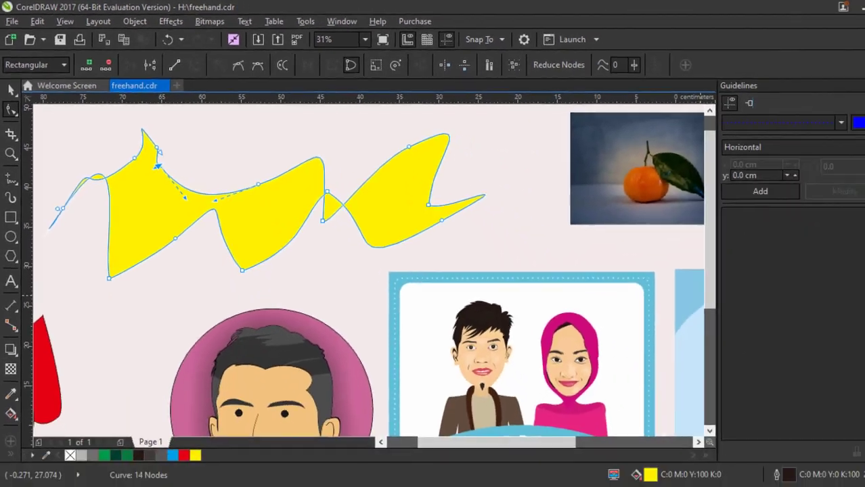
{"action": "left_click", "coordinate": [860, 304]}
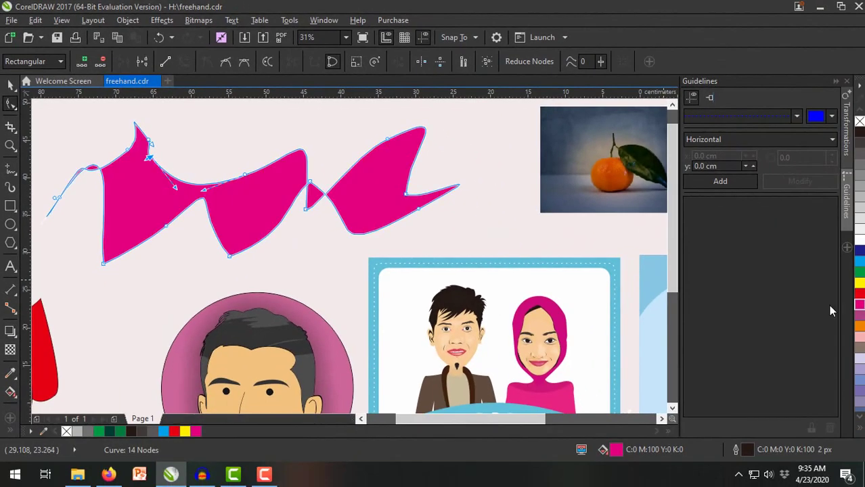
{"action": "left_click", "coordinate": [11, 85]}
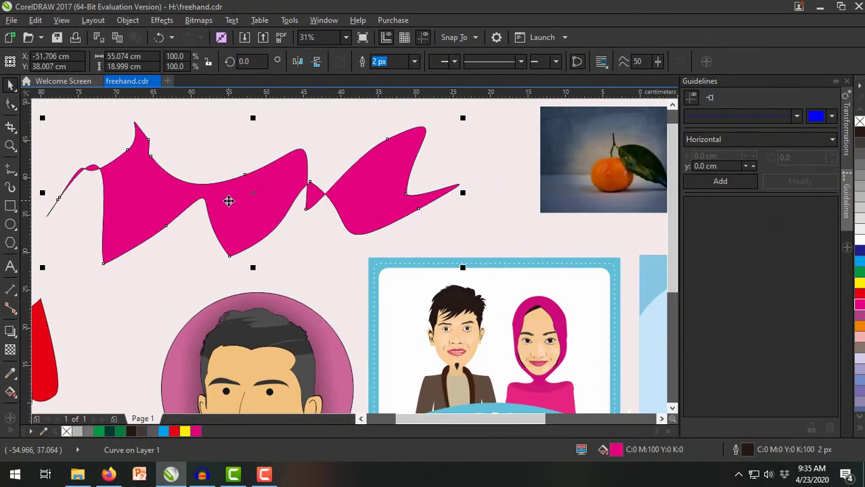
- Delete the magenta zigzag shape and the red freehand shape
{"action": "scroll", "coordinate": [230, 208], "scroll_direction": "down", "scroll_amount": 2}
{"action": "scroll", "coordinate": [229, 207], "scroll_direction": "down", "scroll_amount": 2}
{"action": "scroll", "coordinate": [249, 200], "scroll_direction": "up", "scroll_amount": 2}
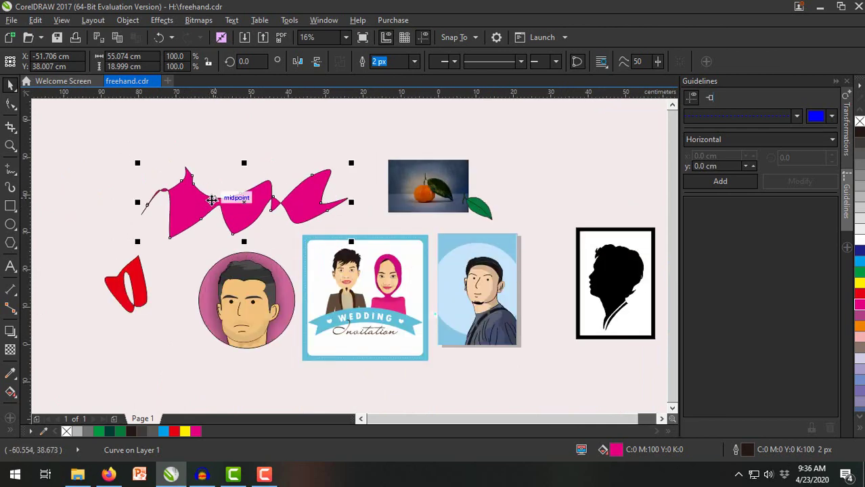
{"action": "key", "text": "Delete"}
{"action": "left_click", "coordinate": [140, 286]}
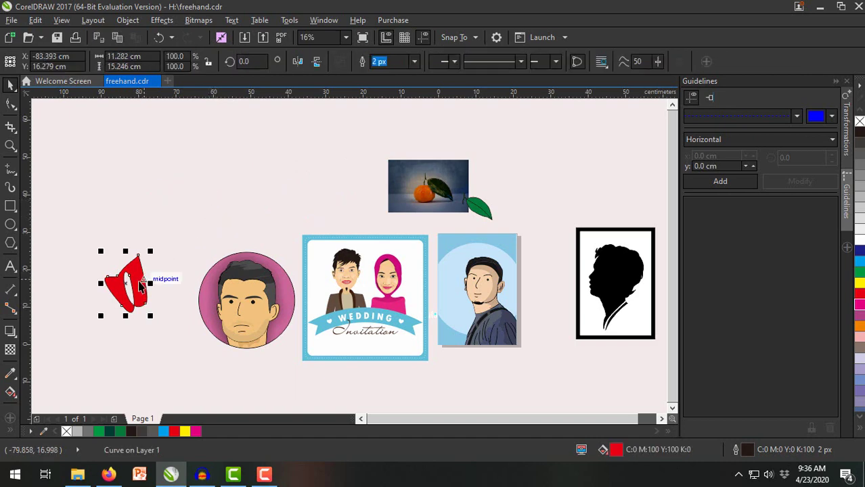
{"action": "key", "text": "Delete"}
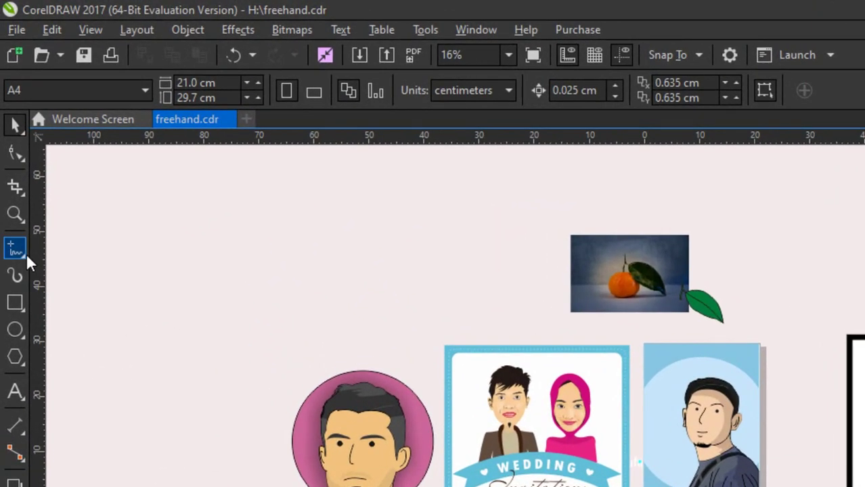
- Draw a horizontal line about 49 cm long above the circular portrait with the 2-Point Line tool
{"action": "left_click", "coordinate": [26, 252]}
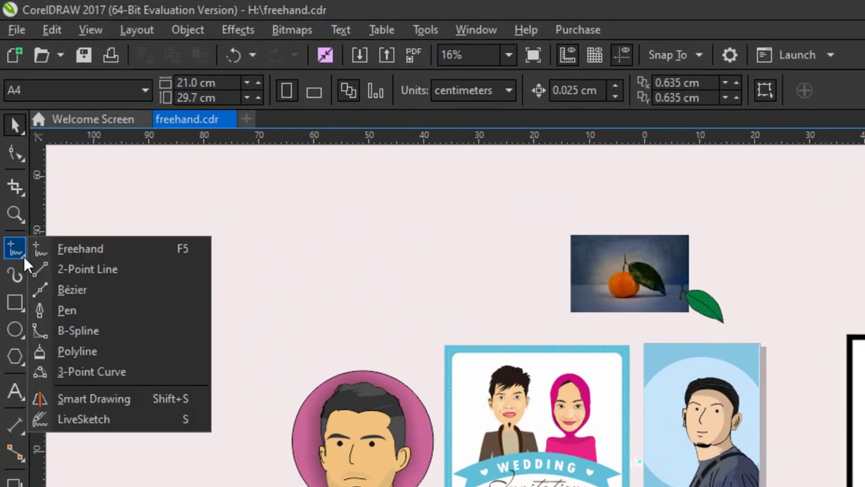
{"action": "left_click", "coordinate": [111, 275]}
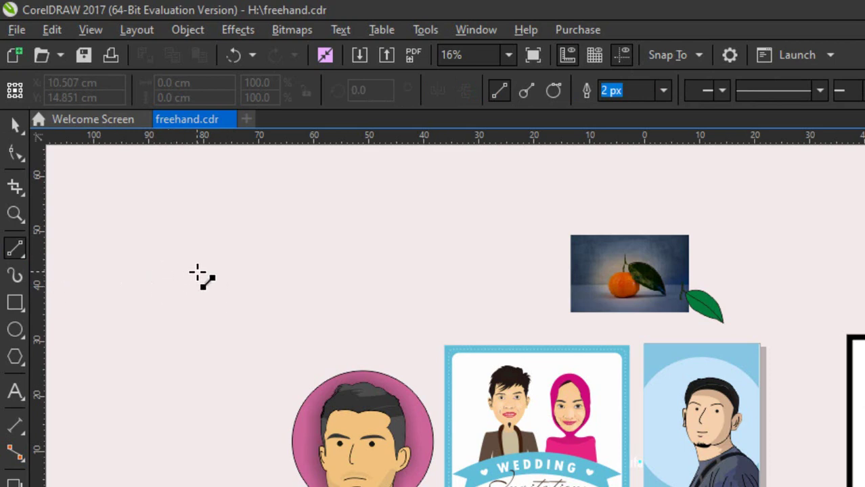
{"action": "left_click_drag", "start_coordinate": [197, 273], "coordinate": [474, 272]}
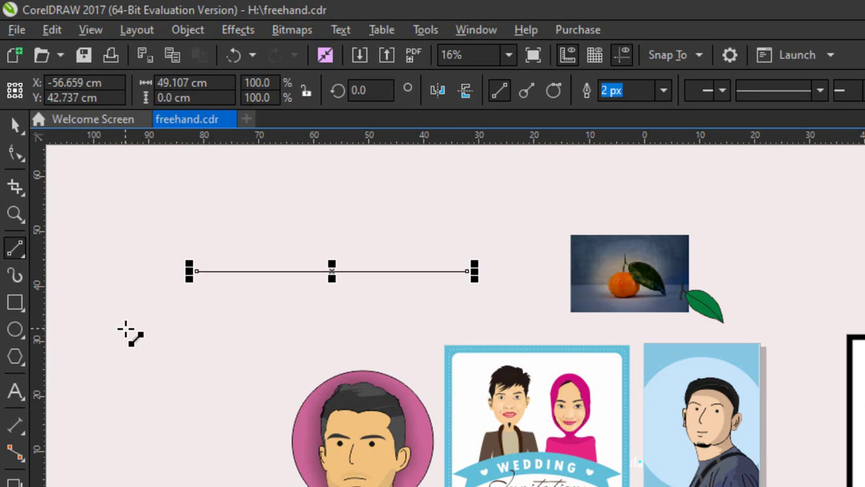
- Draw a second near-horizontal line below the first, and a closed four-sided shape about 59.5 by 24.5 cm around the first line
{"action": "left_click_drag", "start_coordinate": [126, 329], "coordinate": [432, 329]}
{"action": "left_click_drag", "start_coordinate": [185, 231], "coordinate": [502, 233]}
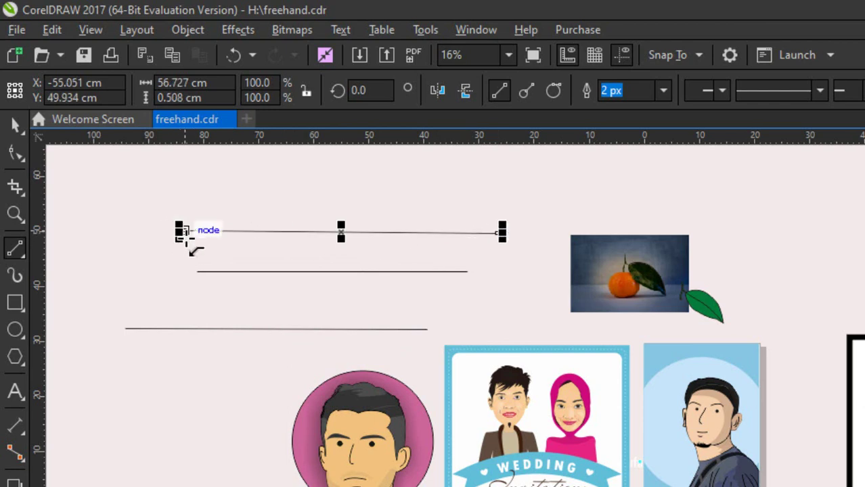
{"action": "mouse_move", "coordinate": [179, 231]}
{"action": "left_mouse_down"}
{"action": "mouse_move", "coordinate": [178, 394]}
{"action": "mouse_move", "coordinate": [178, 361]}
{"action": "mouse_move", "coordinate": [363, 350]}
{"action": "mouse_move", "coordinate": [402, 366]}
{"action": "mouse_move", "coordinate": [498, 357]}
{"action": "mouse_move", "coordinate": [507, 365]}
{"action": "mouse_move", "coordinate": [506, 210]}
{"action": "mouse_move", "coordinate": [497, 233]}
{"action": "left_mouse_up"}
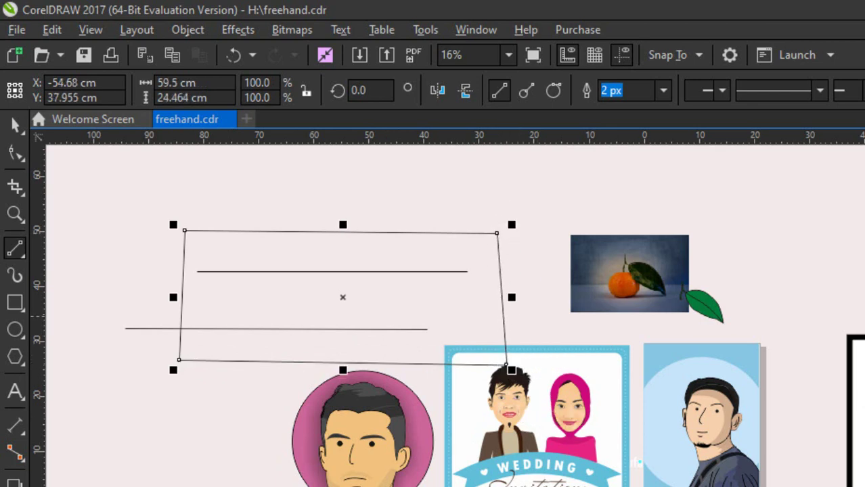
- Fill the four-sided shape with gray, undo that fill and delete the shape
{"action": "left_click", "coordinate": [864, 317]}
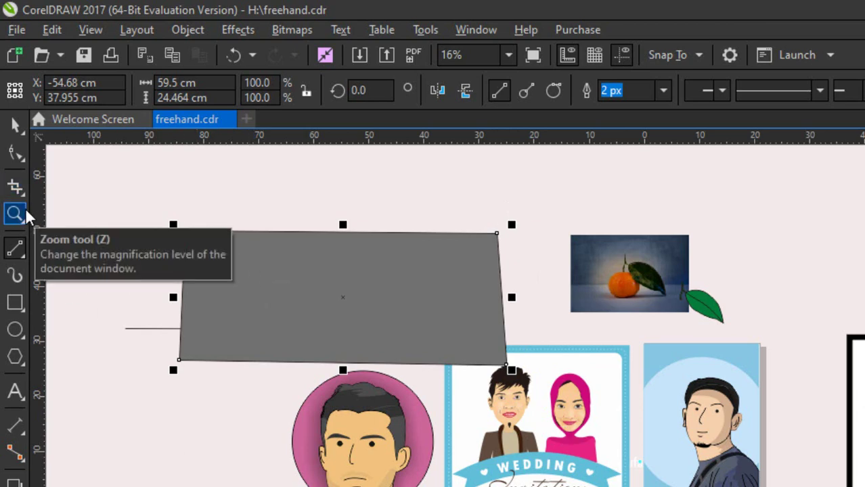
{"action": "key", "text": "ctrl+z"}
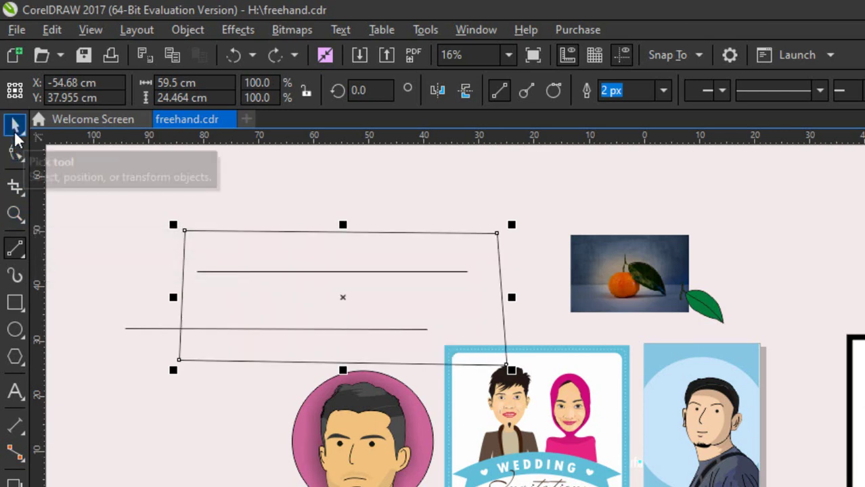
{"action": "key", "text": "Delete"}
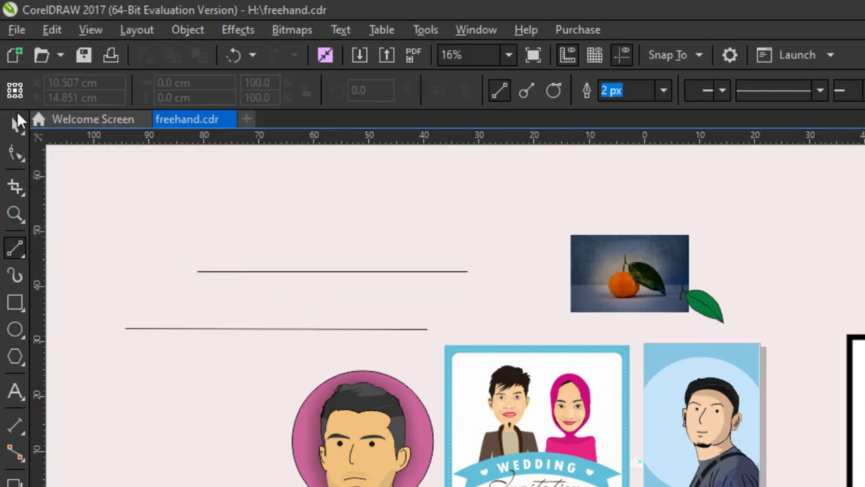
- Examine the orange photo and the green leaf tracing beside it up close
{"action": "left_click", "coordinate": [17, 125]}
{"action": "left_click", "coordinate": [24, 256]}
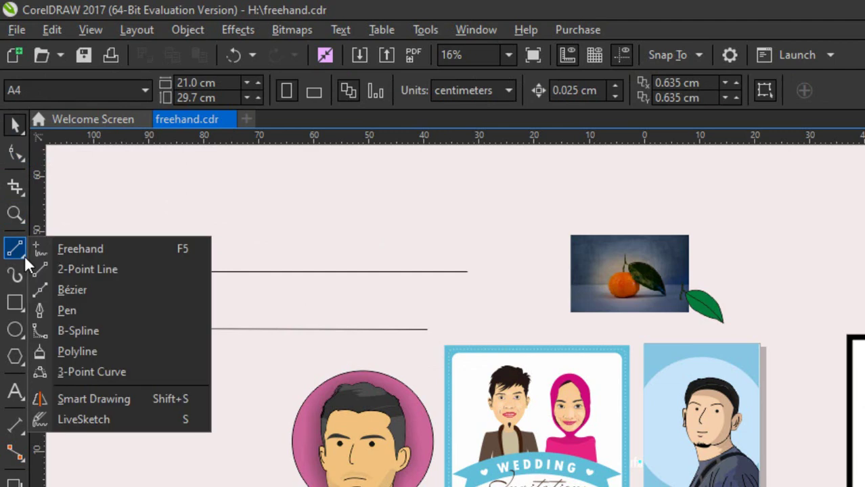
{"action": "left_click", "coordinate": [111, 291]}
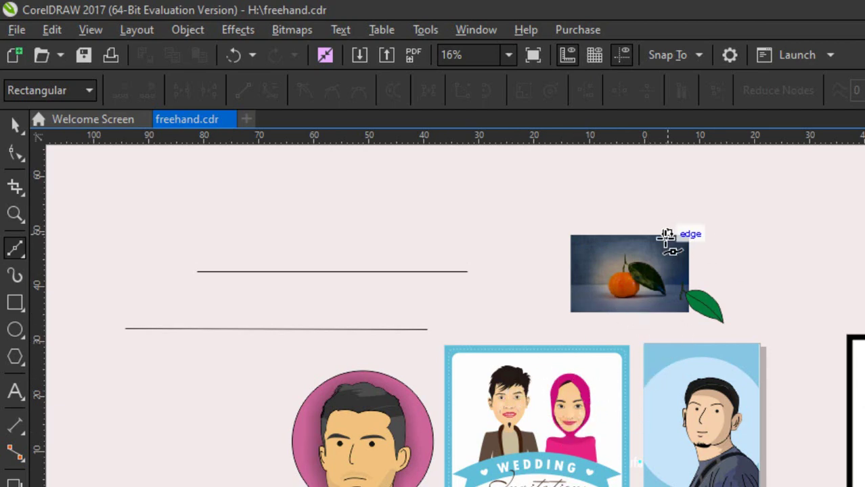
{"action": "scroll", "coordinate": [666, 242], "scroll_direction": "up", "scroll_amount": 2}
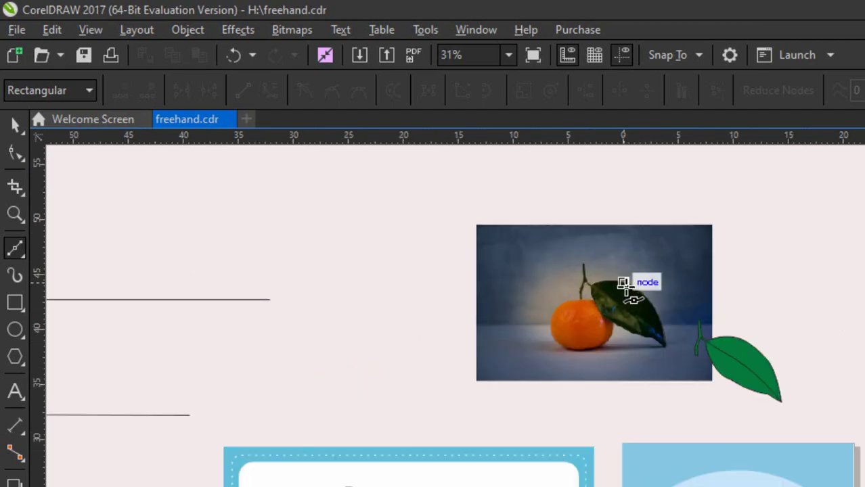
{"action": "scroll", "coordinate": [627, 286], "scroll_direction": "up", "scroll_amount": 4}
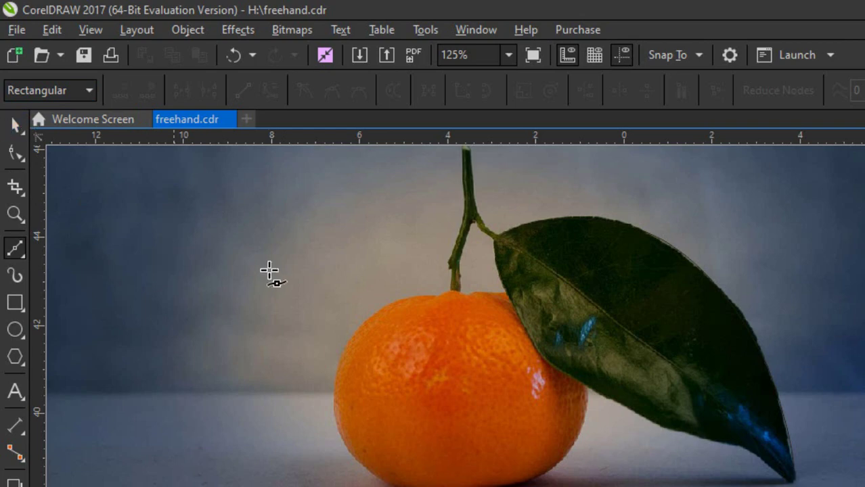
{"action": "scroll", "coordinate": [270, 275], "scroll_direction": "down", "scroll_amount": 4}
{"action": "left_click", "coordinate": [15, 123]}
{"action": "scroll", "coordinate": [390, 308], "scroll_direction": "up", "scroll_amount": 1}
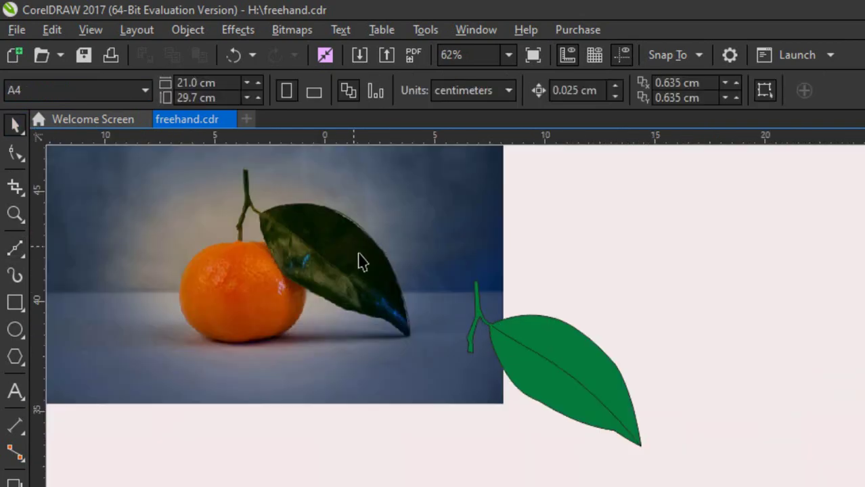
{"action": "left_click", "coordinate": [414, 326]}
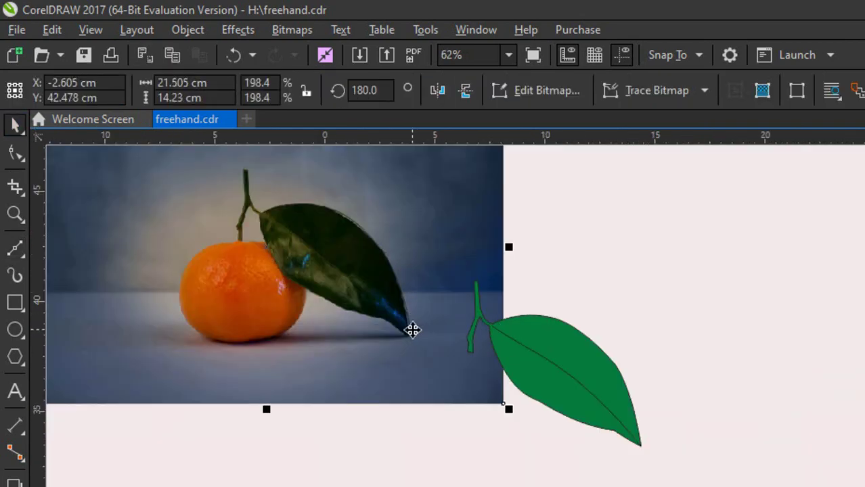
{"action": "left_click", "coordinate": [411, 331]}
{"action": "key", "text": "Escape"}
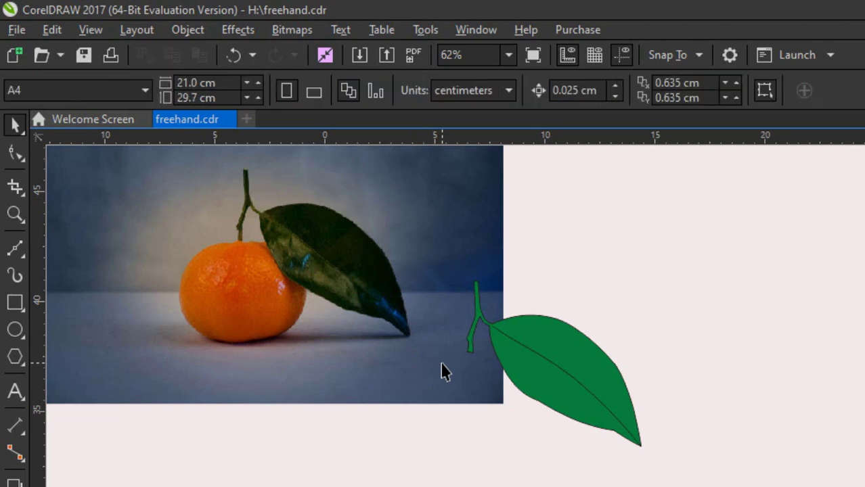
{"action": "left_click", "coordinate": [16, 249]}
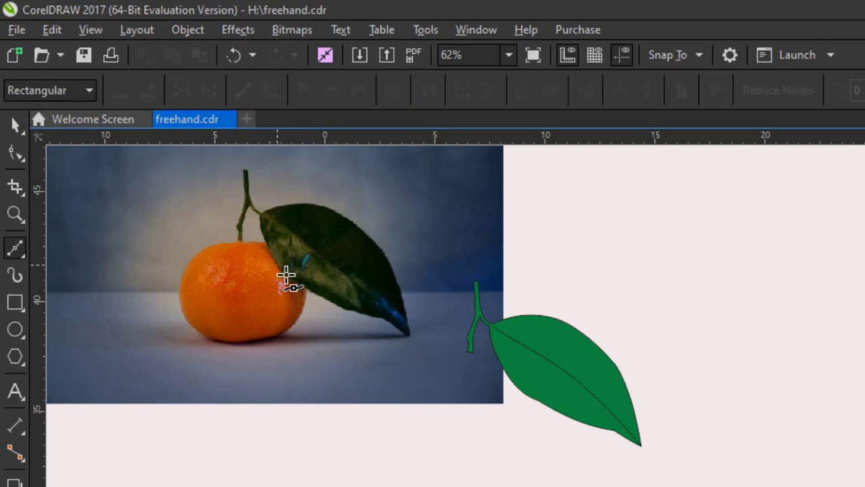
{"action": "scroll", "coordinate": [286, 275], "scroll_direction": "down", "scroll_amount": 2}
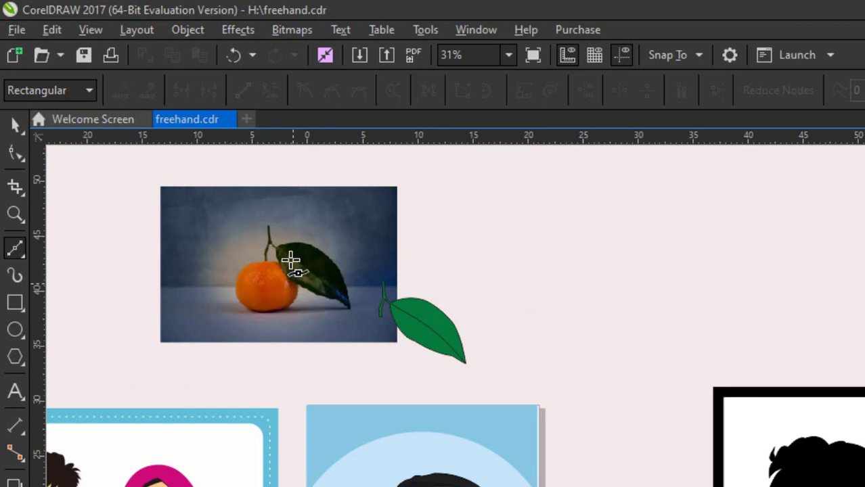
{"action": "scroll", "coordinate": [266, 277], "scroll_direction": "up", "scroll_amount": 1}
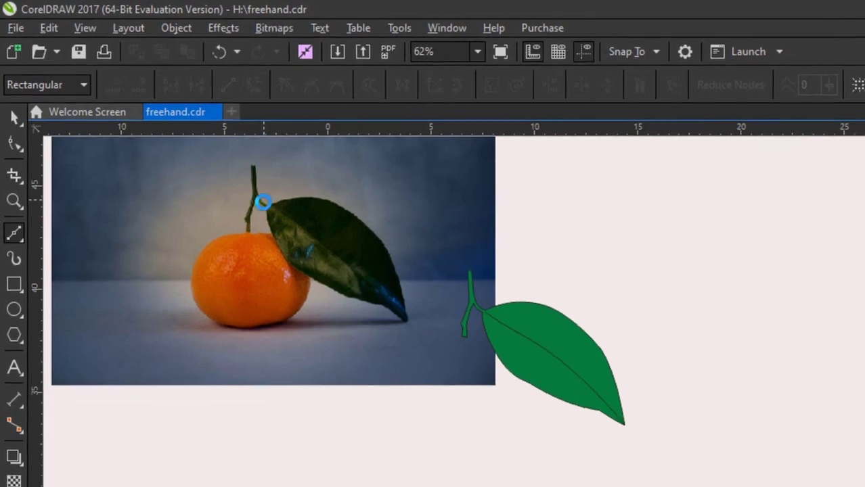
{"action": "scroll", "coordinate": [279, 215], "scroll_direction": "up", "scroll_amount": 1}
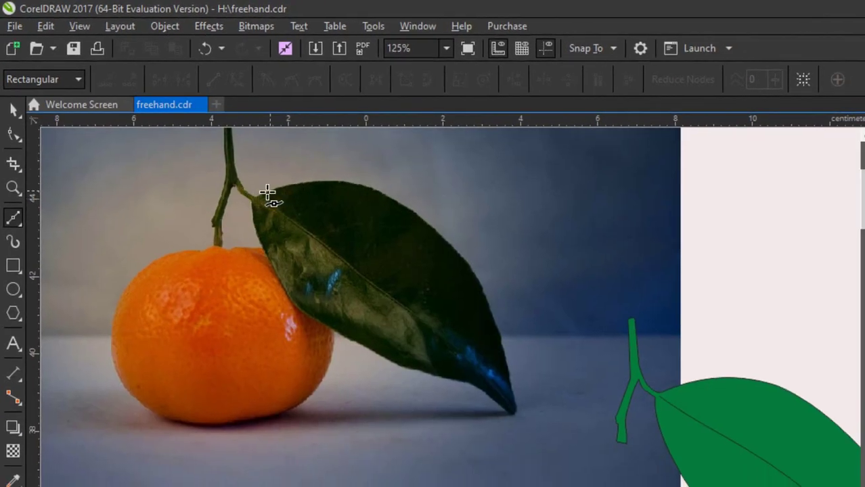
{"action": "left_click", "coordinate": [254, 197]}
{"action": "left_click_drag", "start_coordinate": [343, 181], "coordinate": [387, 187]}
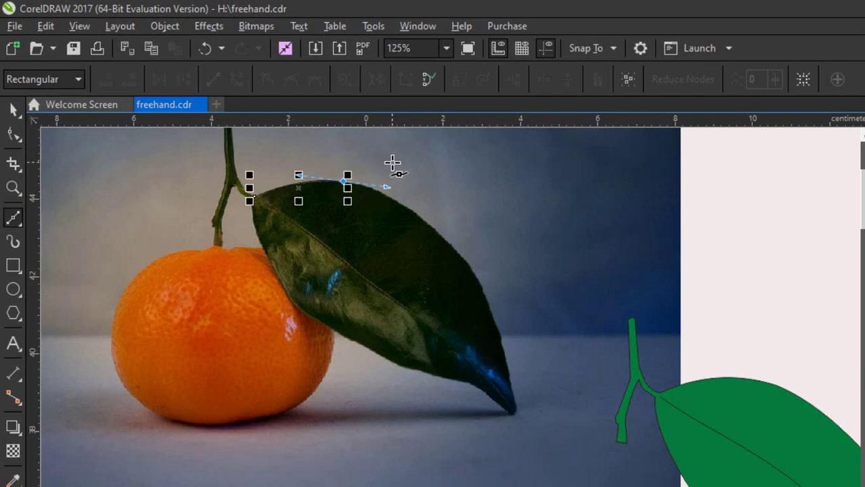
{"action": "key", "text": "ctrl+z"}
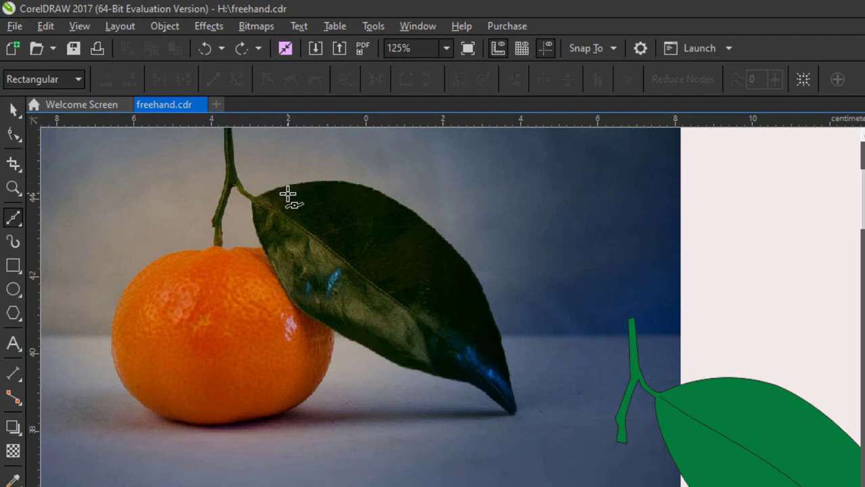
- Trace a curved first segment with the Bézier tool along the leaf's upper edge, from the stem junction to the leaf's highest point
{"action": "scroll", "coordinate": [269, 190], "scroll_direction": "up", "scroll_amount": 2}
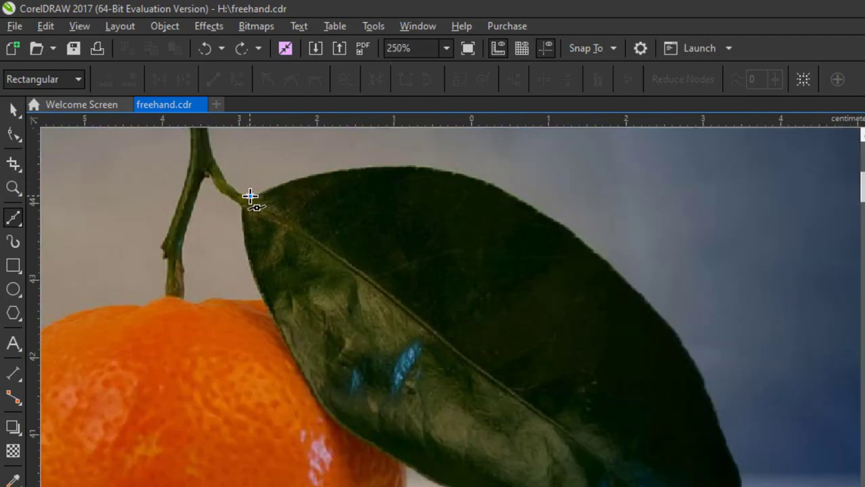
{"action": "left_click", "coordinate": [250, 196]}
{"action": "left_click", "coordinate": [423, 167]}
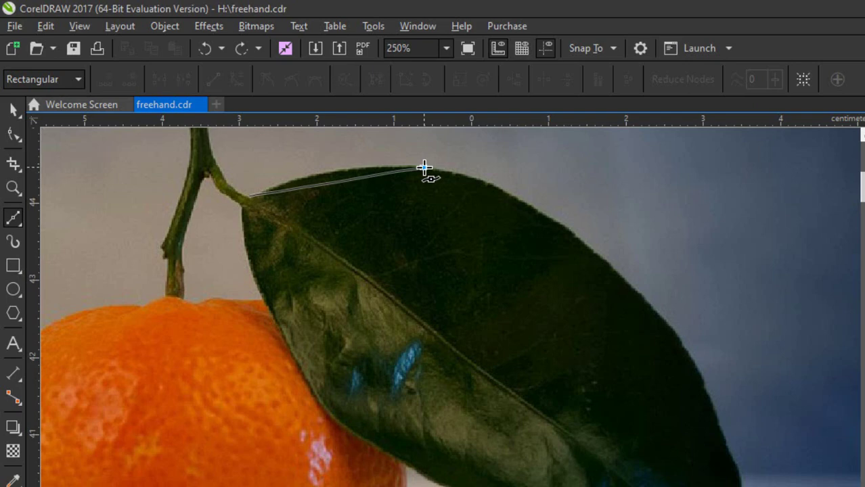
{"action": "left_click_drag", "start_coordinate": [424, 168], "coordinate": [537, 177]}
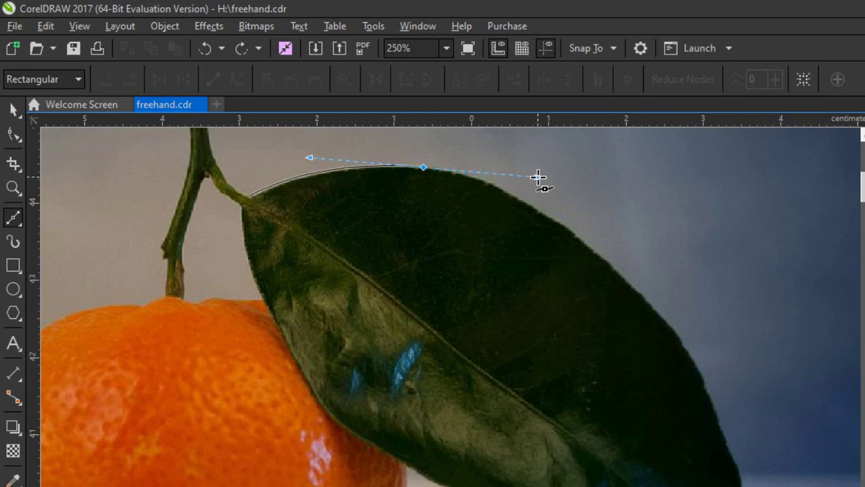
{"action": "left_click_drag", "start_coordinate": [537, 177], "coordinate": [537, 177]}
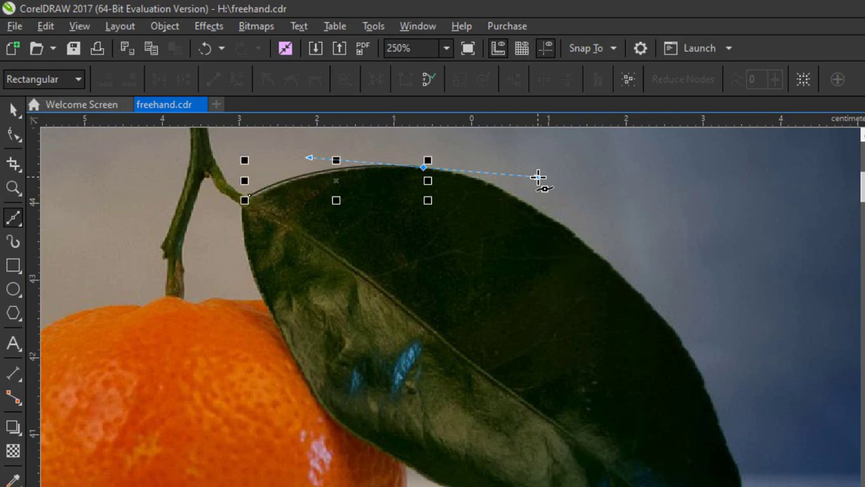
- Extend the Bézier curve down the leaf's outer edge with three curved segments, ending at the leaf's pointed tip
{"action": "scroll", "coordinate": [502, 213], "scroll_direction": "down", "scroll_amount": 1}
{"action": "scroll", "coordinate": [574, 264], "scroll_direction": "up", "scroll_amount": 1}
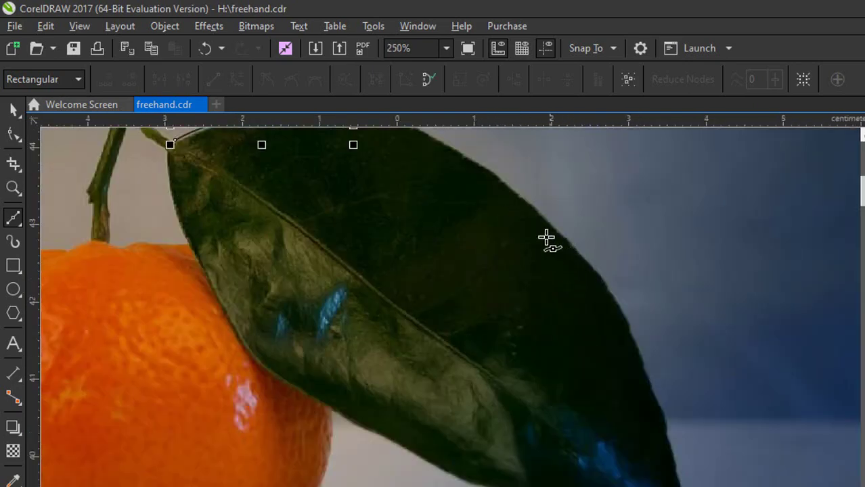
{"action": "scroll", "coordinate": [546, 238], "scroll_direction": "down", "scroll_amount": 1}
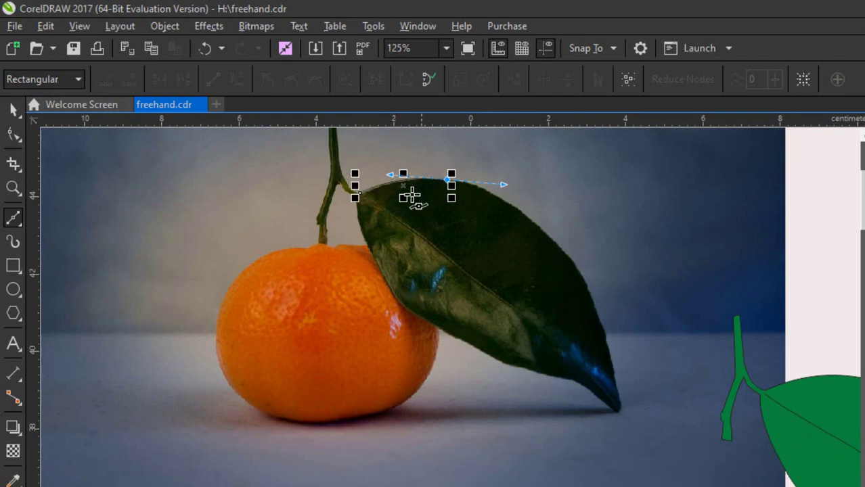
{"action": "scroll", "coordinate": [488, 194], "scroll_direction": "up", "scroll_amount": 1}
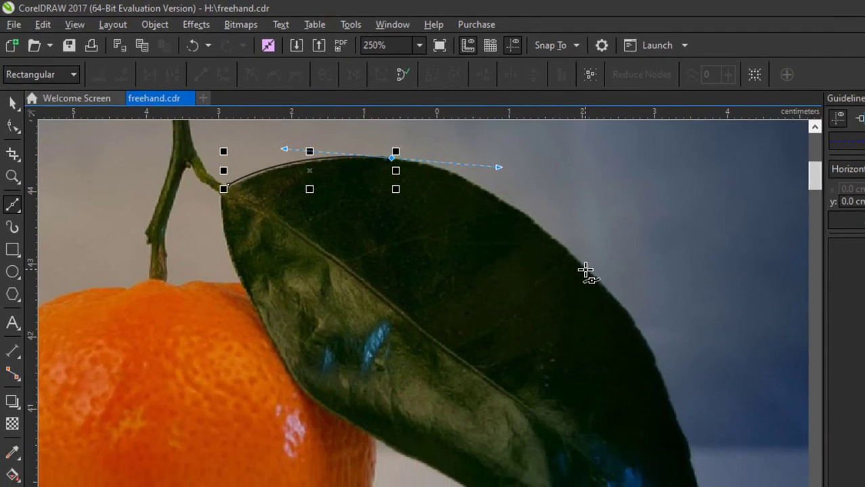
{"action": "left_click_drag", "start_coordinate": [585, 270], "coordinate": [625, 305]}
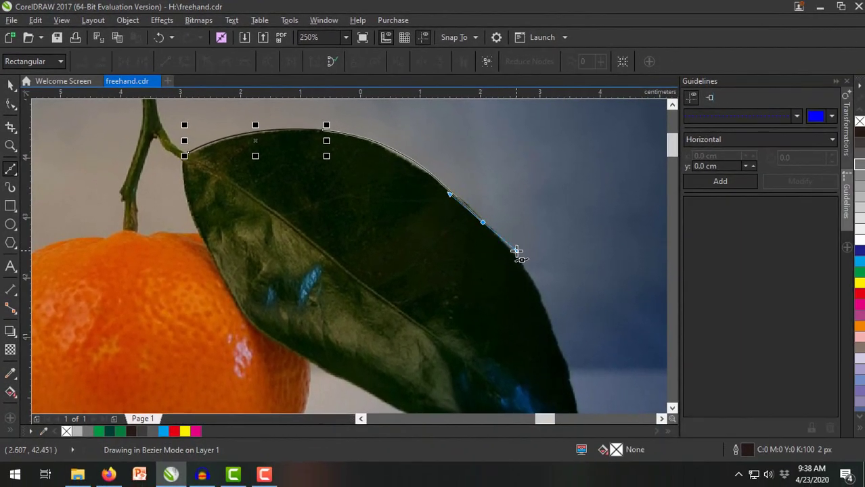
{"action": "left_click_drag", "start_coordinate": [516, 251], "coordinate": [510, 310]}
{"action": "scroll", "coordinate": [436, 218], "scroll_direction": "down", "scroll_amount": 1}
{"action": "scroll", "coordinate": [487, 273], "scroll_direction": "up", "scroll_amount": 1}
{"action": "scroll", "coordinate": [478, 260], "scroll_direction": "down", "scroll_amount": 1}
{"action": "scroll", "coordinate": [500, 311], "scroll_direction": "up", "scroll_amount": 1}
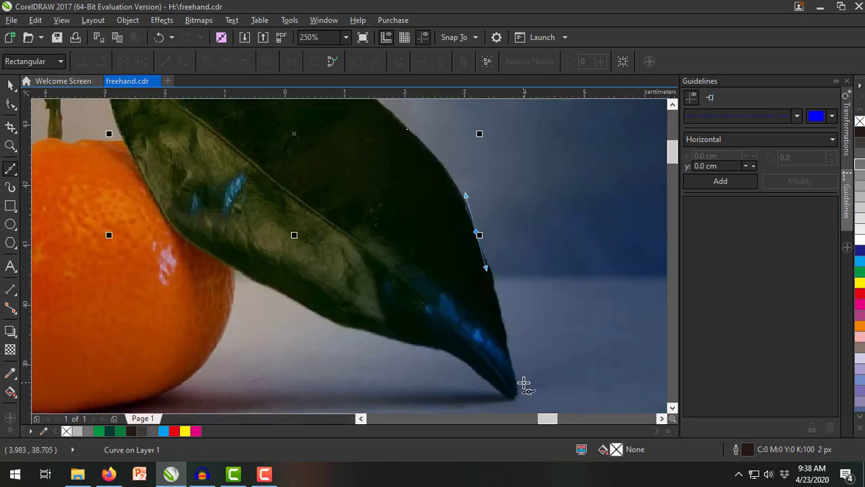
{"action": "mouse_move", "coordinate": [519, 388]}
{"action": "left_mouse_down"}
{"action": "mouse_move", "coordinate": [521, 412]}
{"action": "mouse_move", "coordinate": [532, 367]}
{"action": "mouse_move", "coordinate": [513, 376]}
{"action": "mouse_move", "coordinate": [518, 382]}
{"action": "left_mouse_up"}
{"action": "scroll", "coordinate": [505, 360], "scroll_direction": "up", "scroll_amount": 1}
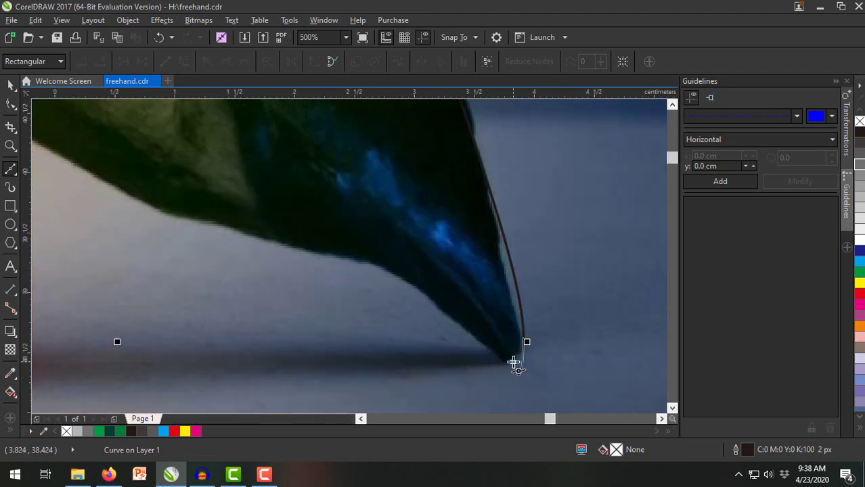
{"action": "left_click", "coordinate": [513, 363]}
{"action": "key", "text": "ctrl+z"}
{"action": "scroll", "coordinate": [514, 357], "scroll_direction": "down", "scroll_amount": 2}
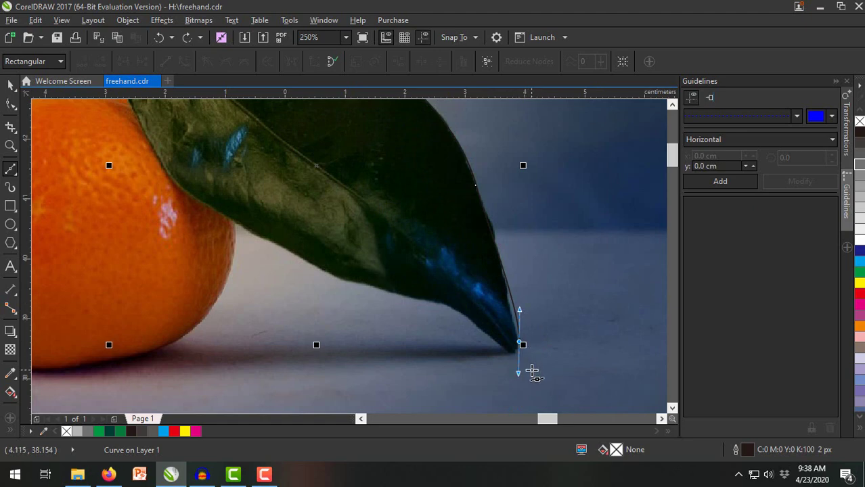
{"action": "scroll", "coordinate": [519, 365], "scroll_direction": "up", "scroll_amount": 2}
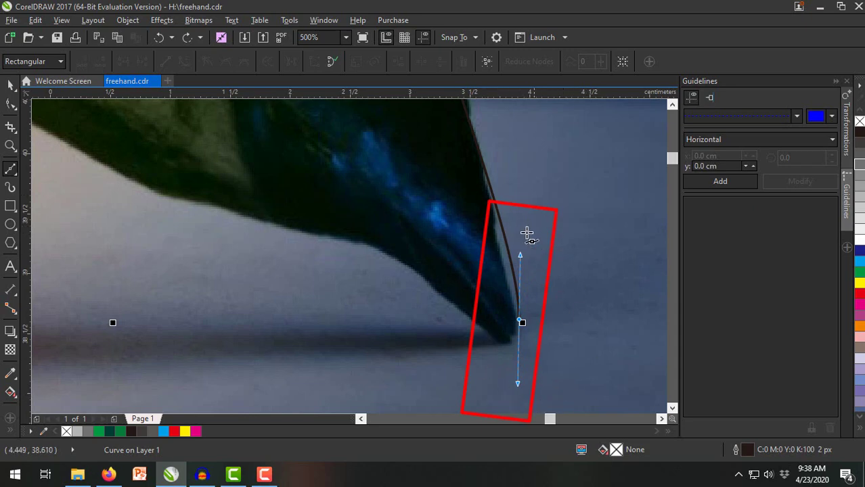
- Try removing the tip node's outgoing handle and adding a straight segment to the leaf's lower edge, and undo it
{"action": "left_click", "coordinate": [521, 321]}
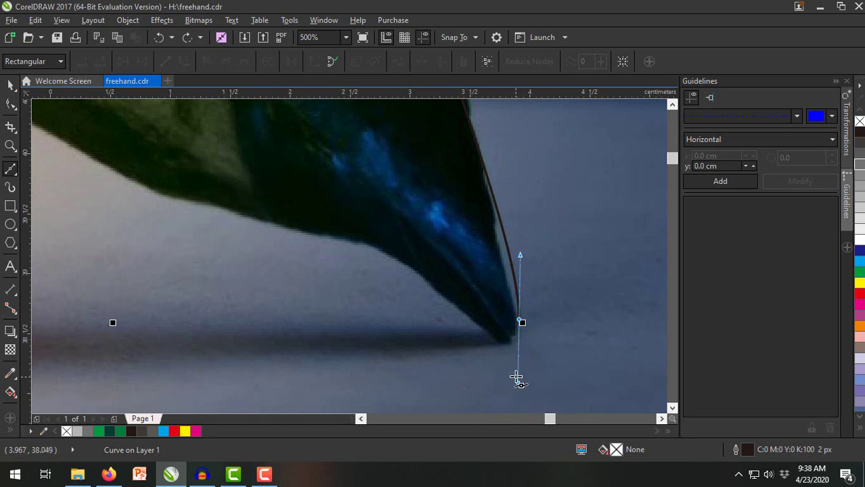
{"action": "left_click", "coordinate": [519, 321]}
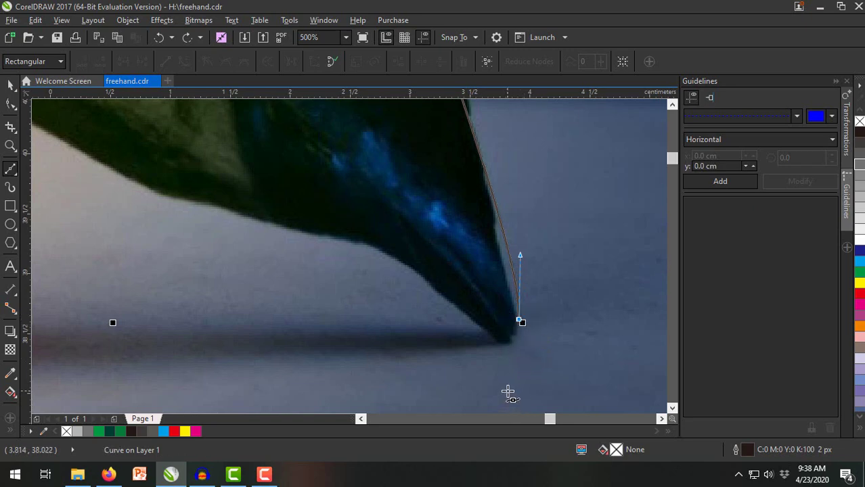
{"action": "left_click", "coordinate": [343, 241]}
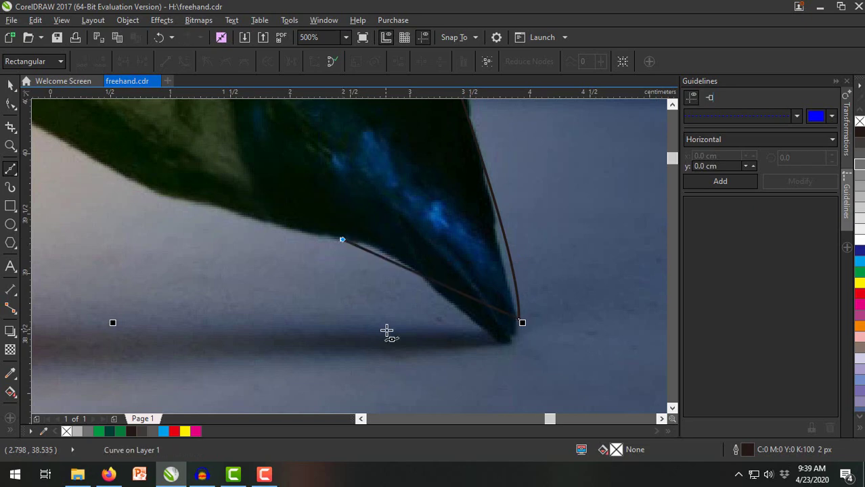
{"action": "key", "text": "ctrl+z"}
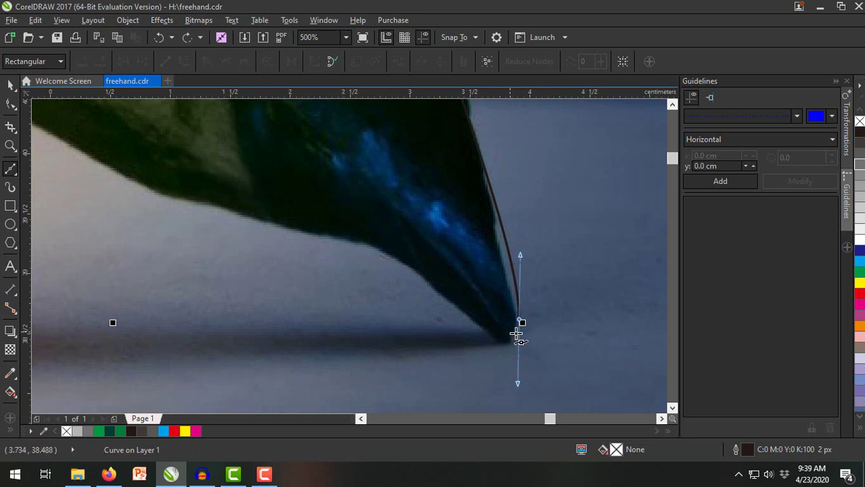
- Add a segment from the tip node to the leaf's lower edge while keeping the tip node's outgoing handle
{"action": "left_click", "coordinate": [306, 233]}
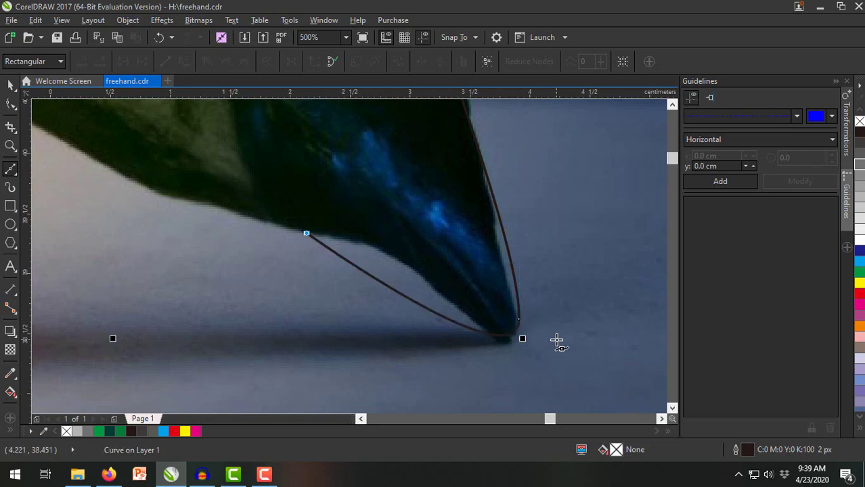
- Undo the last segment, remove the tip node's outgoing handle, and add a curved segment from the tip to the leaf's lower edge
{"action": "key", "text": "ctrl+z"}
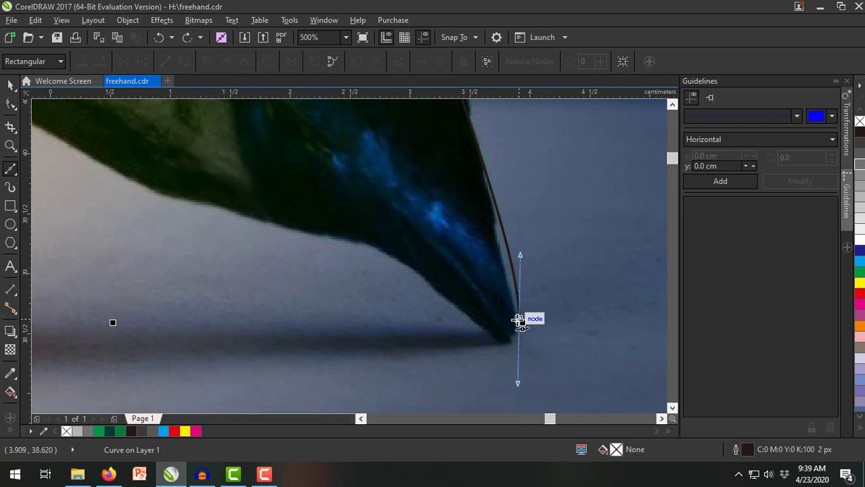
{"action": "left_click", "coordinate": [518, 320]}
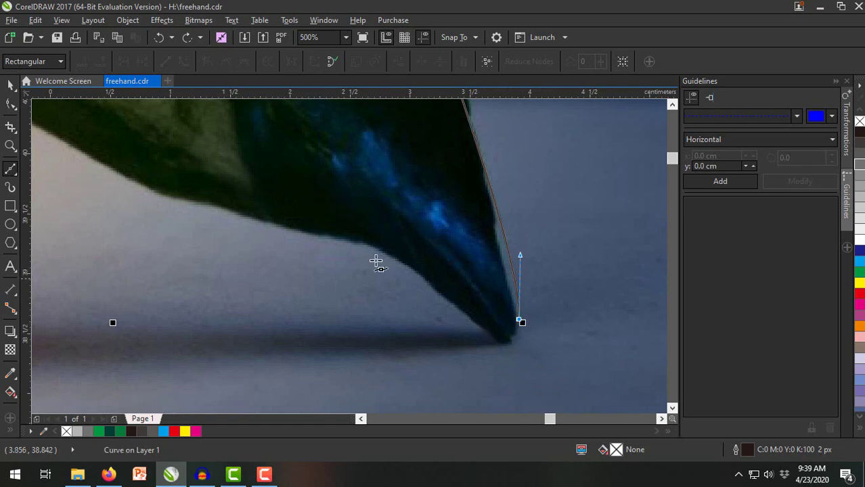
{"action": "left_click_drag", "start_coordinate": [337, 238], "coordinate": [298, 221]}
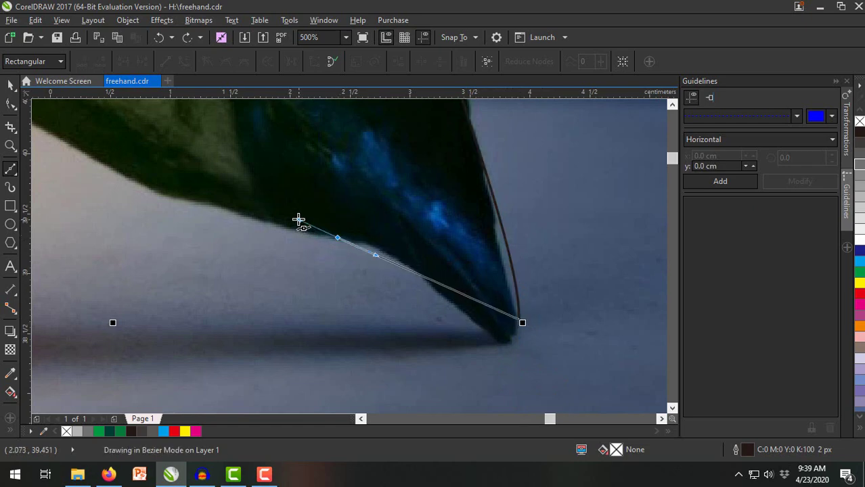
{"action": "scroll", "coordinate": [486, 306], "scroll_direction": "down", "scroll_amount": 2}
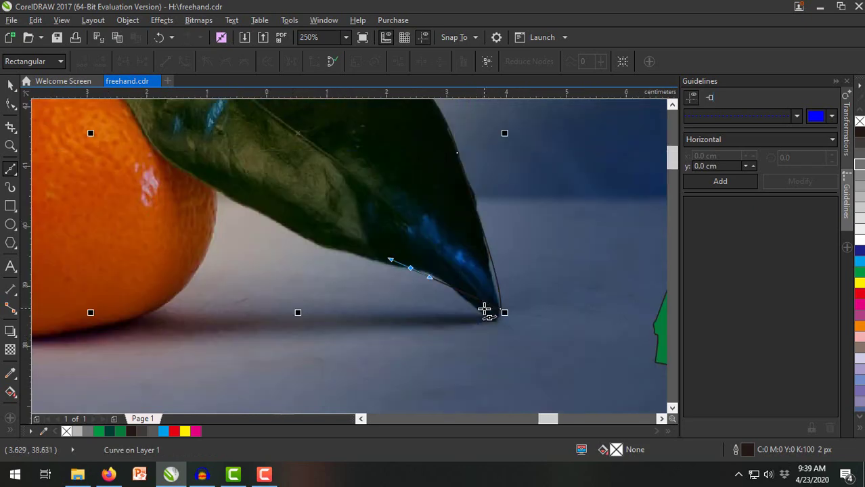
- Extend the Bézier curve along the leaf's lower edge with further curved segments, up to where the leaf overlaps the orange
{"action": "double_click", "coordinate": [409, 268]}
{"action": "left_click_drag", "start_coordinate": [322, 250], "coordinate": [210, 219]}
{"action": "scroll", "coordinate": [350, 311], "scroll_direction": "down", "scroll_amount": 1}
{"action": "scroll", "coordinate": [322, 264], "scroll_direction": "up", "scroll_amount": 1}
{"action": "scroll", "coordinate": [267, 263], "scroll_direction": "down", "scroll_amount": 1}
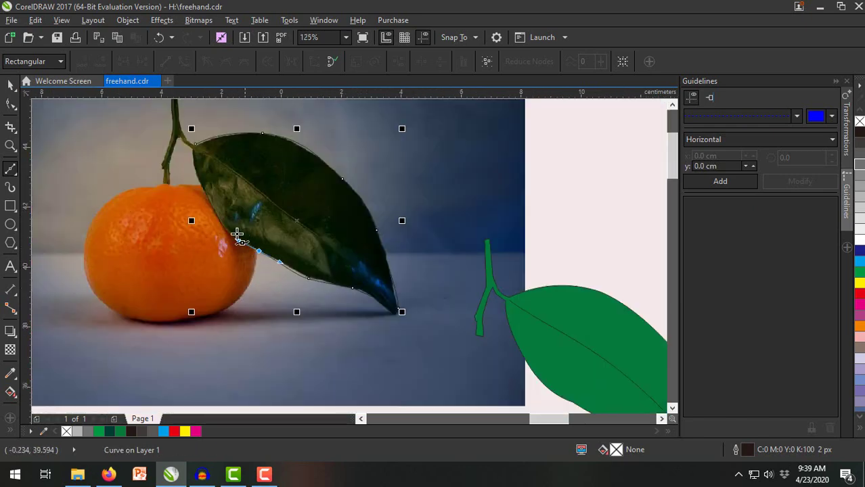
{"action": "scroll", "coordinate": [207, 203], "scroll_direction": "up", "scroll_amount": 1}
{"action": "scroll", "coordinate": [192, 170], "scroll_direction": "down", "scroll_amount": 1}
{"action": "scroll", "coordinate": [192, 171], "scroll_direction": "up", "scroll_amount": 1}
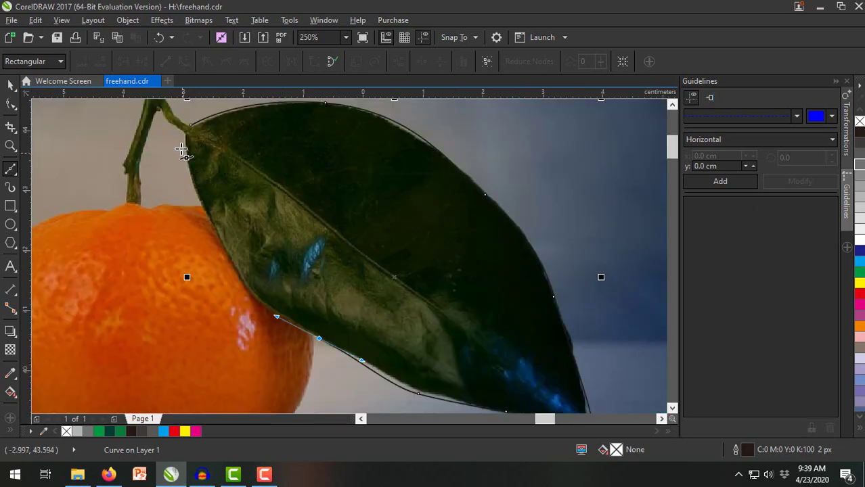
- Continue the curve up the leaf's inner edge to the stem junction and close the outline at its starting node
{"action": "left_click_drag", "start_coordinate": [222, 245], "coordinate": [200, 196]}
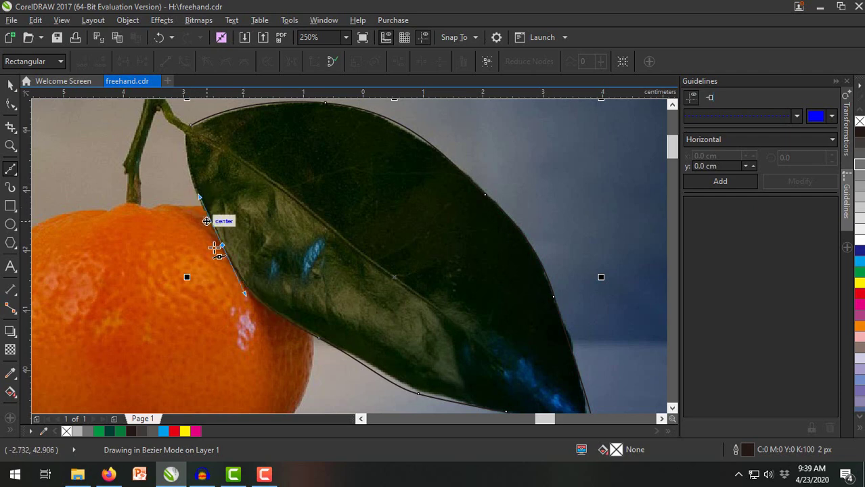
{"action": "scroll", "coordinate": [223, 287], "scroll_direction": "down", "scroll_amount": 1}
{"action": "scroll", "coordinate": [222, 250], "scroll_direction": "up", "scroll_amount": 1}
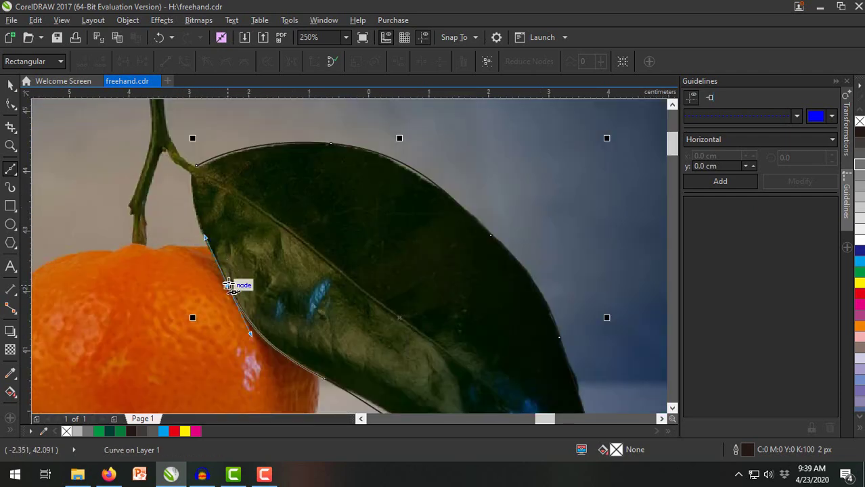
{"action": "left_click", "coordinate": [228, 285]}
{"action": "mouse_move", "coordinate": [181, 128]}
{"action": "left_mouse_down"}
{"action": "mouse_move", "coordinate": [179, 96]}
{"action": "mouse_move", "coordinate": [176, 135]}
{"action": "left_mouse_up"}
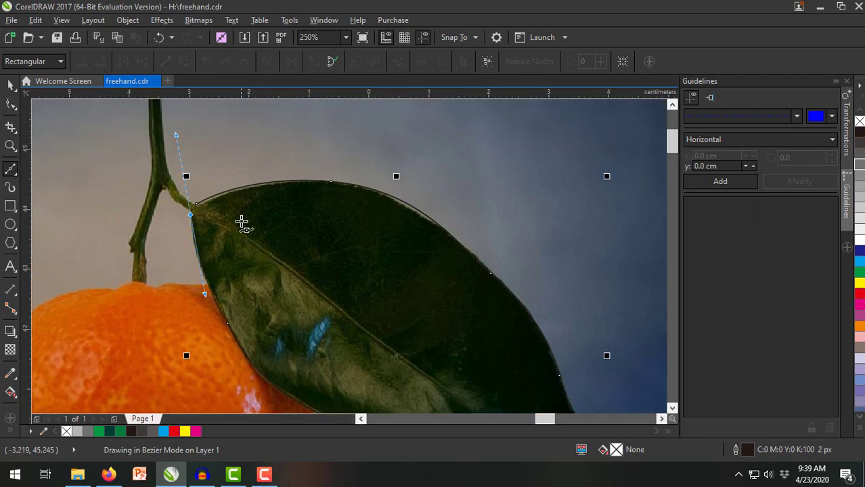
{"action": "left_click", "coordinate": [196, 203]}
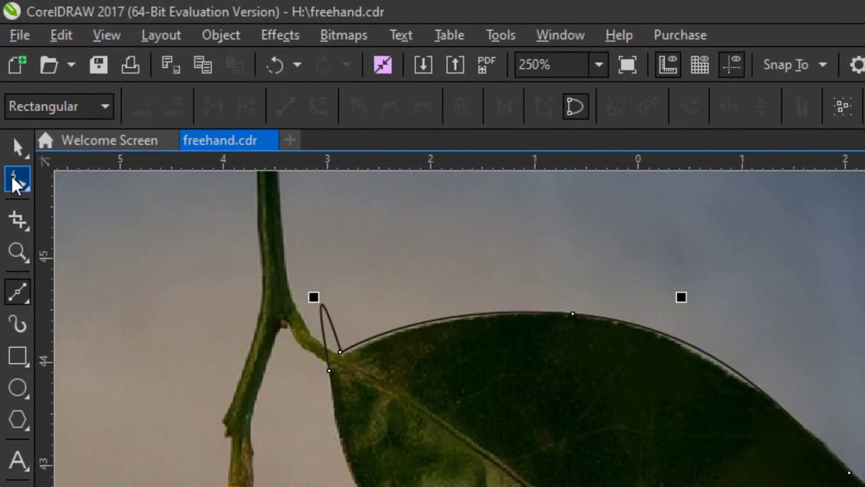
- With the Shape tool, make the node just below the starting node a cusp and shorten its upper handle to remove the loop
{"action": "left_click", "coordinate": [16, 181]}
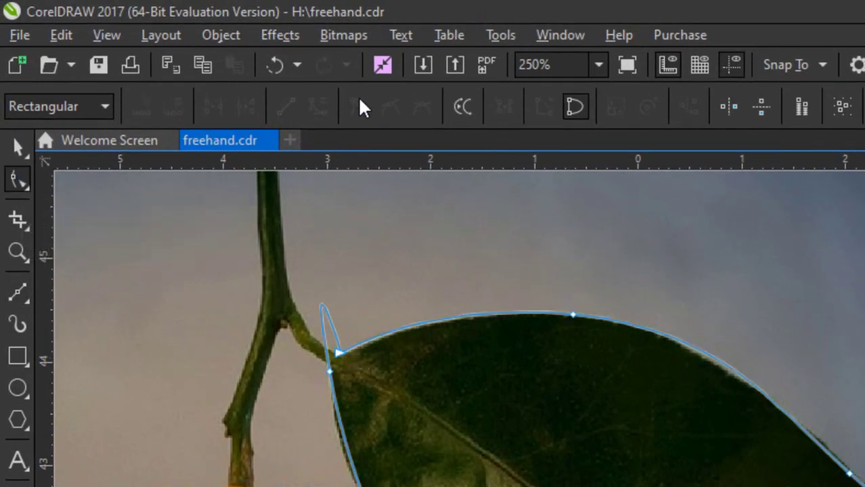
{"action": "left_click", "coordinate": [328, 372]}
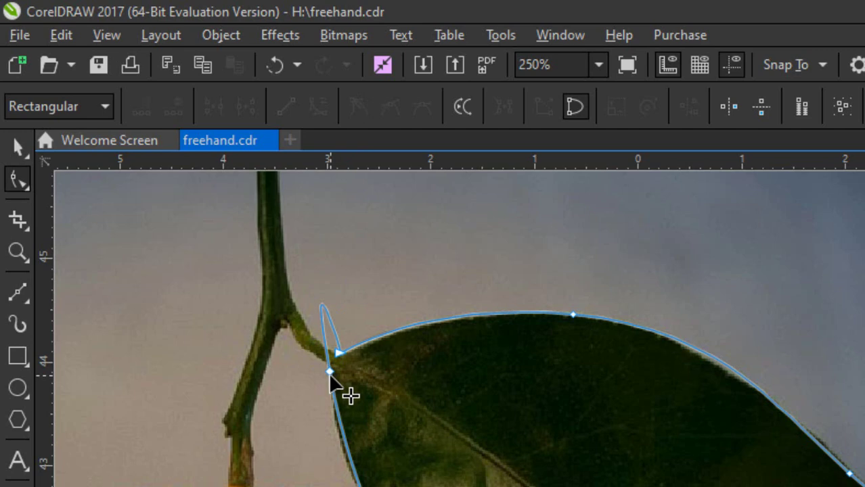
{"action": "left_click", "coordinate": [330, 375]}
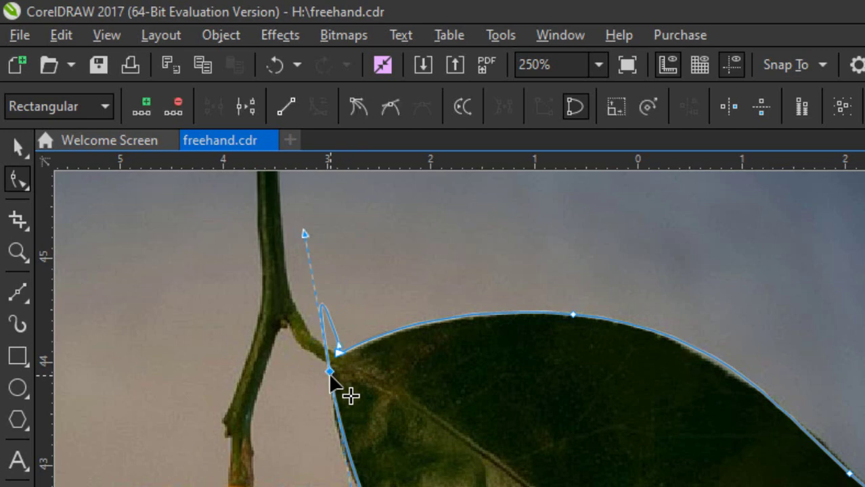
{"action": "left_click", "coordinate": [359, 106]}
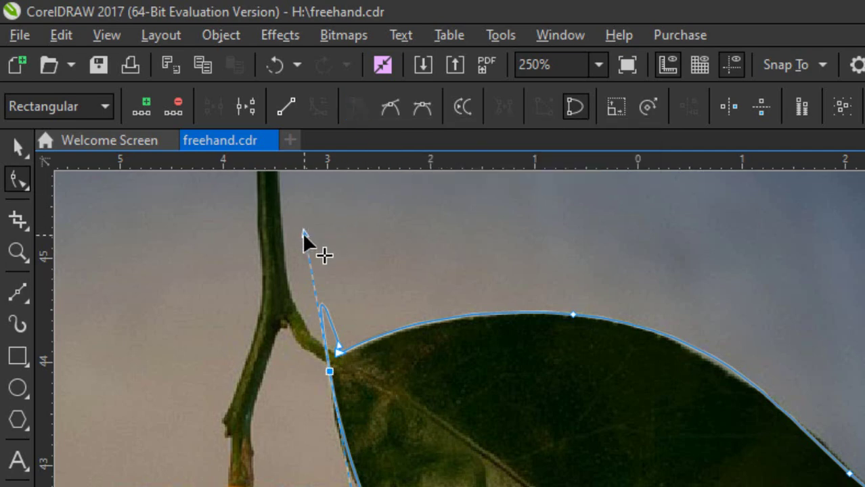
{"action": "left_click_drag", "start_coordinate": [303, 234], "coordinate": [327, 356]}
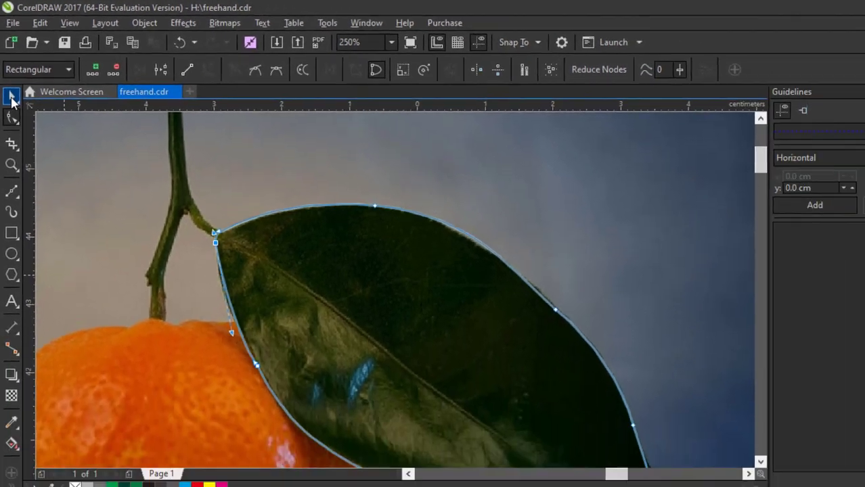
- Fill the closed leaf outline with green (C:100 M:0 Y:100 K:0) and move it off the photographed leaf, up beside it
{"action": "left_click", "coordinate": [19, 148]}
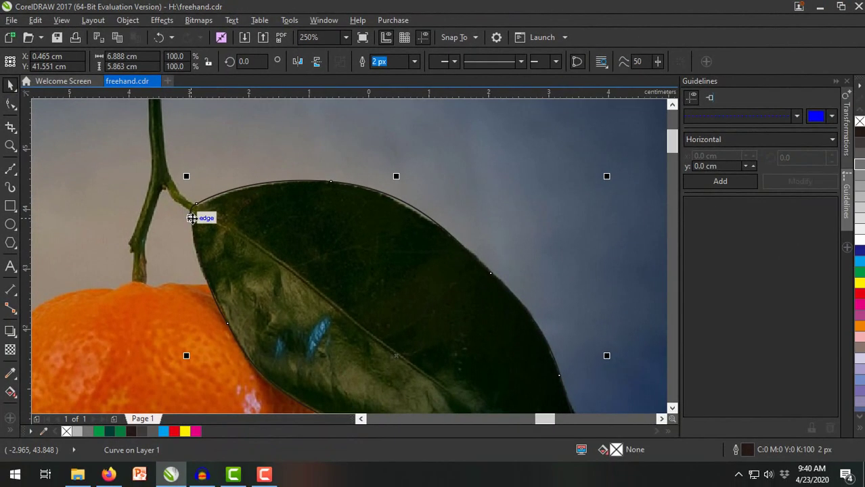
{"action": "scroll", "coordinate": [174, 205], "scroll_direction": "down", "scroll_amount": 2}
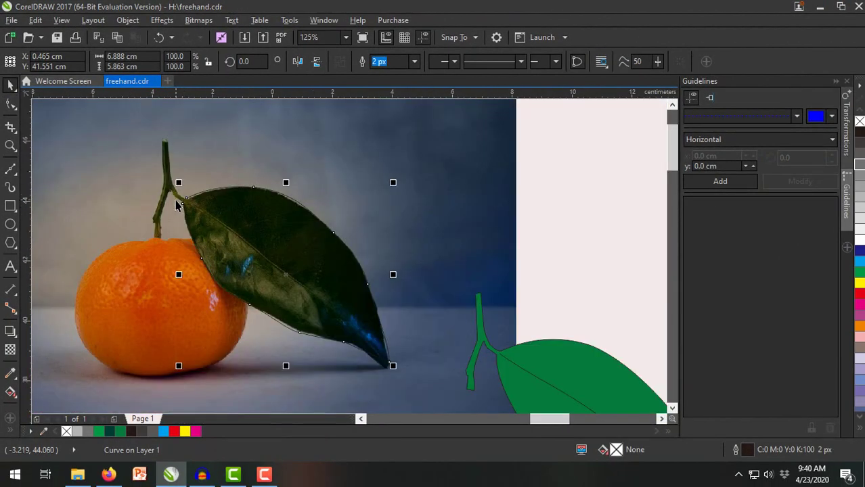
{"action": "left_click", "coordinate": [859, 276]}
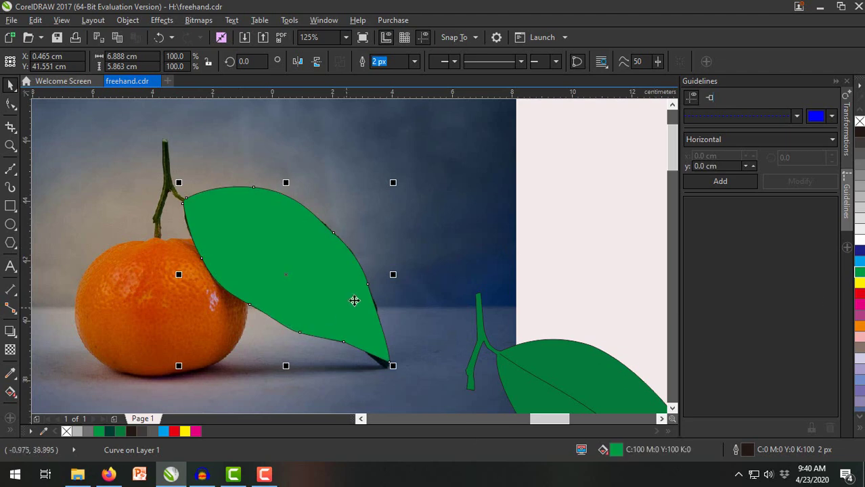
{"action": "scroll", "coordinate": [354, 298], "scroll_direction": "down", "scroll_amount": 2}
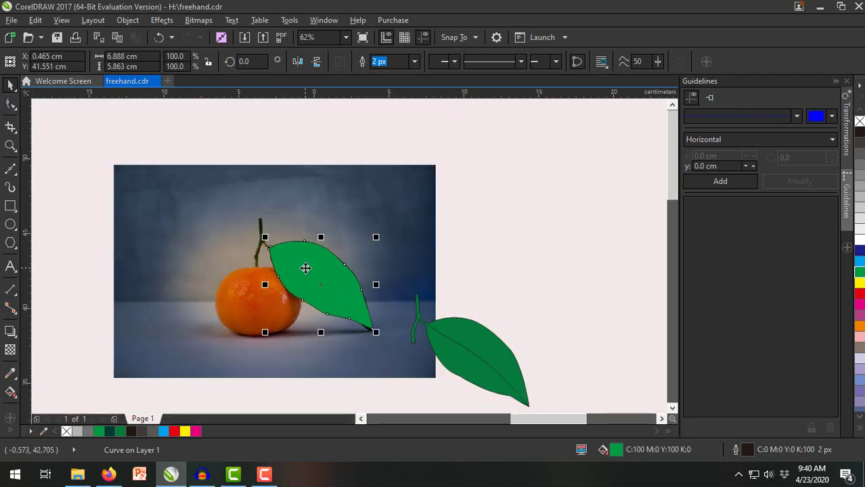
{"action": "left_click_drag", "start_coordinate": [303, 269], "coordinate": [378, 215]}
{"action": "left_click", "coordinate": [556, 249]}
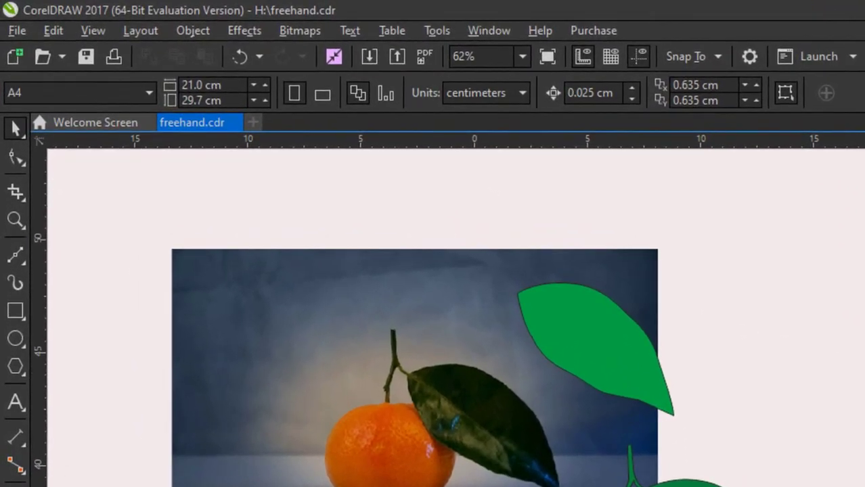
- Trace a curved first segment with the Pen tool from the stem junction to the highest point of the photographed leaf
{"action": "left_click", "coordinate": [25, 265]}
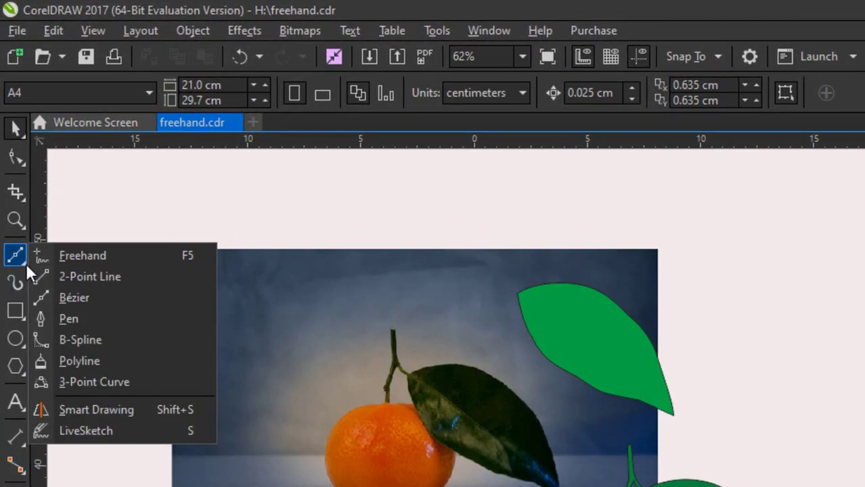
{"action": "left_click", "coordinate": [94, 315]}
{"action": "scroll", "coordinate": [497, 372], "scroll_direction": "up", "scroll_amount": 2}
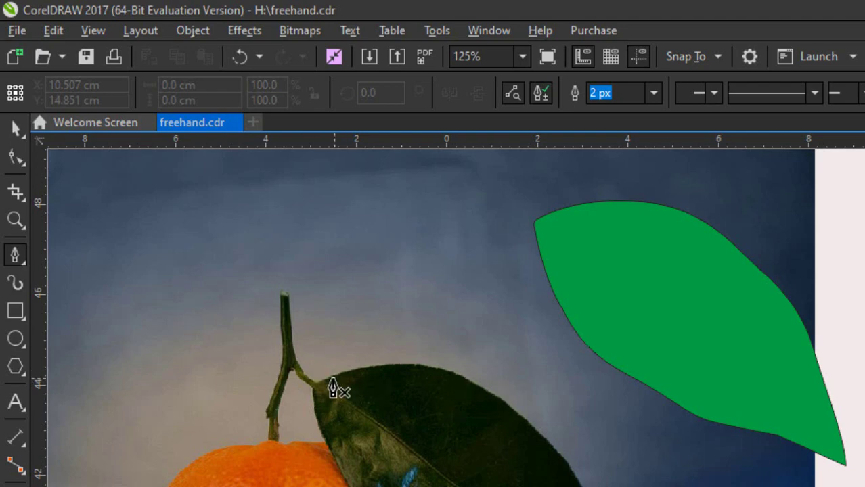
{"action": "scroll", "coordinate": [332, 389], "scroll_direction": "up", "scroll_amount": 2}
{"action": "left_click", "coordinate": [253, 323]}
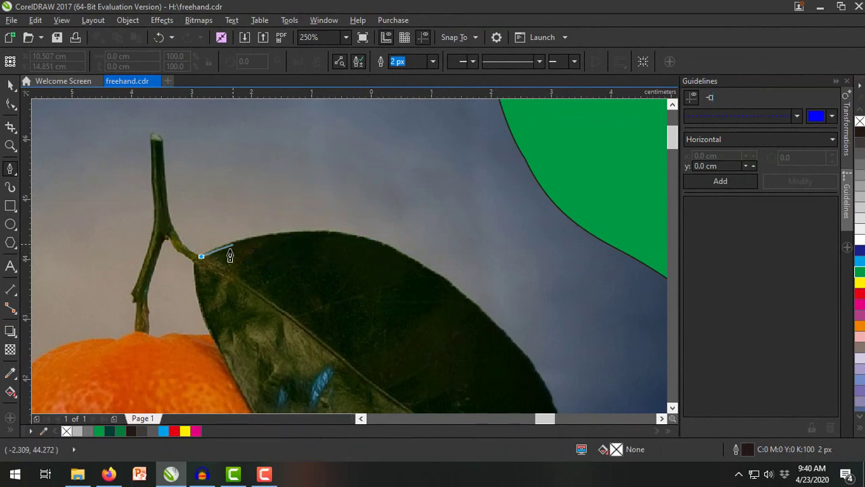
{"action": "left_click", "coordinate": [319, 237]}
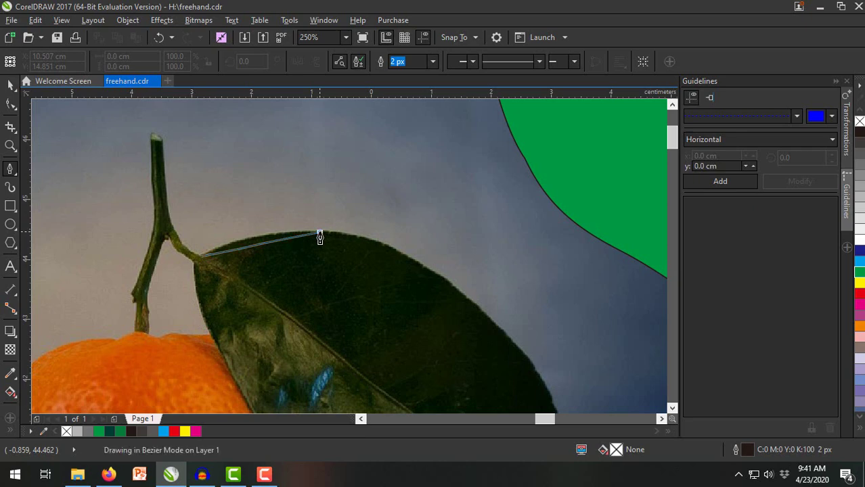
{"action": "left_click_drag", "start_coordinate": [320, 236], "coordinate": [397, 241]}
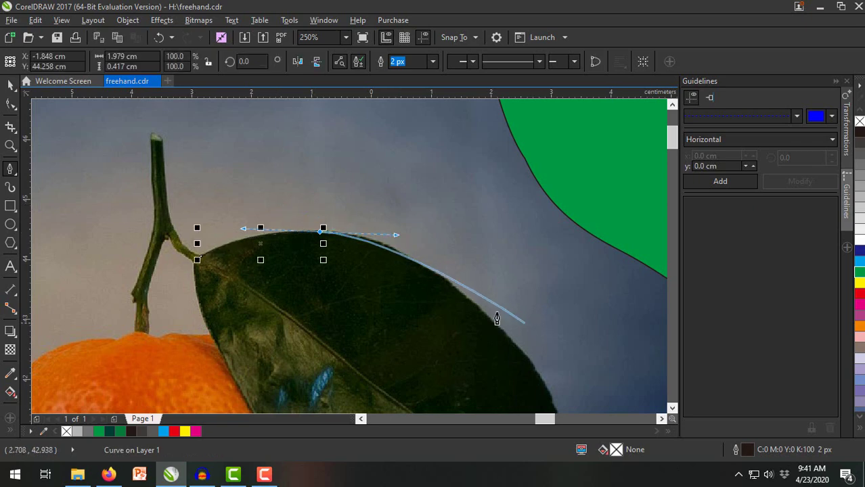
- Extend the Pen curve down the leaf's outer edge with two curved segments, ending at the pointed tip
{"action": "left_click_drag", "start_coordinate": [506, 336], "coordinate": [588, 383]}
{"action": "scroll", "coordinate": [440, 291], "scroll_direction": "down", "scroll_amount": 5}
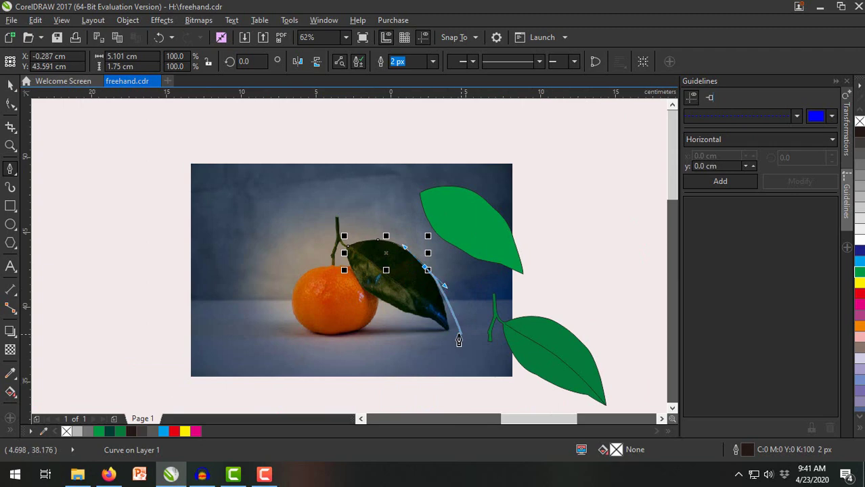
{"action": "scroll", "coordinate": [459, 340], "scroll_direction": "up", "scroll_amount": 5}
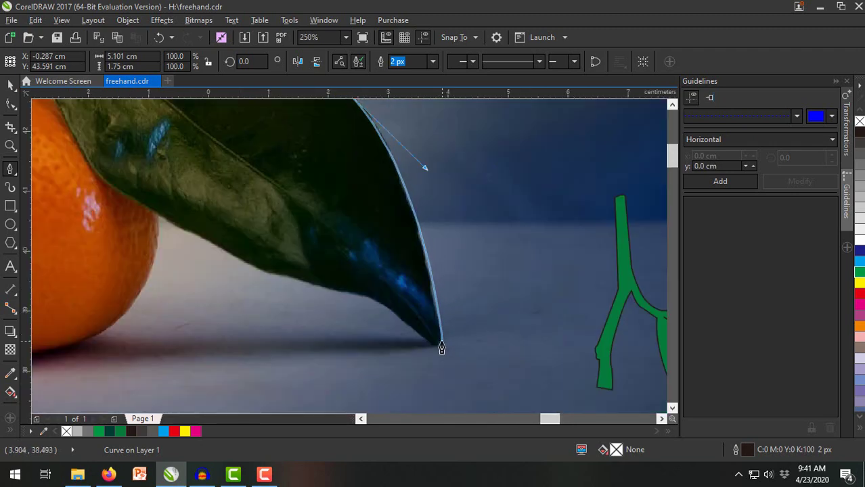
{"action": "left_click", "coordinate": [442, 347]}
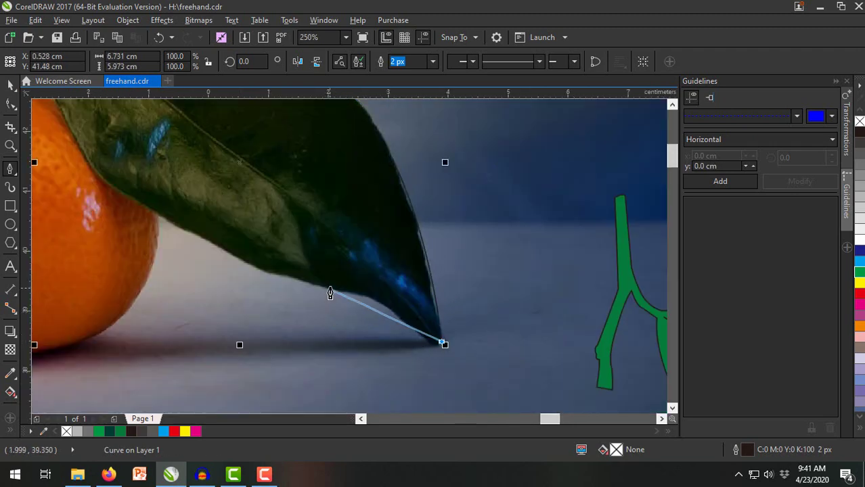
- Try continuing the Pen curve from the tip node to the leaf's lower edge, and undo the attempts
{"action": "left_click_drag", "start_coordinate": [304, 285], "coordinate": [402, 349]}
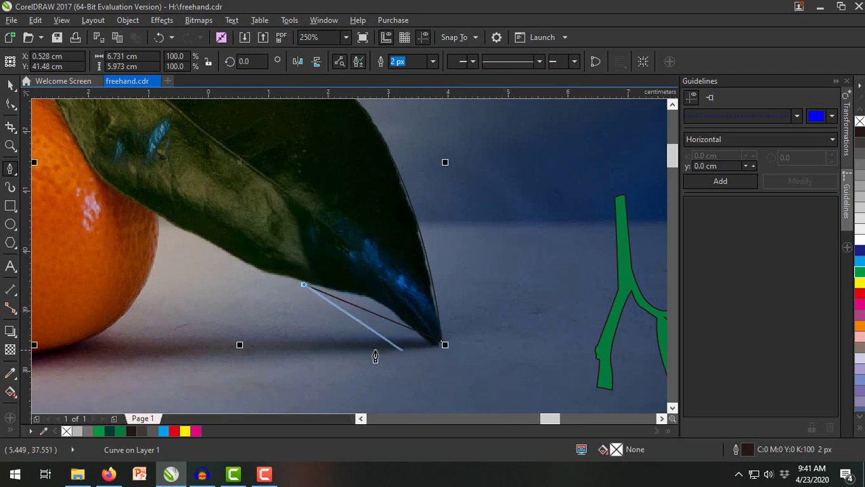
{"action": "left_click", "coordinate": [441, 343]}
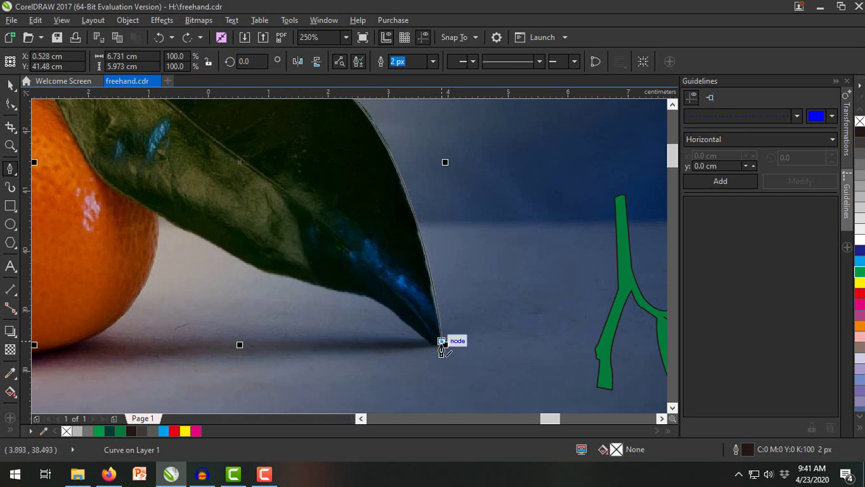
{"action": "scroll", "coordinate": [406, 341], "scroll_direction": "down", "scroll_amount": 5}
{"action": "scroll", "coordinate": [391, 338], "scroll_direction": "up", "scroll_amount": 2}
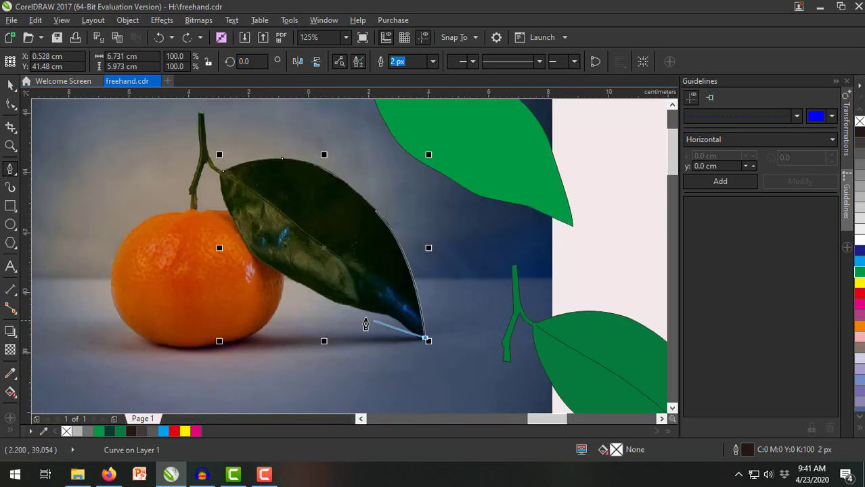
{"action": "left_click_drag", "start_coordinate": [345, 305], "coordinate": [301, 298]}
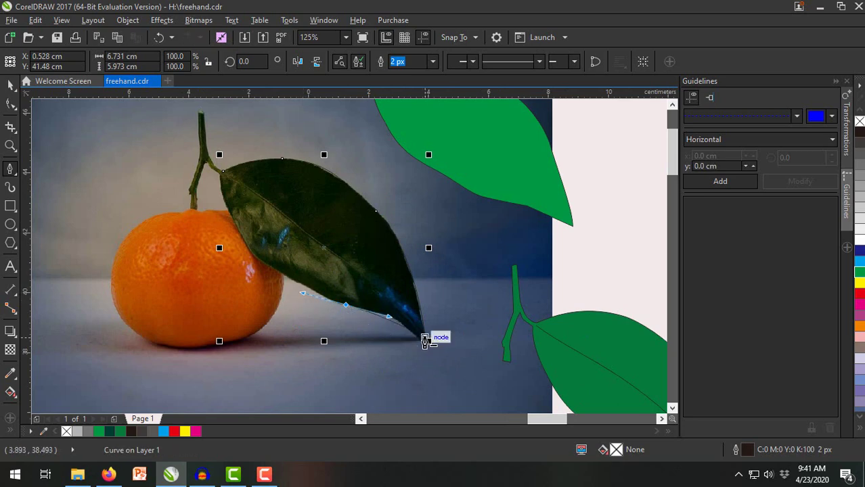
{"action": "key", "text": "ctrl+z"}
- Trace the leaf's lower edge with the Pen tool from the tip node, placing nodes partway along and over the orange
{"action": "scroll", "coordinate": [414, 338], "scroll_direction": "up", "scroll_amount": 1}
{"action": "left_click", "coordinate": [437, 341]}
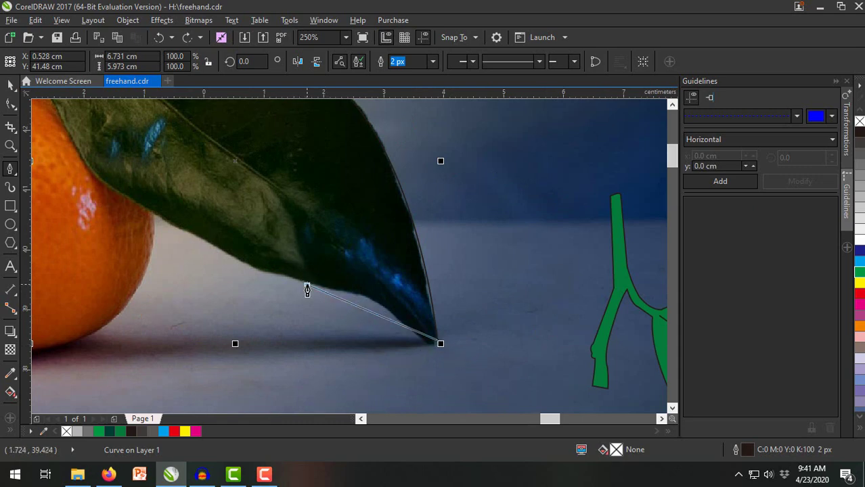
{"action": "mouse_move", "coordinate": [307, 285]}
{"action": "left_mouse_down"}
{"action": "mouse_move", "coordinate": [347, 291]}
{"action": "mouse_move", "coordinate": [246, 279]}
{"action": "left_mouse_up"}
{"action": "scroll", "coordinate": [302, 320], "scroll_direction": "down", "scroll_amount": 2}
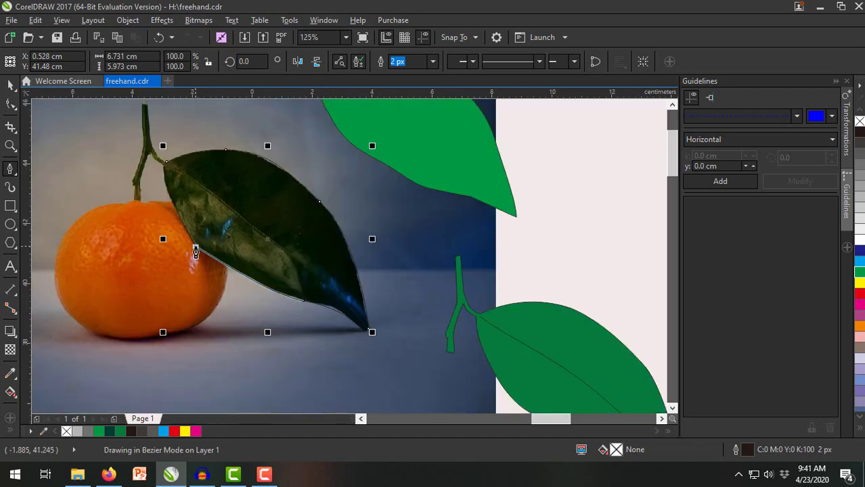
{"action": "left_click", "coordinate": [195, 248]}
{"action": "scroll", "coordinate": [172, 165], "scroll_direction": "up", "scroll_amount": 1}
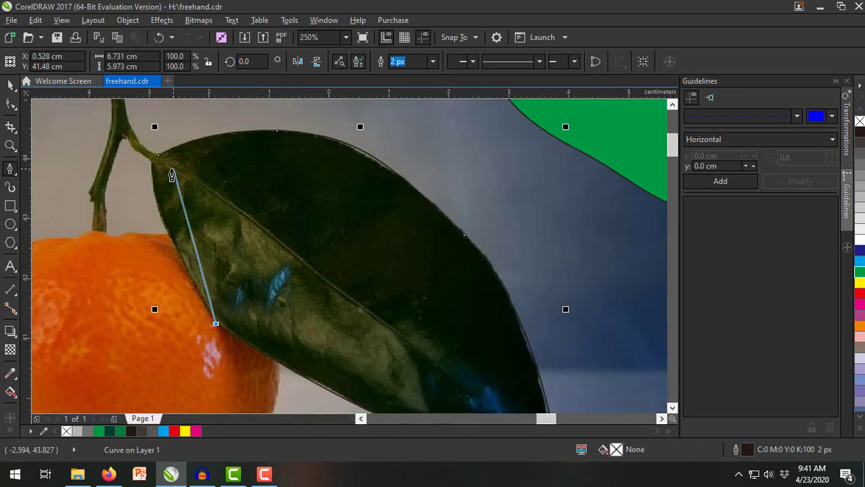
- Extend the Pen curve up the leaf's lower edge with a curved segment ending at a node beside the stem junction
{"action": "left_click_drag", "start_coordinate": [149, 162], "coordinate": [139, 228]}
{"action": "scroll", "coordinate": [124, 218], "scroll_direction": "down", "scroll_amount": 1}
{"action": "scroll", "coordinate": [129, 211], "scroll_direction": "up", "scroll_amount": 1}
{"action": "scroll", "coordinate": [95, 216], "scroll_direction": "up", "scroll_amount": 1}
{"action": "scroll", "coordinate": [136, 229], "scroll_direction": "down", "scroll_amount": 1}
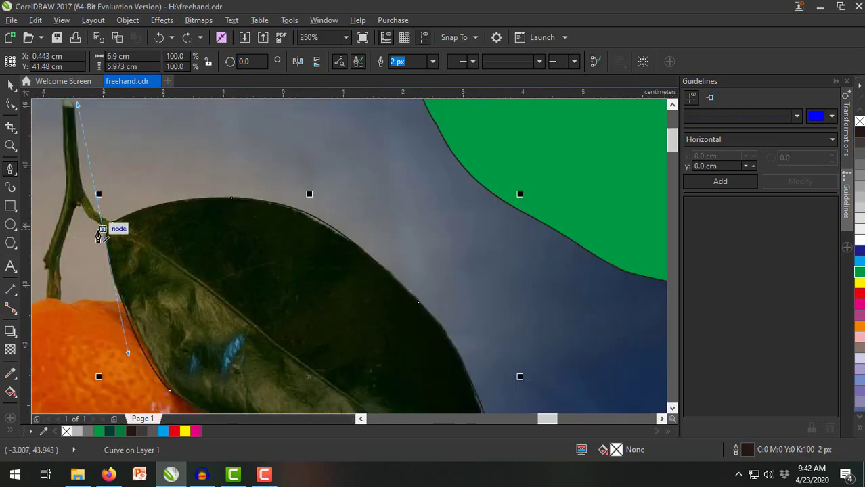
{"action": "scroll", "coordinate": [98, 231], "scroll_direction": "up", "scroll_amount": 2}
{"action": "scroll", "coordinate": [125, 232], "scroll_direction": "down", "scroll_amount": 1}
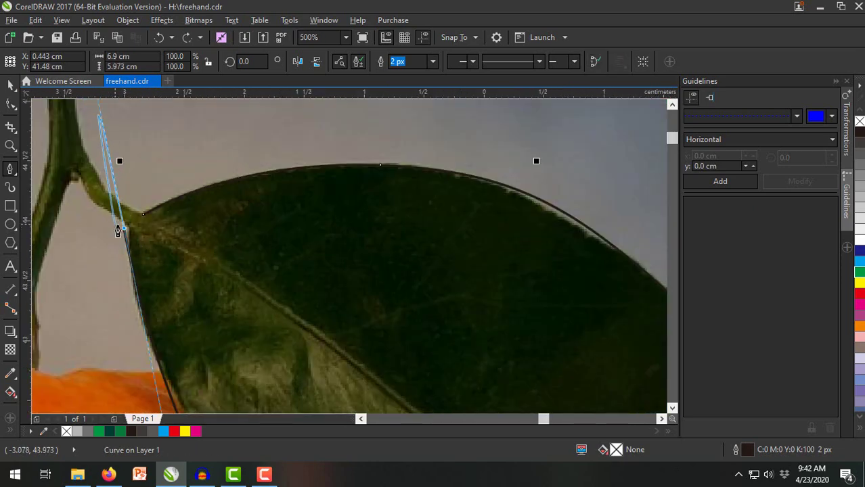
{"action": "scroll", "coordinate": [147, 225], "scroll_direction": "down", "scroll_amount": 1}
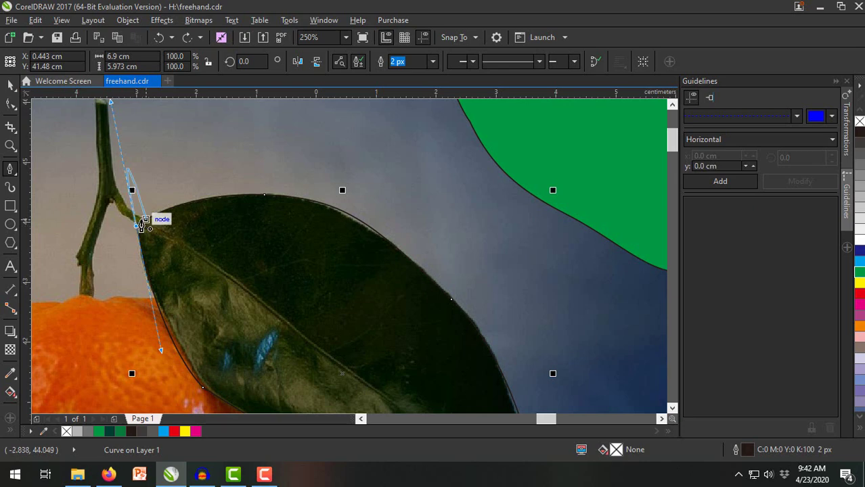
- Try continuing the Pen curve from the node beside the stem junction, and undo the stray segment above the leaf
{"action": "left_click", "coordinate": [141, 227]}
{"action": "left_click_drag", "start_coordinate": [142, 132], "coordinate": [247, 186]}
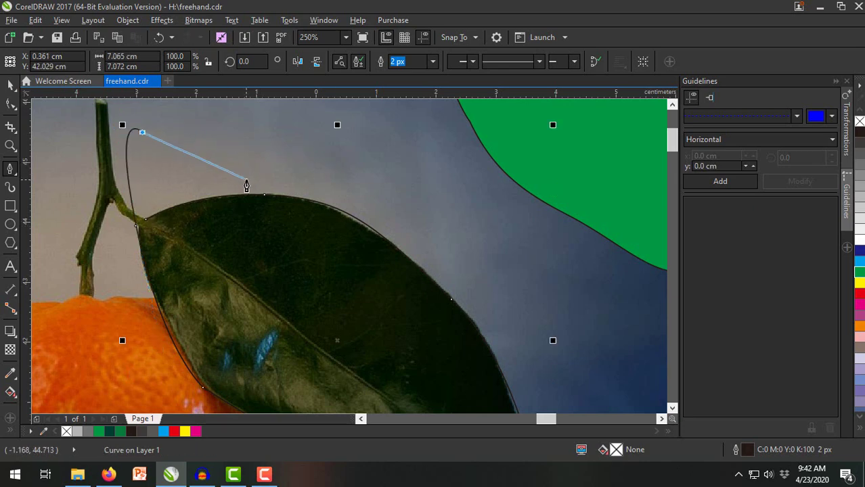
{"action": "key", "text": "ctrl+z"}
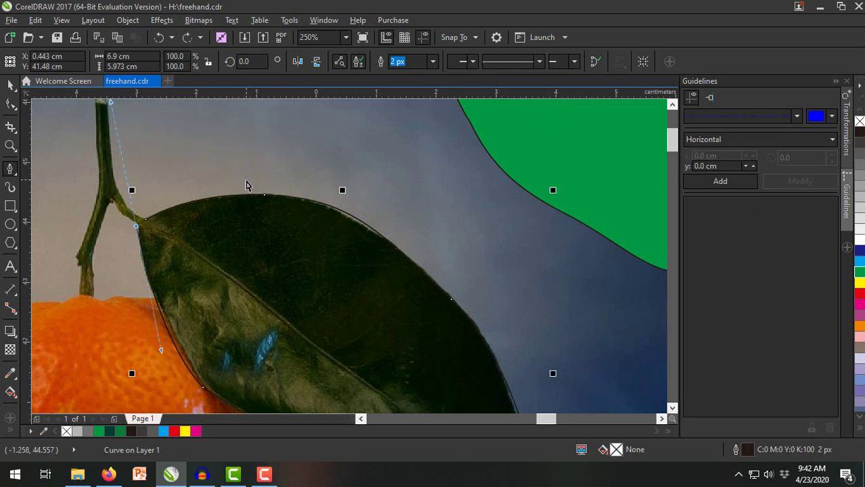
- Remove the last node's outgoing handle and close the Pen outline at its starting node on the stem junction
{"action": "left_click", "coordinate": [135, 226], "text": "alt"}
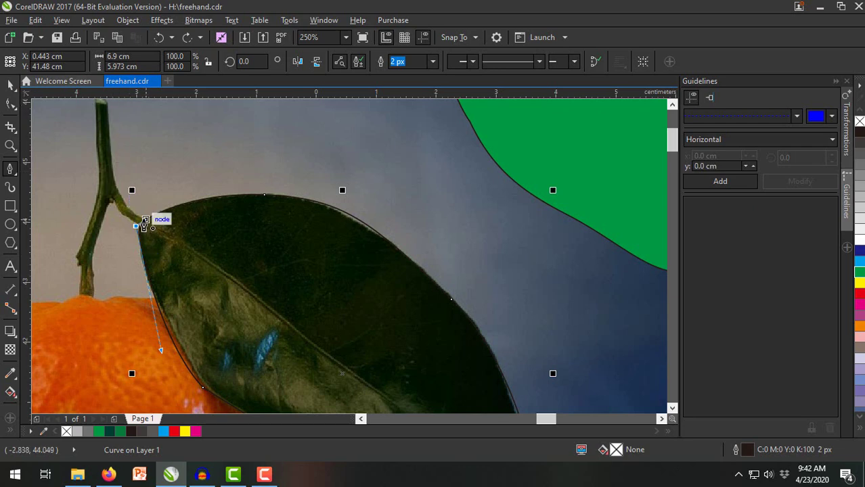
{"action": "scroll", "coordinate": [144, 223], "scroll_direction": "up", "scroll_amount": 2}
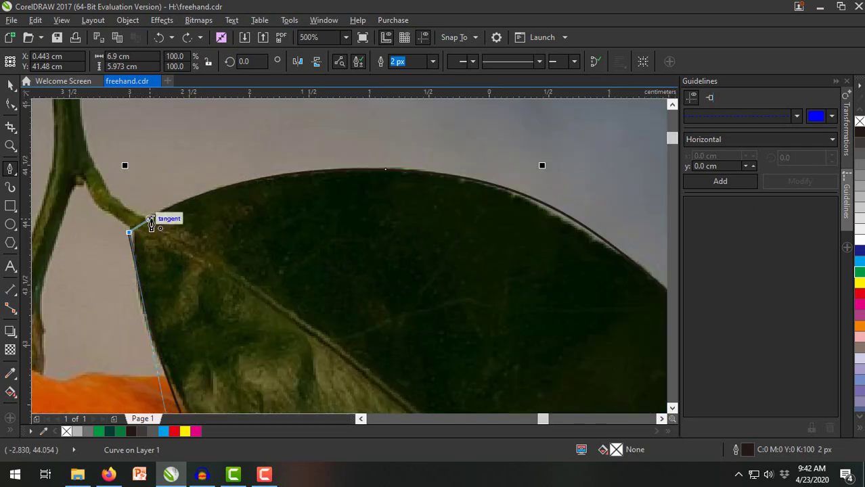
{"action": "mouse_move", "coordinate": [148, 218]}
{"action": "left_mouse_down"}
{"action": "mouse_move", "coordinate": [156, 214]}
{"action": "mouse_move", "coordinate": [155, 232]}
{"action": "mouse_move", "coordinate": [138, 218]}
{"action": "left_mouse_up"}
{"action": "scroll", "coordinate": [163, 232], "scroll_direction": "down", "scroll_amount": 3}
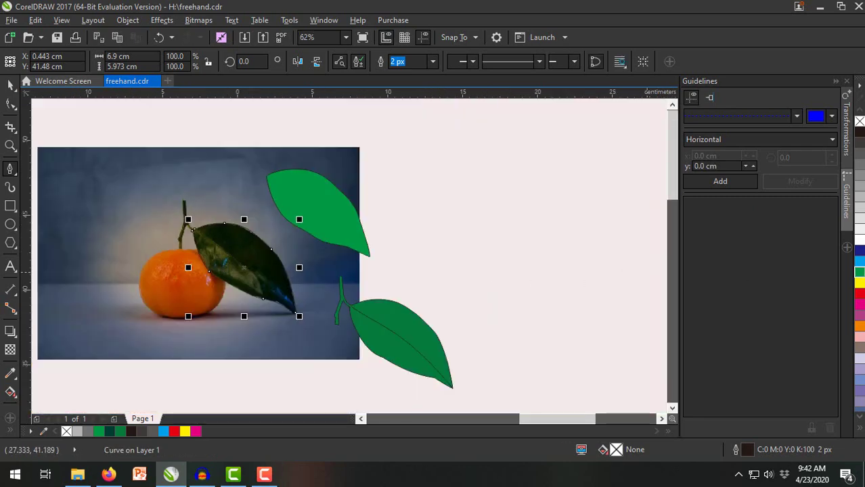
- Fill the closed leaf outline with green (C:100 M:0 Y:100 K:0)
{"action": "left_click", "coordinate": [860, 272]}
{"action": "scroll", "coordinate": [370, 255], "scroll_direction": "down", "scroll_amount": 1}
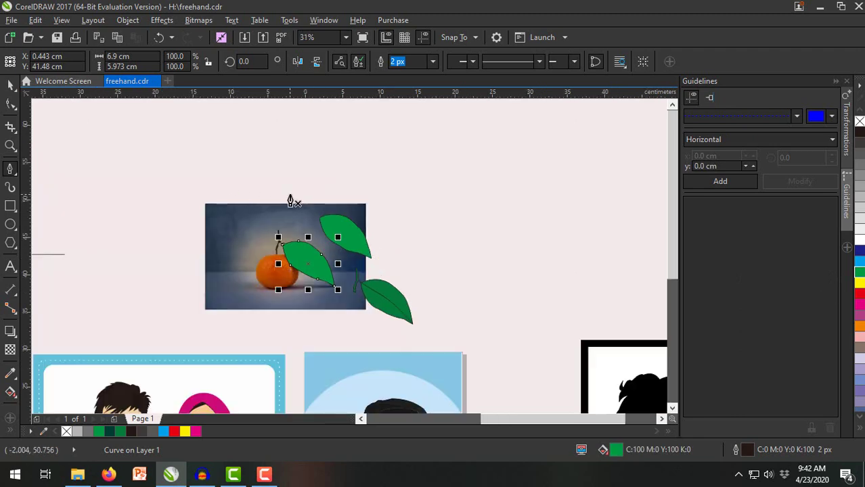
{"action": "scroll", "coordinate": [281, 190], "scroll_direction": "up", "scroll_amount": 1}
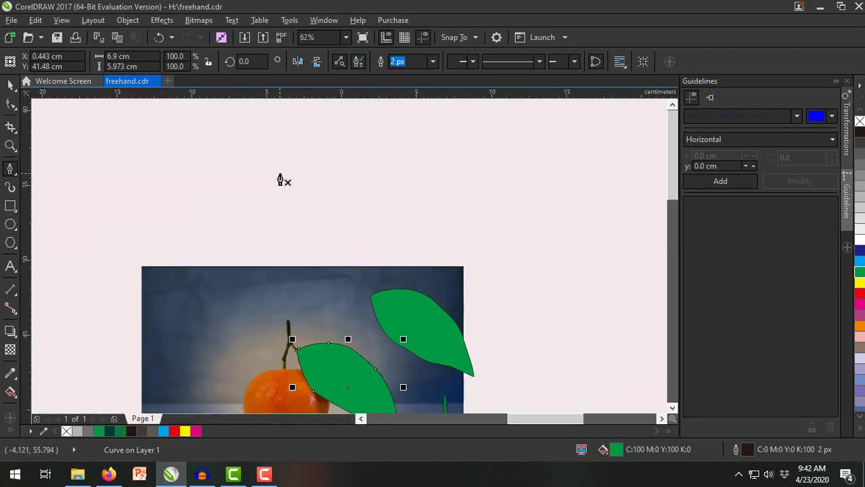
{"action": "scroll", "coordinate": [228, 204], "scroll_direction": "down", "scroll_amount": 1}
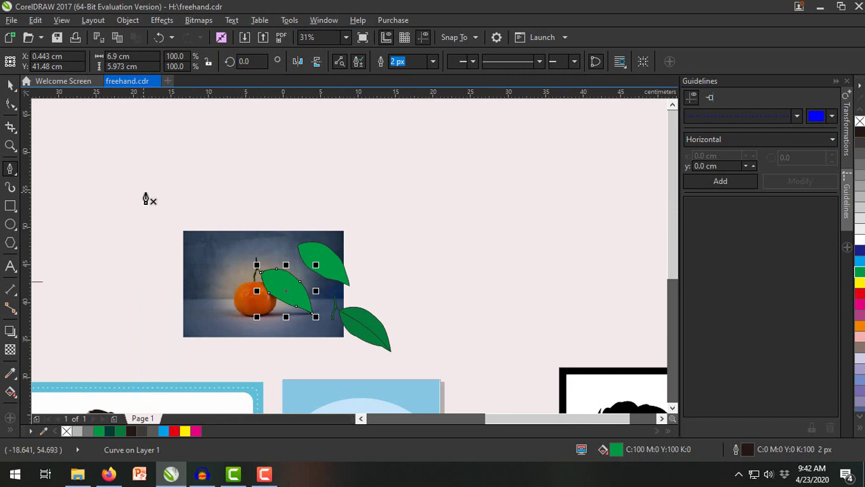
{"action": "scroll", "coordinate": [230, 192], "scroll_direction": "up", "scroll_amount": 1}
{"action": "scroll", "coordinate": [231, 191], "scroll_direction": "down", "scroll_amount": 1}
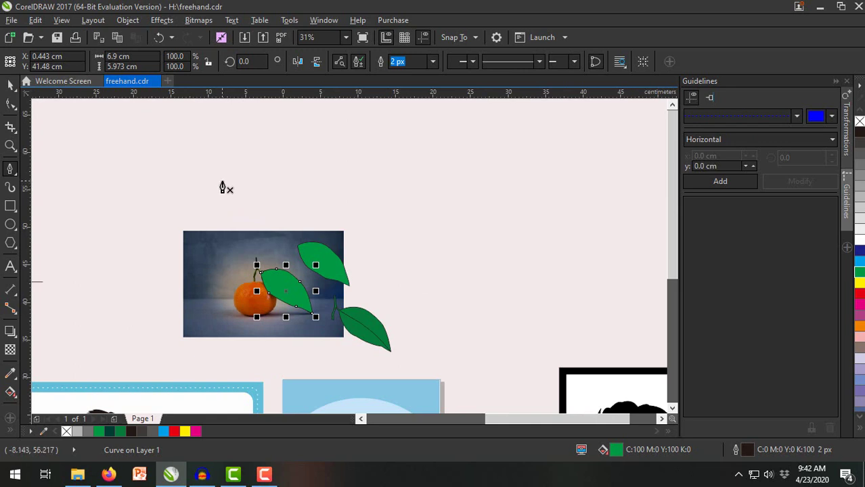
{"action": "scroll", "coordinate": [205, 215], "scroll_direction": "up", "scroll_amount": 1}
- Draw a Pen path above the photo with an arched segment about 10.5 cm wide, followed by a straight segment sloping down past the upper leaf
{"action": "left_click", "coordinate": [202, 213]}
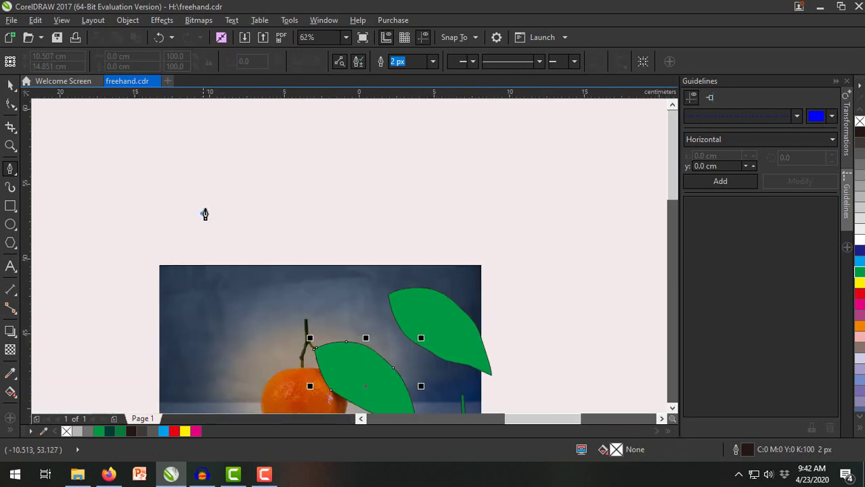
{"action": "left_click_drag", "start_coordinate": [358, 180], "coordinate": [532, 336]}
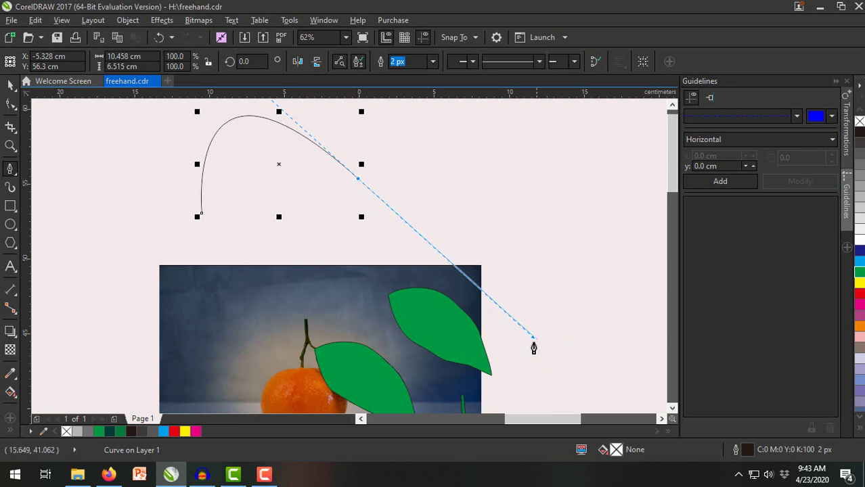
{"action": "left_click", "coordinate": [359, 180]}
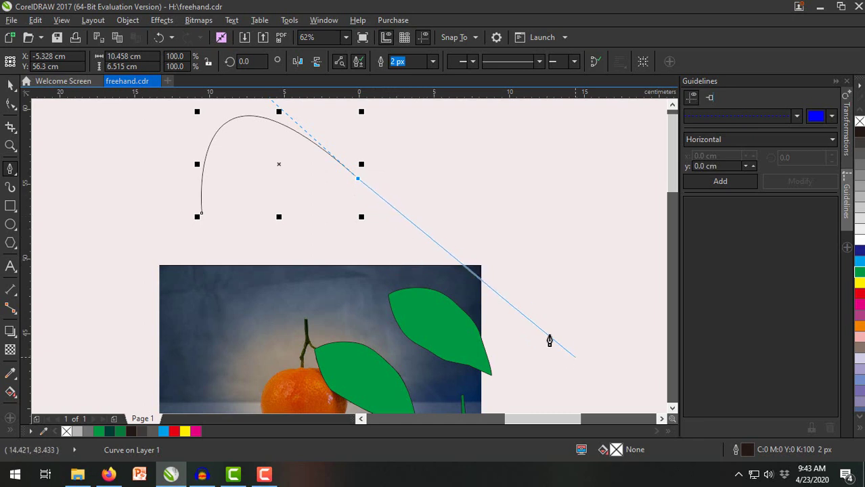
{"action": "left_click", "coordinate": [517, 308]}
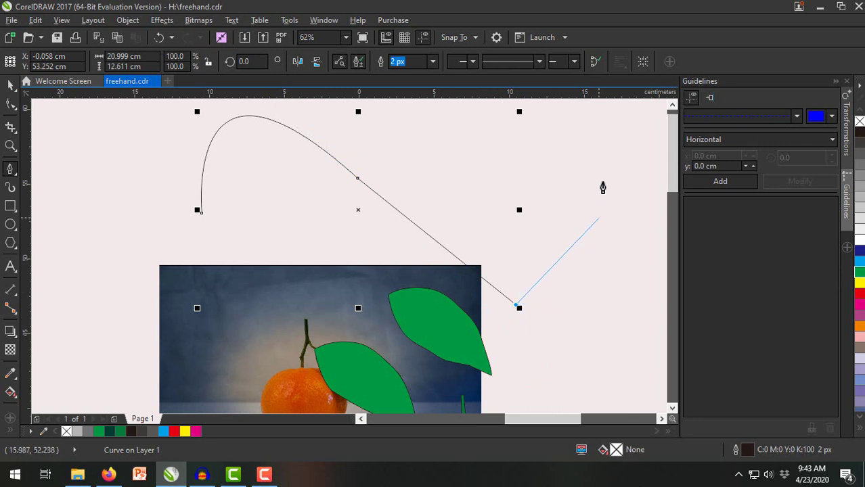
- Add a rounded segment to the Pen path, bulging outward and rising from the end of the sloping straight segment
{"action": "left_click", "coordinate": [581, 219]}
{"action": "left_click_drag", "start_coordinate": [581, 220], "coordinate": [546, 133]}
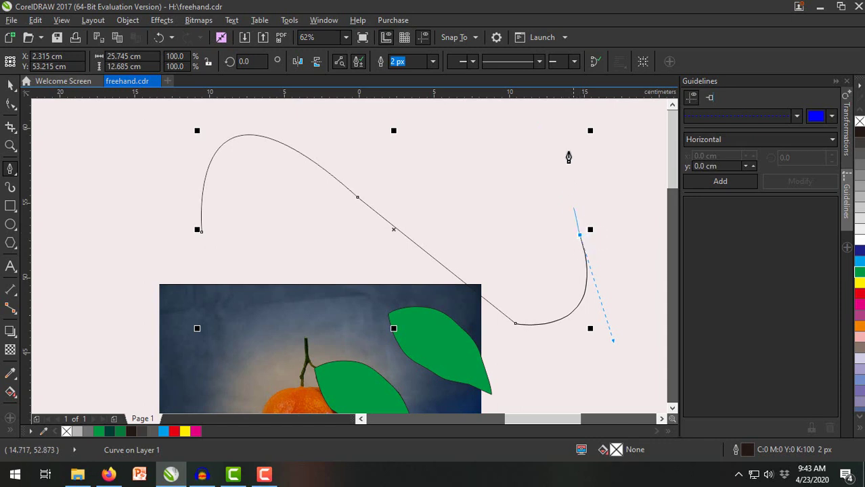
{"action": "scroll", "coordinate": [578, 281], "scroll_direction": "down", "scroll_amount": 2}
{"action": "scroll", "coordinate": [557, 237], "scroll_direction": "up", "scroll_amount": 2}
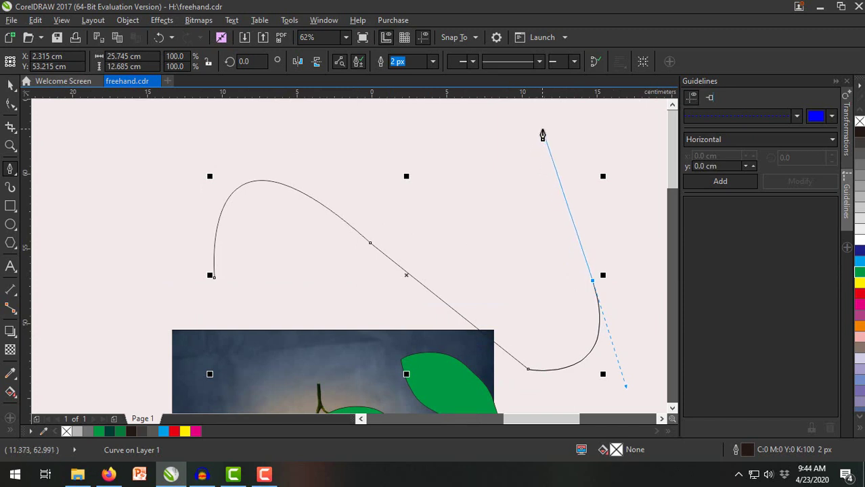
- Add a straight segment rising from the rounded one, close the Pen path at its starting node, and fill the shape with dark blue
{"action": "left_click", "coordinate": [542, 129]}
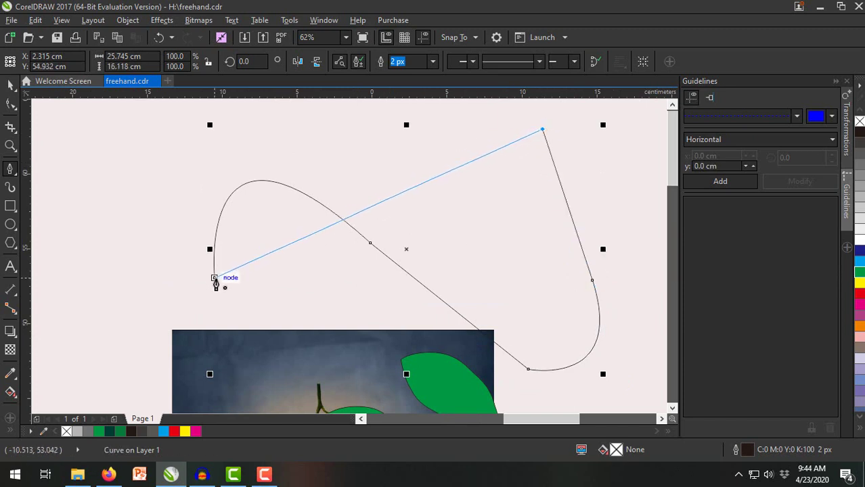
{"action": "left_click", "coordinate": [214, 277]}
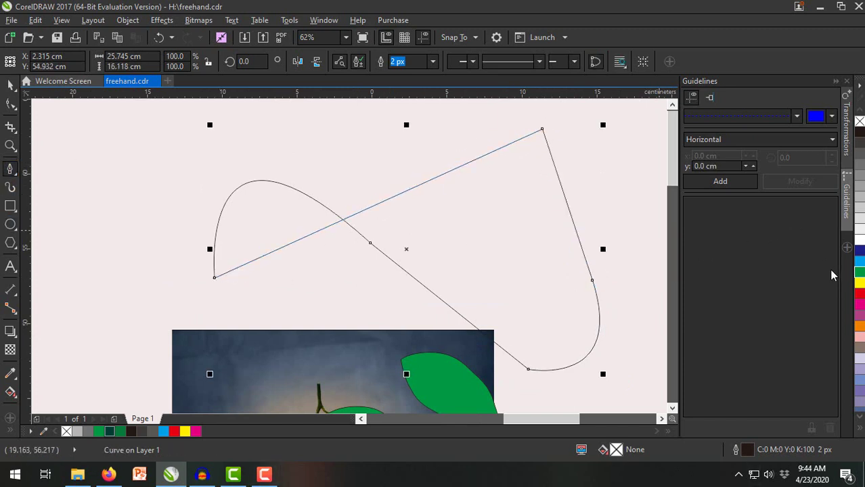
{"action": "left_click", "coordinate": [860, 251]}
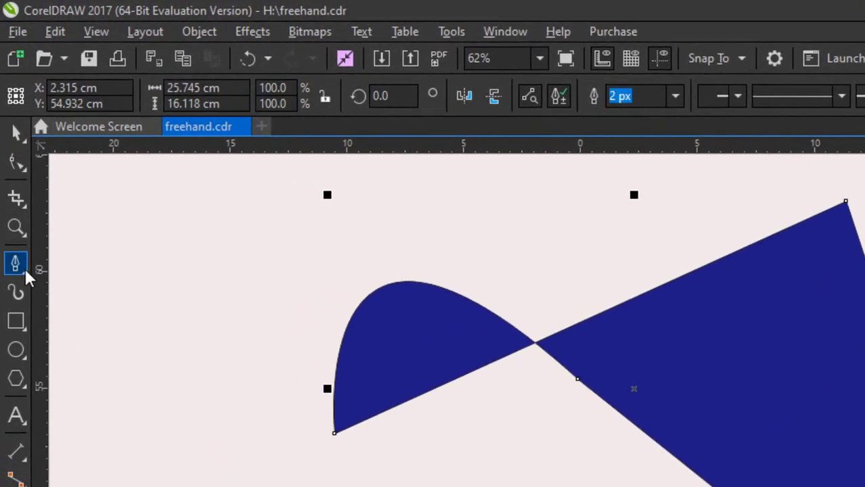
- Draw a rectangle about 13.4 cm wide and 19.1 cm high beside the dark blue shape
{"action": "left_click", "coordinate": [23, 273]}
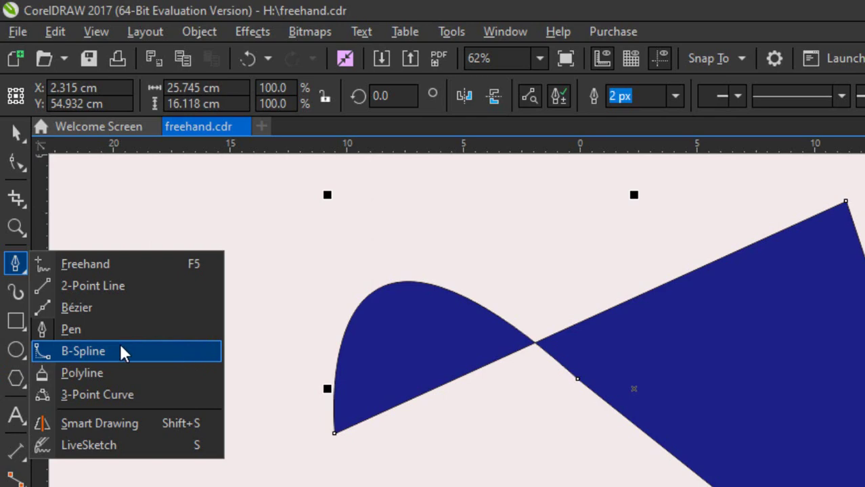
{"action": "left_click", "coordinate": [16, 322]}
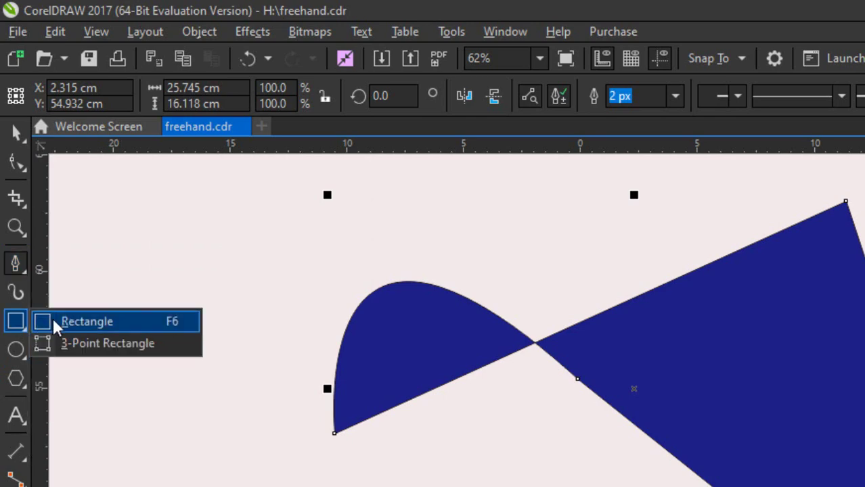
{"action": "left_click", "coordinate": [53, 321]}
{"action": "scroll", "coordinate": [463, 319], "scroll_direction": "down", "scroll_amount": 2}
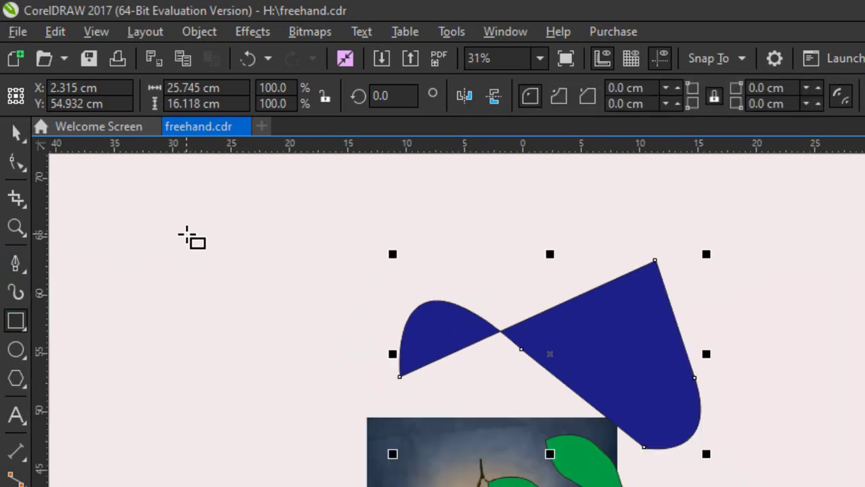
{"action": "mouse_move", "coordinate": [187, 234]}
{"action": "left_mouse_down"}
{"action": "mouse_move", "coordinate": [196, 271]}
{"action": "mouse_move", "coordinate": [314, 466]}
{"action": "mouse_move", "coordinate": [345, 458]}
{"action": "left_mouse_up"}
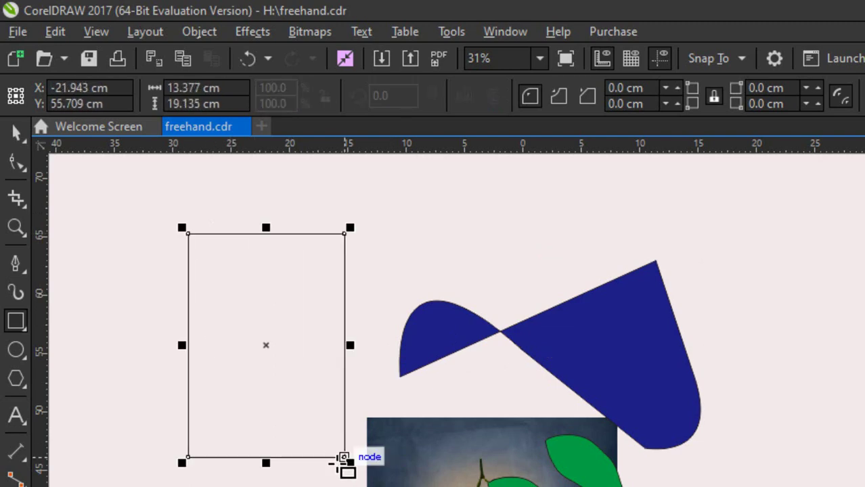
- Draw a closed figure-eight B-Spline with control points at the rectangle's four corners, crossing diagonally and ending at the upper-left corner
{"action": "left_click", "coordinate": [23, 274]}
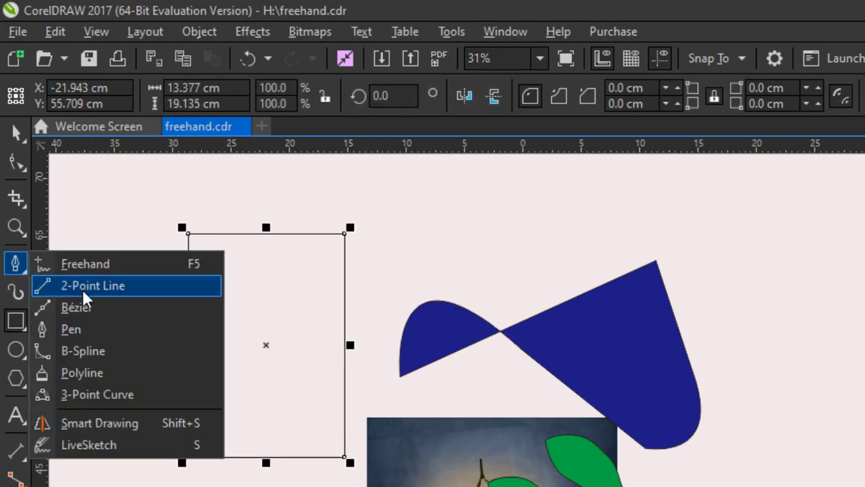
{"action": "left_click", "coordinate": [98, 347]}
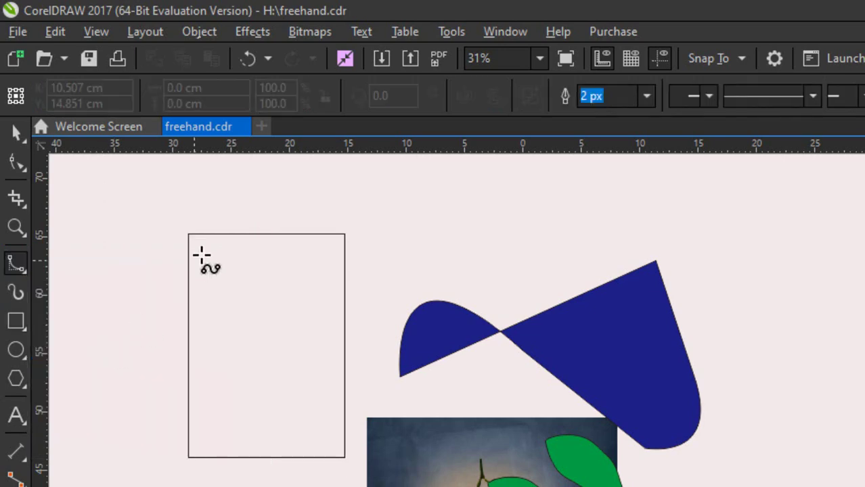
{"action": "left_click", "coordinate": [189, 233]}
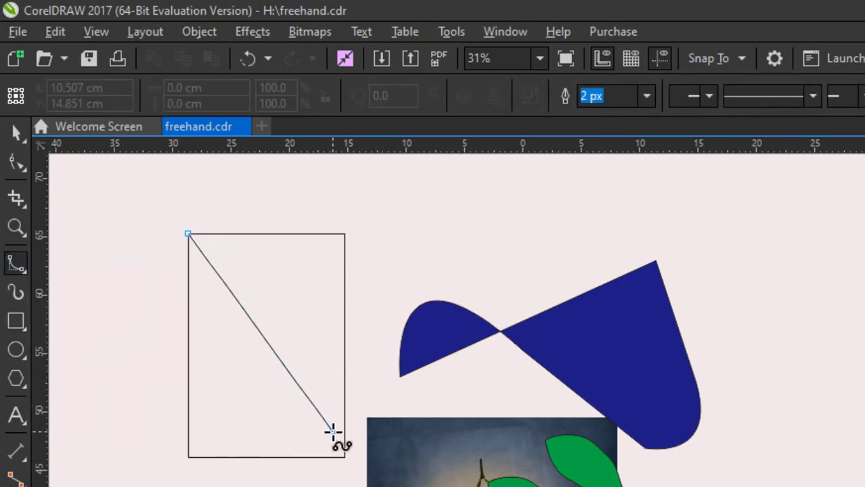
{"action": "left_click", "coordinate": [343, 452]}
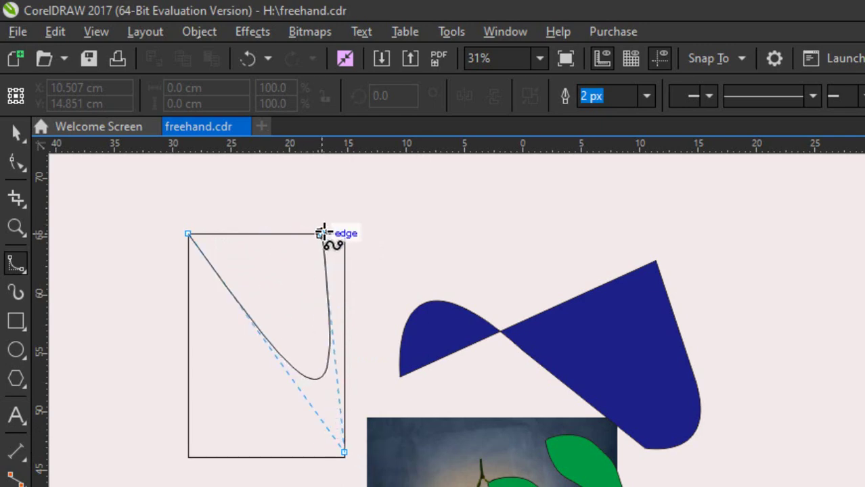
{"action": "left_click", "coordinate": [343, 233]}
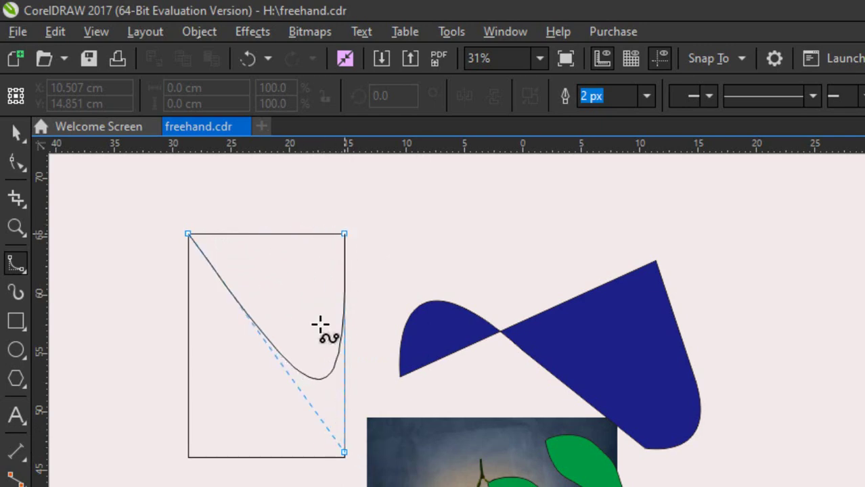
{"action": "left_click", "coordinate": [189, 456]}
{"action": "left_click", "coordinate": [189, 233]}
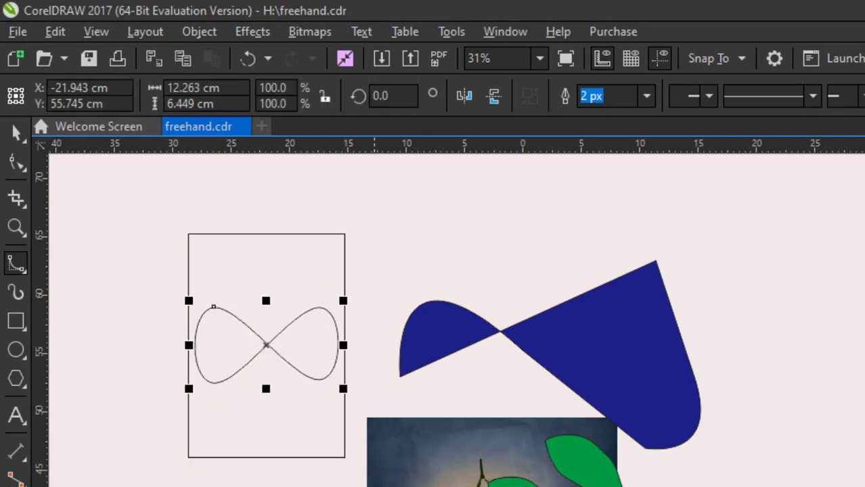
- Draw a closed teardrop-shaped B-Spline about 40.7 cm wide and 13.1 cm high above the rectangle, then deselect it
{"action": "scroll", "coordinate": [338, 433], "scroll_direction": "down", "scroll_amount": 2}
{"action": "scroll", "coordinate": [304, 437], "scroll_direction": "up", "scroll_amount": 2}
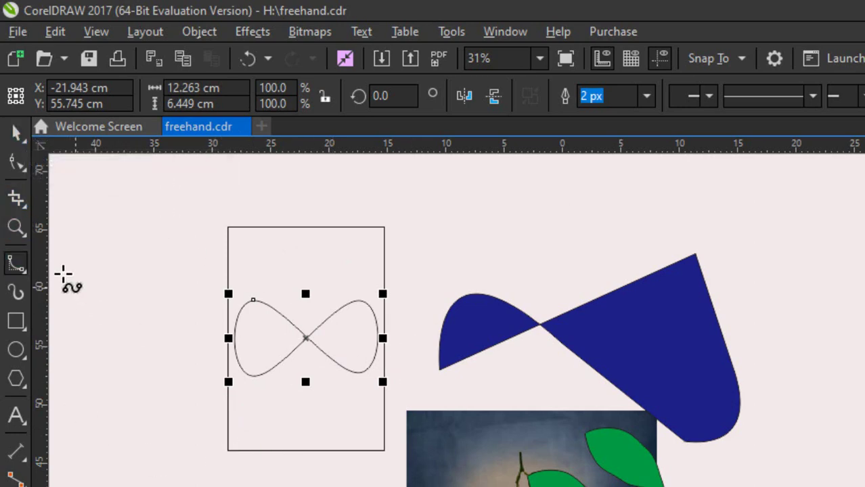
{"action": "scroll", "coordinate": [259, 392], "scroll_direction": "down", "scroll_amount": 1}
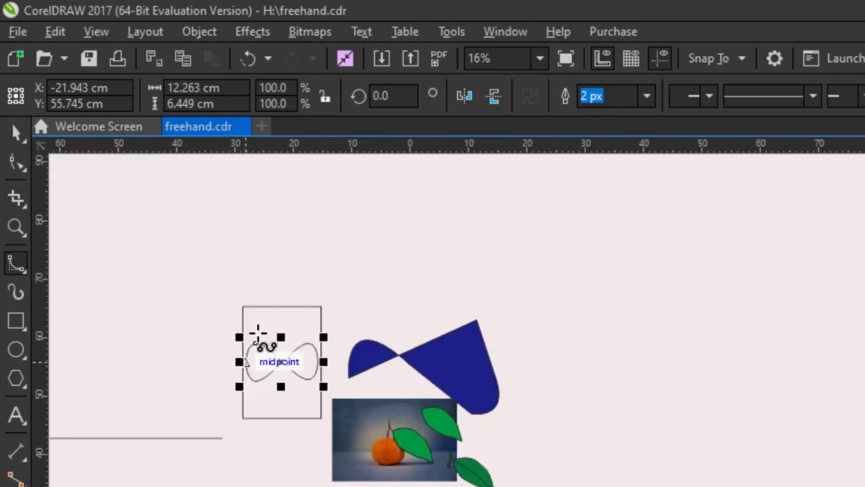
{"action": "scroll", "coordinate": [271, 250], "scroll_direction": "up", "scroll_amount": 1}
{"action": "scroll", "coordinate": [274, 223], "scroll_direction": "down", "scroll_amount": 1}
{"action": "left_click", "coordinate": [273, 210]}
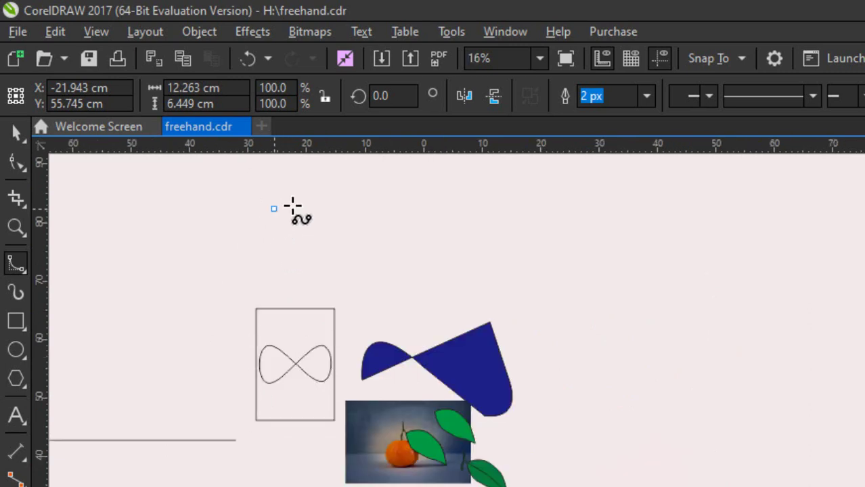
{"action": "left_click", "coordinate": [493, 218]}
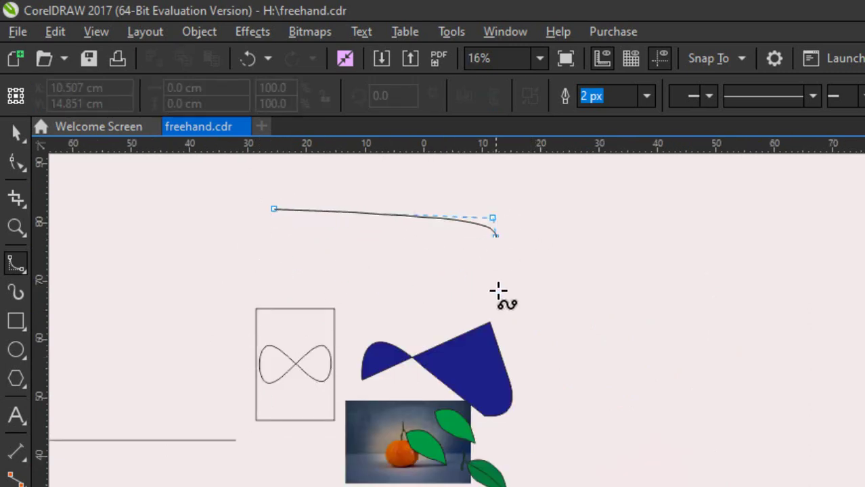
{"action": "left_click", "coordinate": [154, 316]}
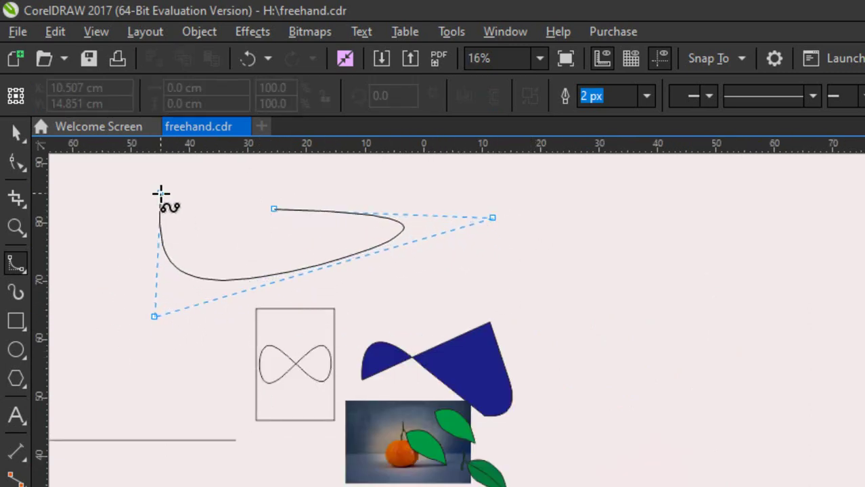
{"action": "left_click", "coordinate": [160, 194]}
{"action": "left_click", "coordinate": [275, 208]}
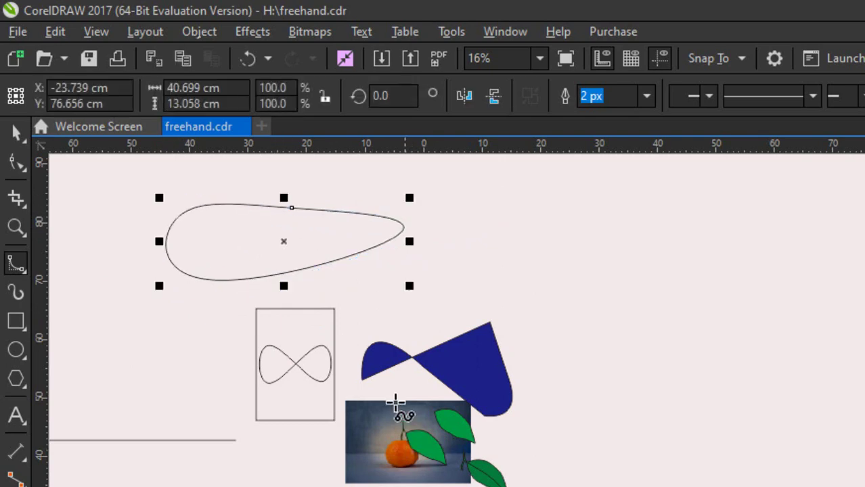
{"action": "key", "text": "Escape"}
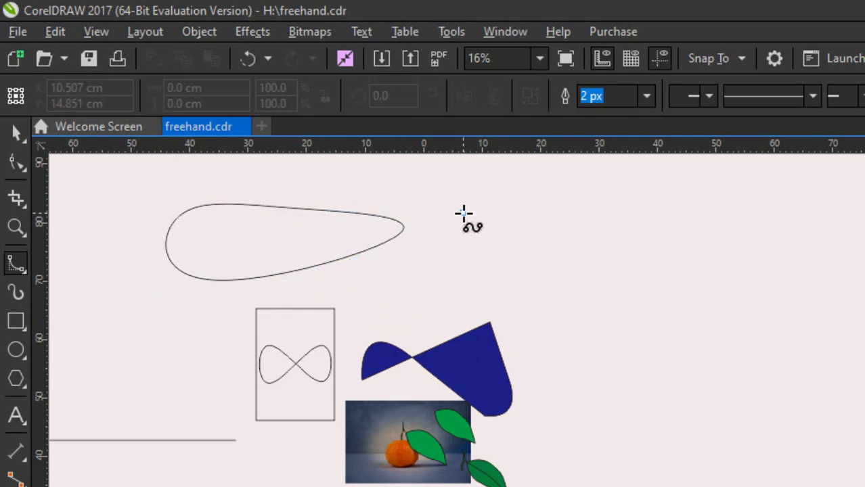
- Draw a closed, tilted oval B-Spline about 34.4 cm wide and 14.8 cm high beside the teardrop, and fill it with red
{"action": "left_click", "coordinate": [463, 213]}
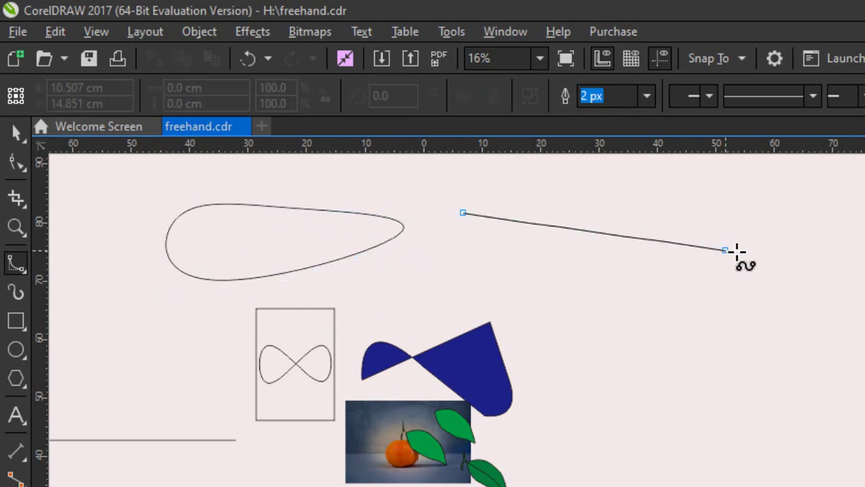
{"action": "left_click", "coordinate": [619, 212]}
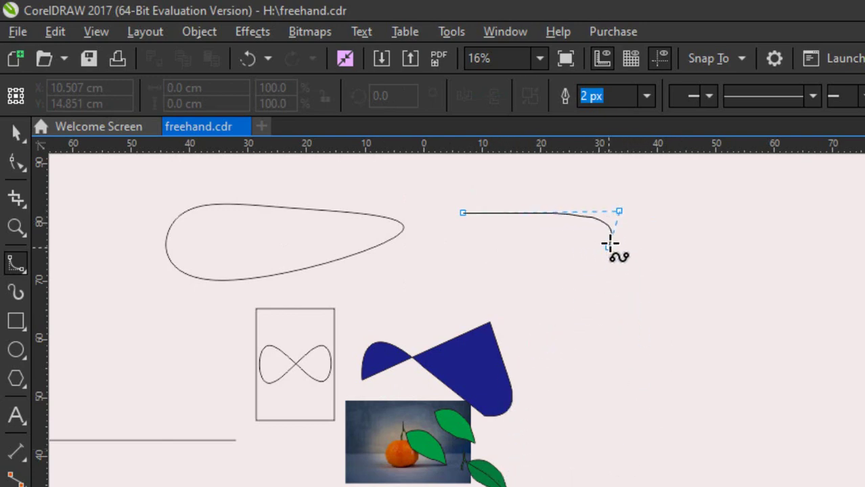
{"action": "left_click", "coordinate": [543, 316]}
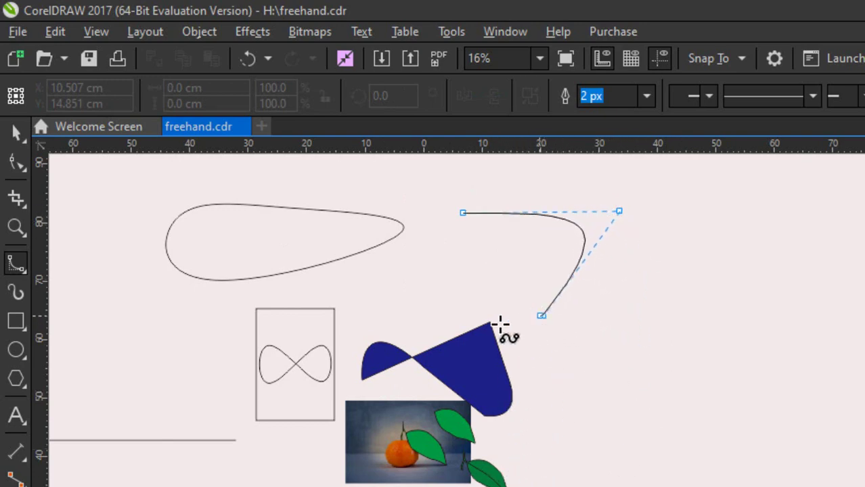
{"action": "left_click", "coordinate": [327, 296]}
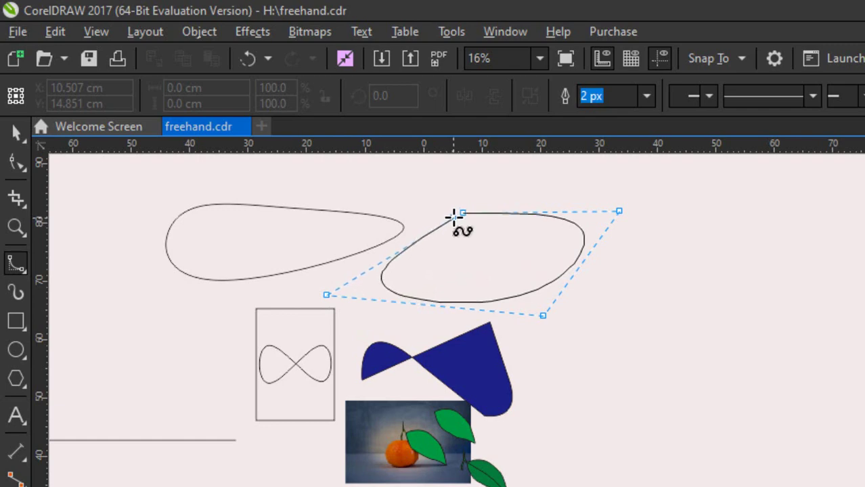
{"action": "left_click", "coordinate": [454, 216]}
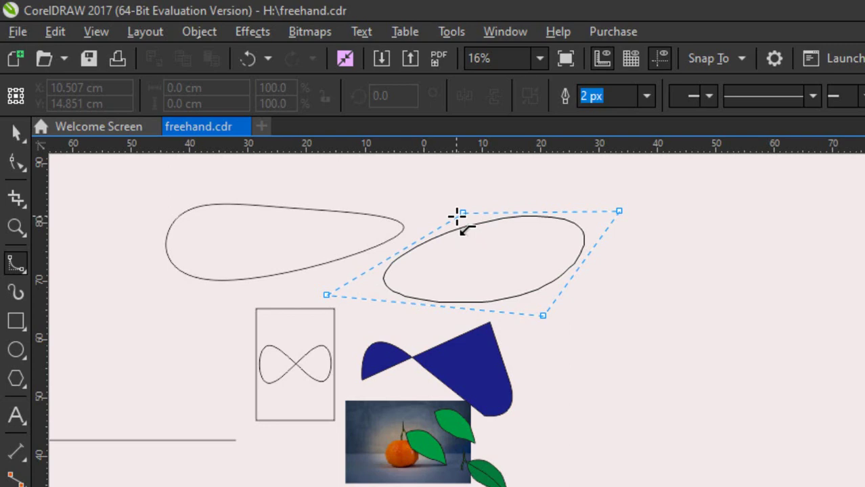
{"action": "left_click", "coordinate": [457, 216]}
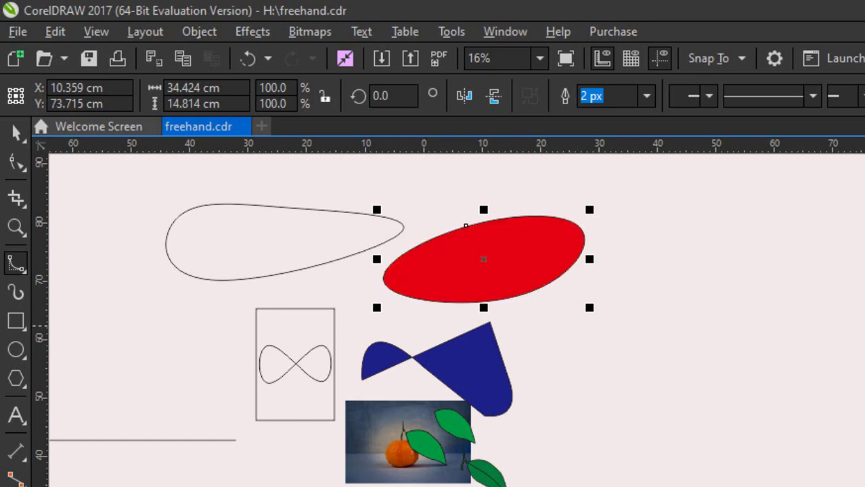
- Fill the teardrop-shaped curve with yellow
{"action": "left_click", "coordinate": [13, 130]}
{"action": "left_click", "coordinate": [164, 226]}
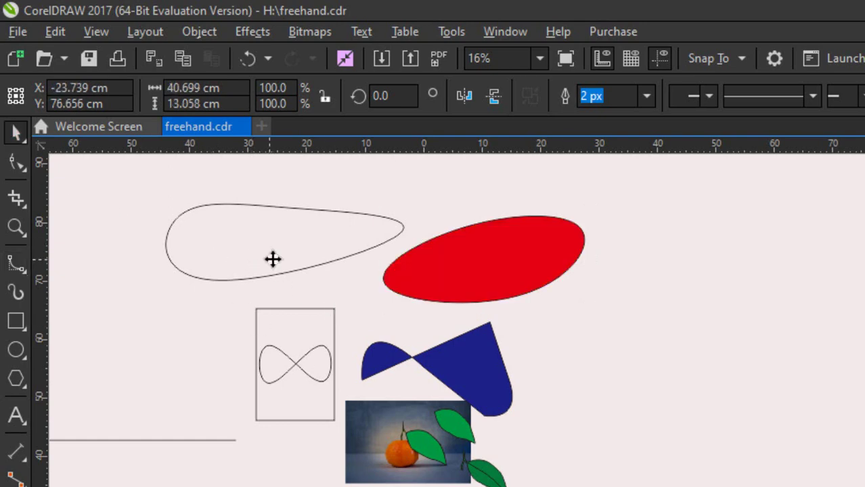
{"action": "left_click", "coordinate": [371, 486]}
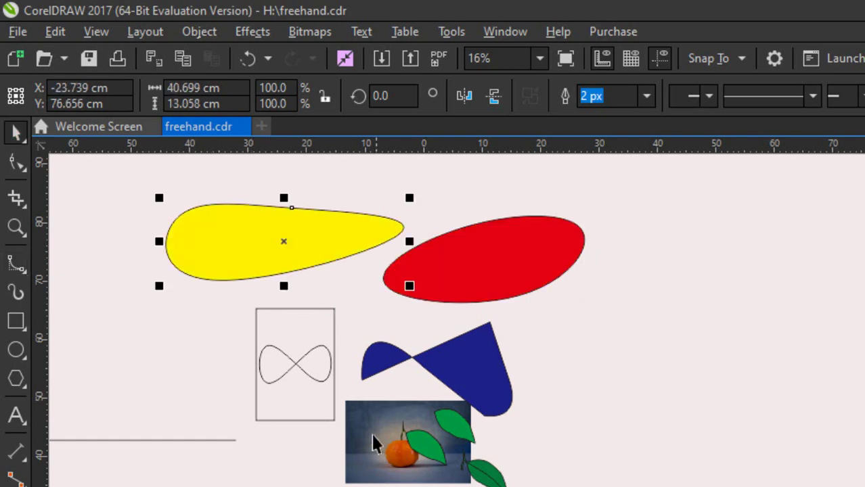
- Fill the figure-eight curve with red and delete the rectangle surrounding it
{"action": "left_click", "coordinate": [324, 384]}
{"action": "left_click", "coordinate": [417, 486]}
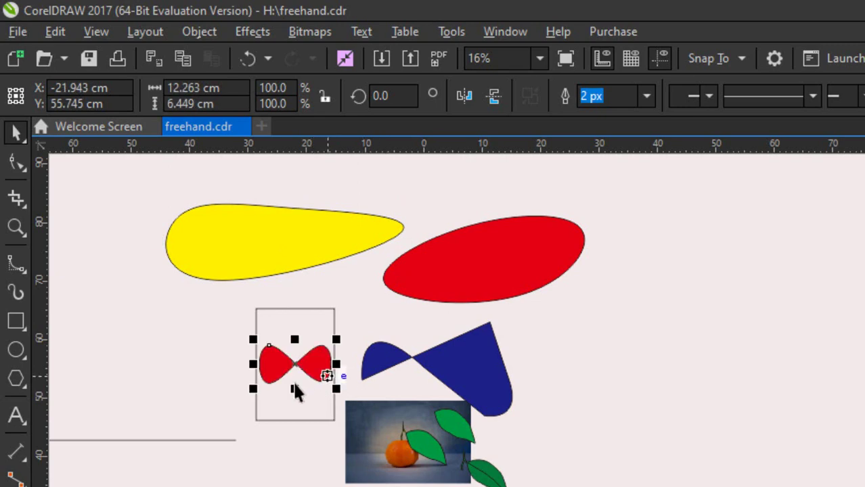
{"action": "left_click", "coordinate": [293, 406]}
{"action": "key", "text": "Delete"}
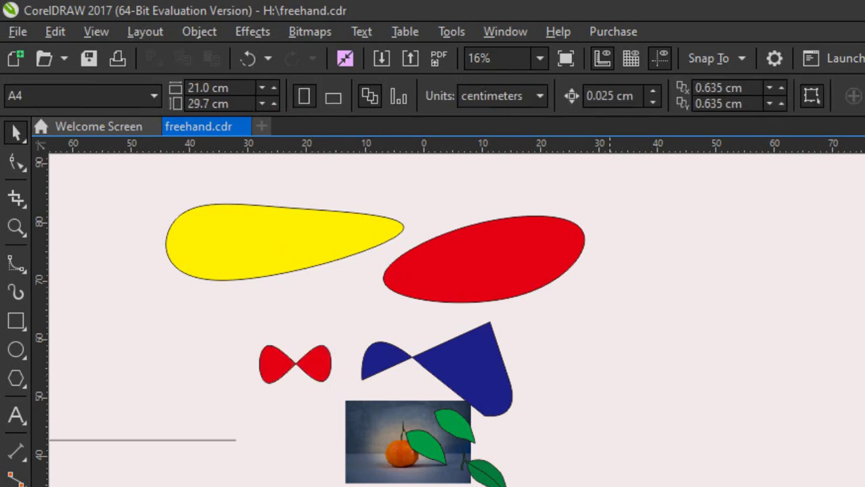
- Draw a closed Polyline about 27.4 cm wide and 17.5 cm high, with a freehand upper edge and straight sides meeting at a lower point
{"action": "scroll", "coordinate": [311, 431], "scroll_direction": "down", "scroll_amount": 2}
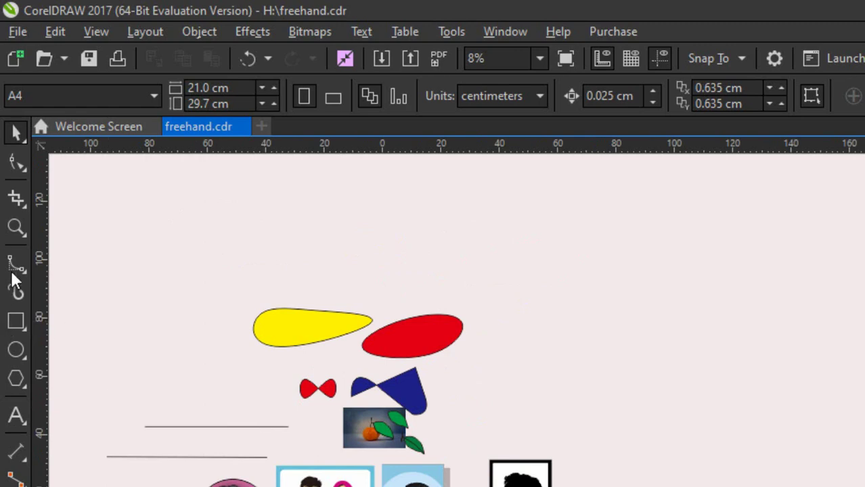
{"action": "scroll", "coordinate": [170, 416], "scroll_direction": "up", "scroll_amount": 2}
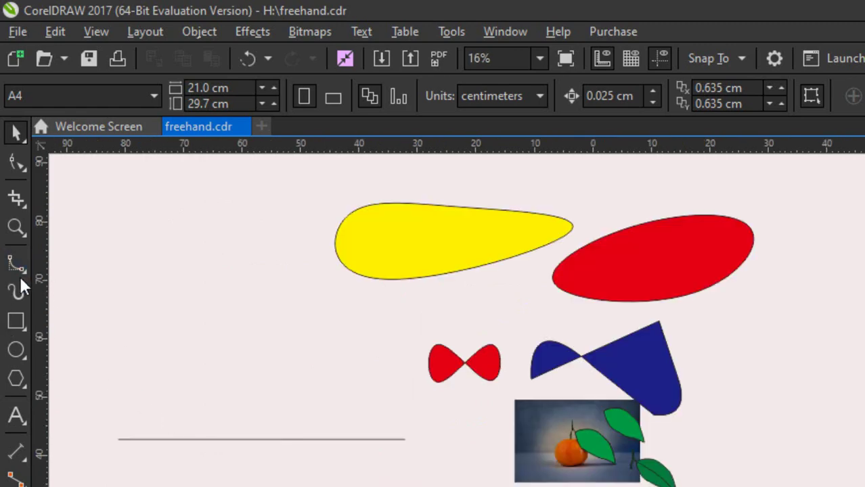
{"action": "left_click", "coordinate": [25, 271]}
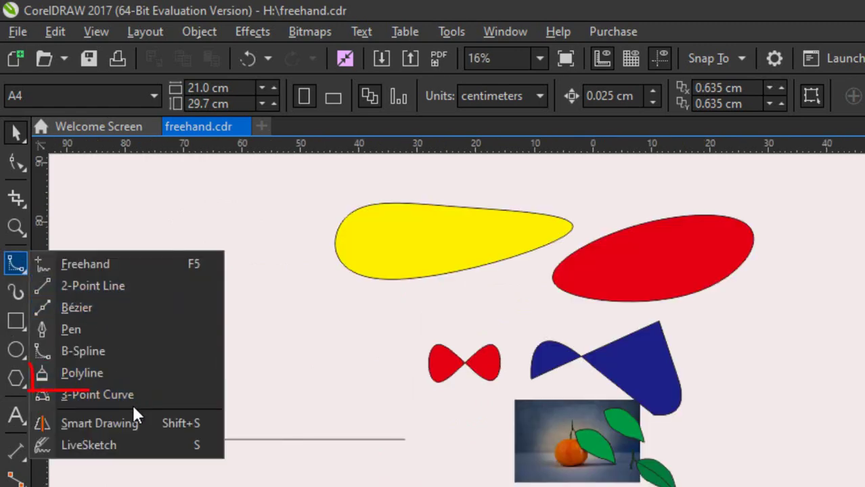
{"action": "left_click", "coordinate": [101, 373]}
{"action": "mouse_move", "coordinate": [185, 328]}
{"action": "left_mouse_down"}
{"action": "mouse_move", "coordinate": [328, 291]}
{"action": "mouse_move", "coordinate": [345, 297]}
{"action": "mouse_move", "coordinate": [356, 339]}
{"action": "left_mouse_up"}
{"action": "left_click", "coordinate": [265, 391]}
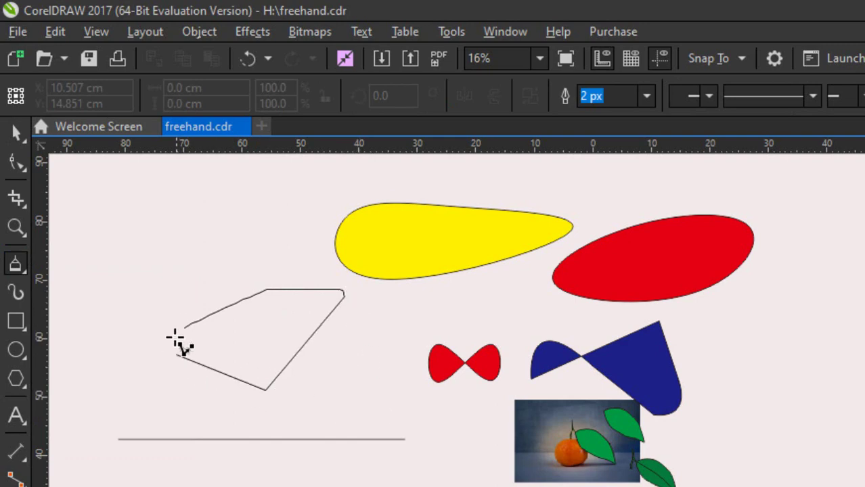
{"action": "left_click", "coordinate": [182, 324]}
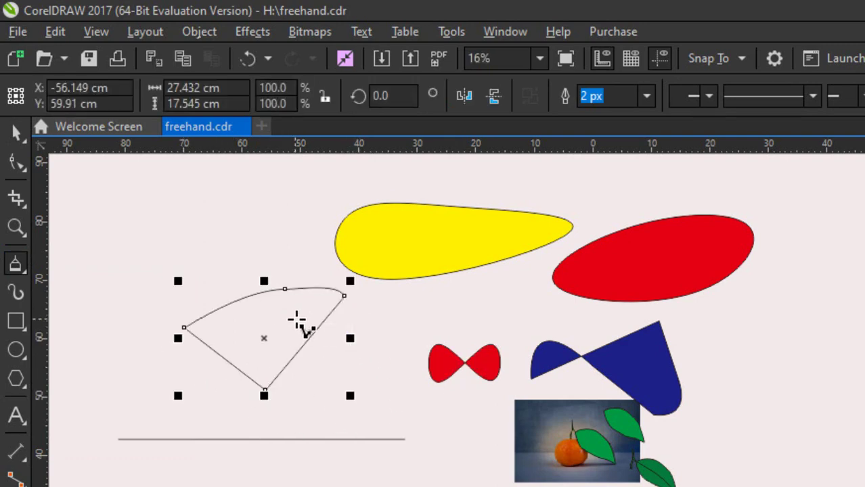
- Draw a large closed rounded Polyline outline freehand, about 91.3 cm wide and 77.1 cm high, overlapping the yellow teardrop
{"action": "scroll", "coordinate": [295, 322], "scroll_direction": "down", "scroll_amount": 2}
{"action": "mouse_move", "coordinate": [182, 183]}
{"action": "left_mouse_down"}
{"action": "mouse_move", "coordinate": [347, 281]}
{"action": "mouse_move", "coordinate": [97, 274]}
{"action": "mouse_move", "coordinate": [179, 183]}
{"action": "left_mouse_up"}
{"action": "scroll", "coordinate": [222, 265], "scroll_direction": "down", "scroll_amount": 1}
{"action": "scroll", "coordinate": [224, 318], "scroll_direction": "up", "scroll_amount": 2}
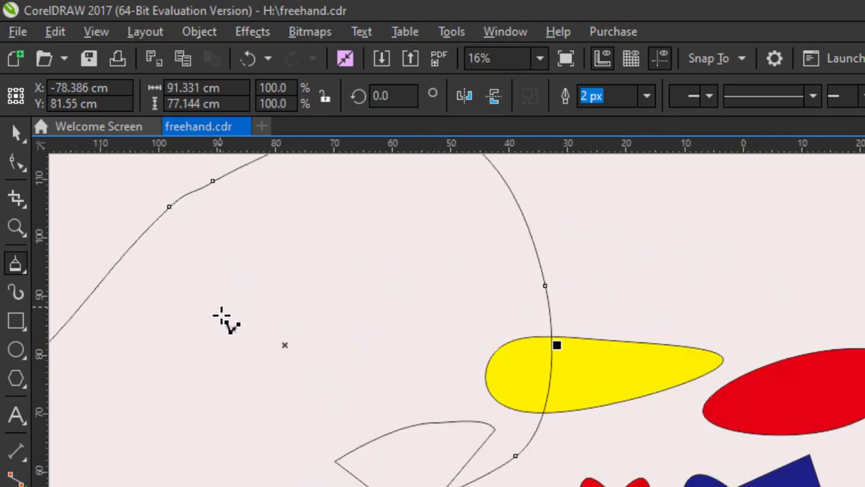
{"action": "scroll", "coordinate": [224, 318], "scroll_direction": "down", "scroll_amount": 1}
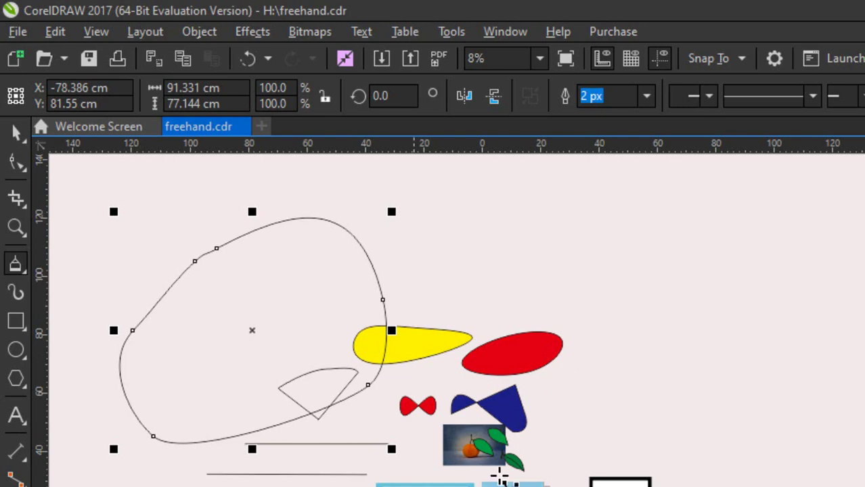
- Draw a closed freehand Polyline outline about 43.5 cm wide and 39.9 cm high above and beyond the red oval
{"action": "scroll", "coordinate": [609, 266], "scroll_direction": "up", "scroll_amount": 1}
{"action": "left_click_drag", "start_coordinate": [595, 193], "coordinate": [707, 251]}
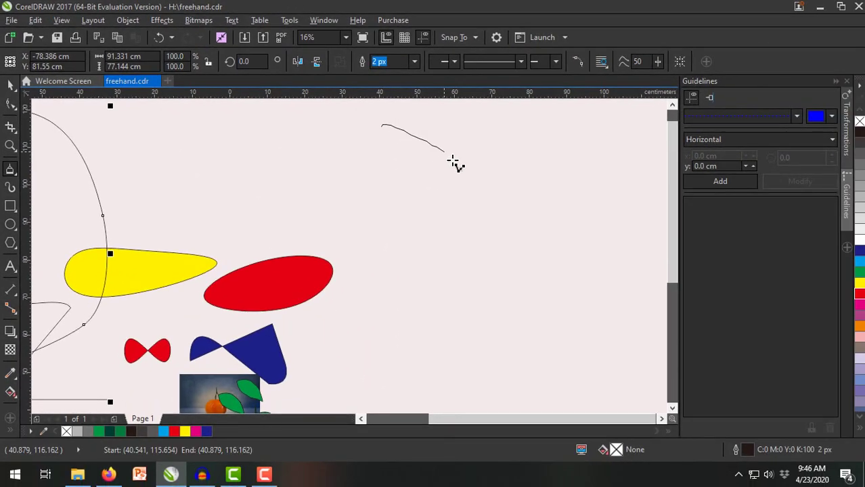
{"action": "mouse_move", "coordinate": [414, 274]}
{"action": "left_mouse_down"}
{"action": "mouse_move", "coordinate": [330, 202]}
{"action": "mouse_move", "coordinate": [382, 127]}
{"action": "left_mouse_up"}
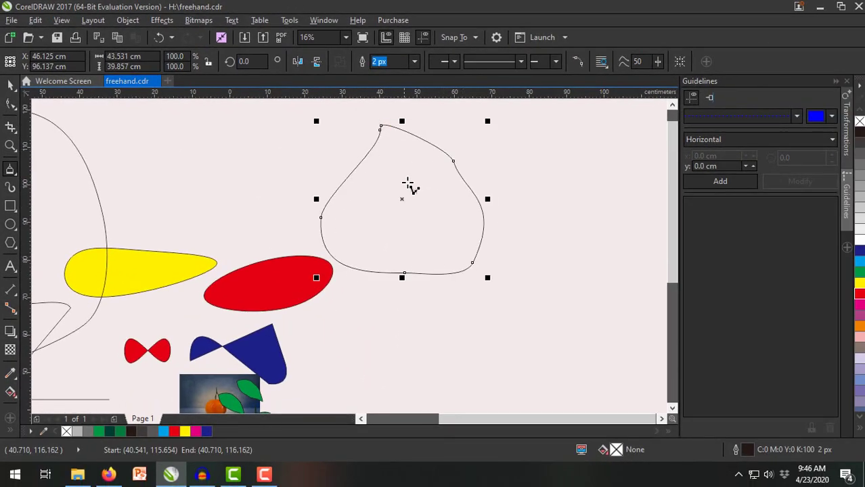
- Draw a closed, jagged freehand Polyline with zigzag spikes, about 56.2 cm wide and 71.3 cm high, overlapping the last rounded outline
{"action": "mouse_move", "coordinate": [504, 152]}
{"action": "left_mouse_down"}
{"action": "mouse_move", "coordinate": [549, 188]}
{"action": "mouse_move", "coordinate": [559, 292]}
{"action": "mouse_move", "coordinate": [562, 187]}
{"action": "mouse_move", "coordinate": [502, 409]}
{"action": "mouse_move", "coordinate": [448, 324]}
{"action": "mouse_move", "coordinate": [377, 261]}
{"action": "mouse_move", "coordinate": [434, 170]}
{"action": "mouse_move", "coordinate": [472, 143]}
{"action": "mouse_move", "coordinate": [503, 151]}
{"action": "left_mouse_up"}
{"action": "scroll", "coordinate": [356, 128], "scroll_direction": "down", "scroll_amount": 2}
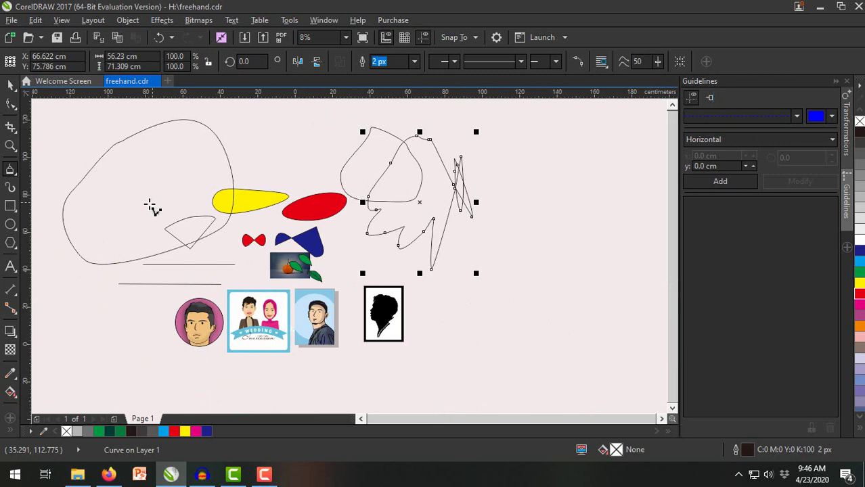
{"action": "scroll", "coordinate": [148, 205], "scroll_direction": "up", "scroll_amount": 1}
{"action": "scroll", "coordinate": [184, 196], "scroll_direction": "down", "scroll_amount": 1}
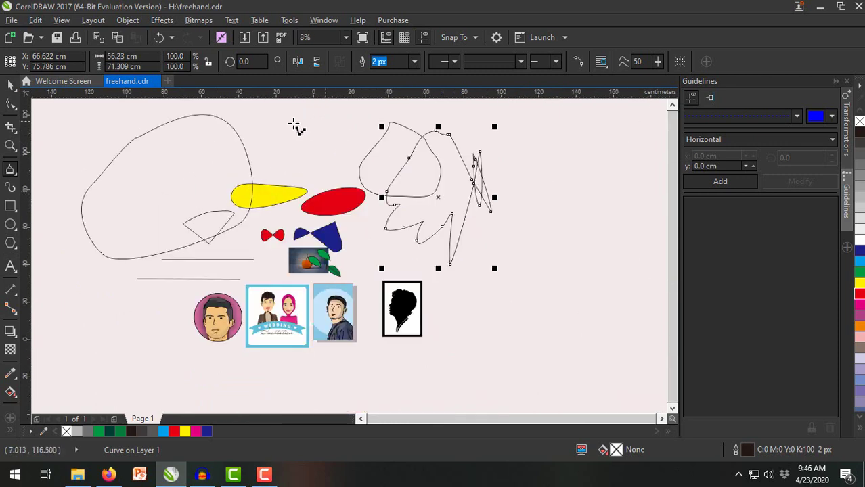
- Draw a closed Polyline about 69.1 cm wide and 18.9 cm high above the yellow teardrop, combining a freehand oval with short straight segments
{"action": "mouse_move", "coordinate": [296, 126]}
{"action": "left_mouse_down"}
{"action": "mouse_move", "coordinate": [349, 130]}
{"action": "mouse_move", "coordinate": [323, 122]}
{"action": "mouse_move", "coordinate": [342, 175]}
{"action": "mouse_move", "coordinate": [325, 132]}
{"action": "left_mouse_up"}
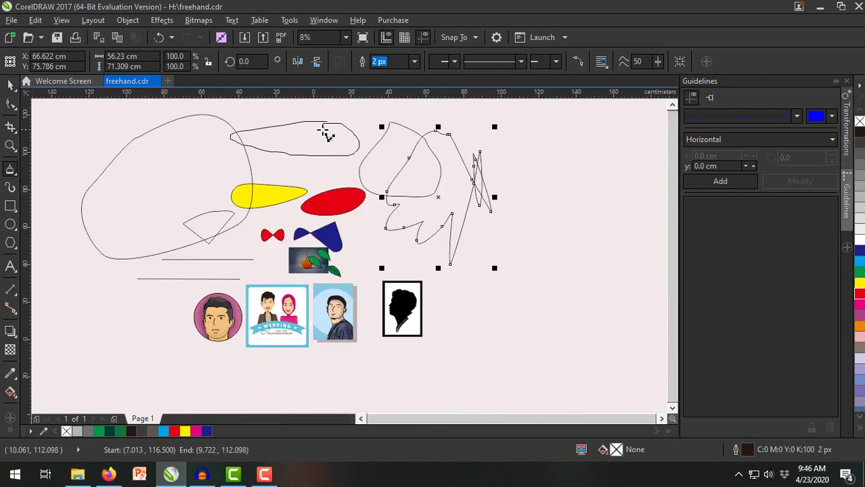
{"action": "left_click", "coordinate": [317, 136]}
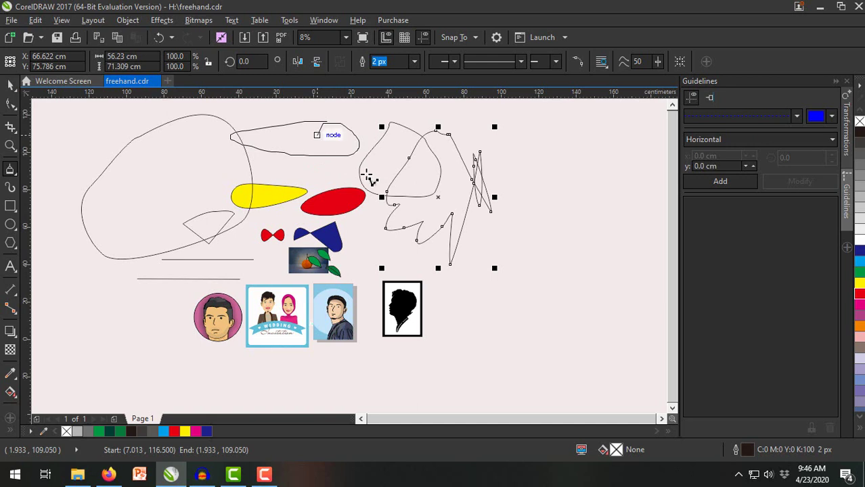
{"action": "left_click", "coordinate": [295, 138]}
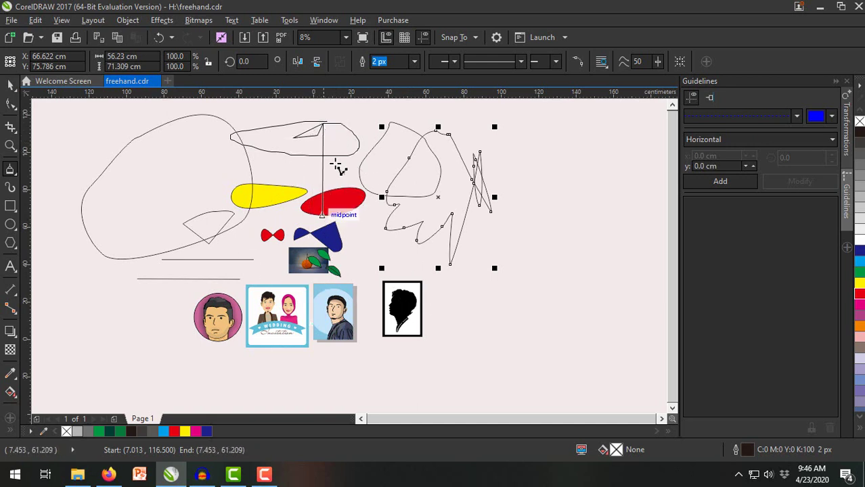
{"action": "left_click", "coordinate": [329, 121]}
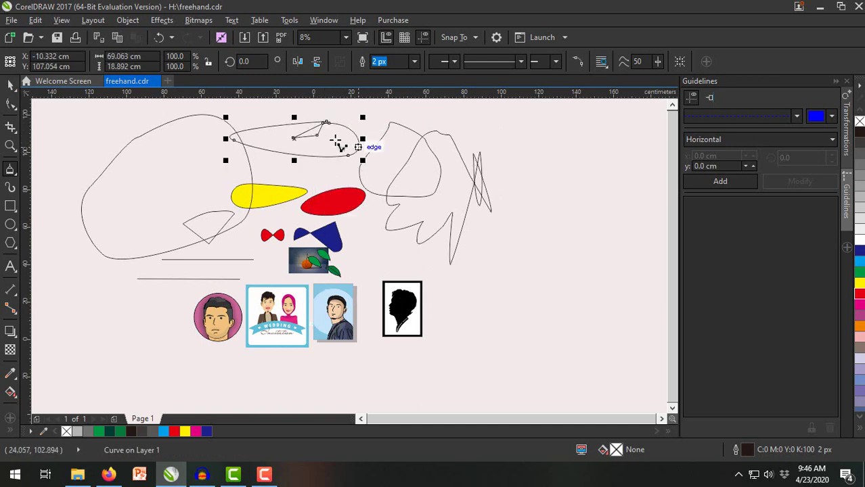
- Draw an open Polyline about 88.1 cm wide and 37.3 cm high above the previous oval outline, combining a freehand loop with a straight segment
{"action": "scroll", "coordinate": [337, 139], "scroll_direction": "up", "scroll_amount": 1}
{"action": "scroll", "coordinate": [285, 151], "scroll_direction": "down", "scroll_amount": 1}
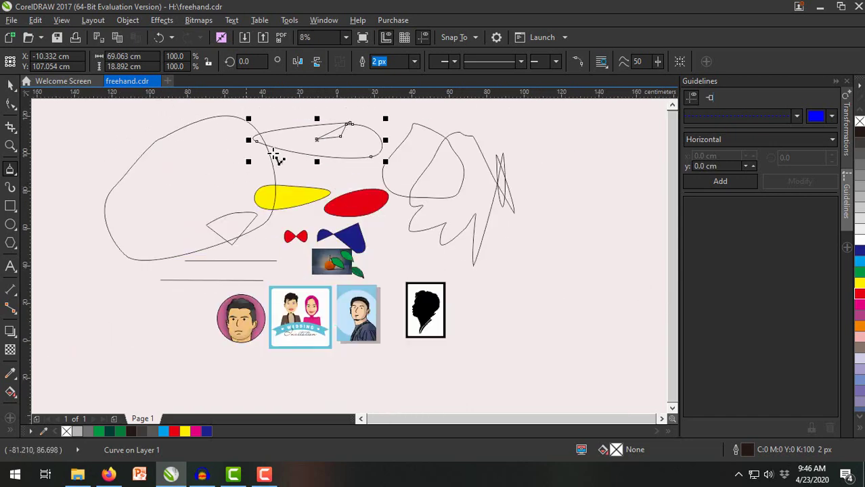
{"action": "scroll", "coordinate": [277, 157], "scroll_direction": "down", "scroll_amount": 1}
{"action": "scroll", "coordinate": [335, 159], "scroll_direction": "up", "scroll_amount": 2}
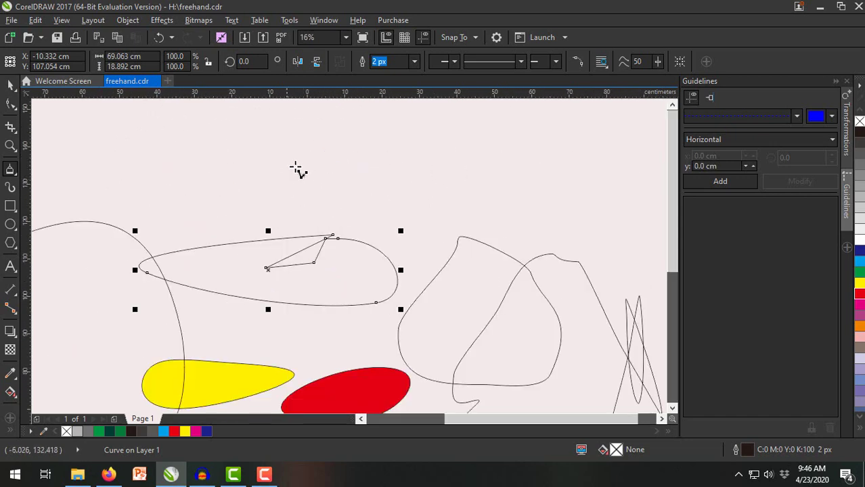
{"action": "scroll", "coordinate": [297, 171], "scroll_direction": "down", "scroll_amount": 1}
{"action": "mouse_move", "coordinate": [298, 119]}
{"action": "left_mouse_down"}
{"action": "mouse_move", "coordinate": [404, 150]}
{"action": "mouse_move", "coordinate": [401, 187]}
{"action": "mouse_move", "coordinate": [299, 187]}
{"action": "mouse_move", "coordinate": [254, 157]}
{"action": "mouse_move", "coordinate": [316, 128]}
{"action": "mouse_move", "coordinate": [379, 136]}
{"action": "mouse_move", "coordinate": [314, 147]}
{"action": "mouse_move", "coordinate": [337, 194]}
{"action": "mouse_move", "coordinate": [342, 123]}
{"action": "mouse_move", "coordinate": [297, 119]}
{"action": "left_mouse_up"}
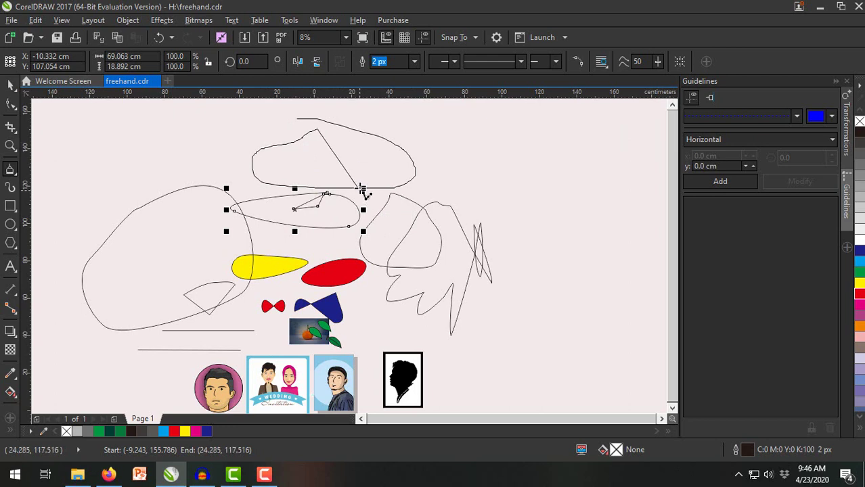
{"action": "left_click", "coordinate": [352, 158]}
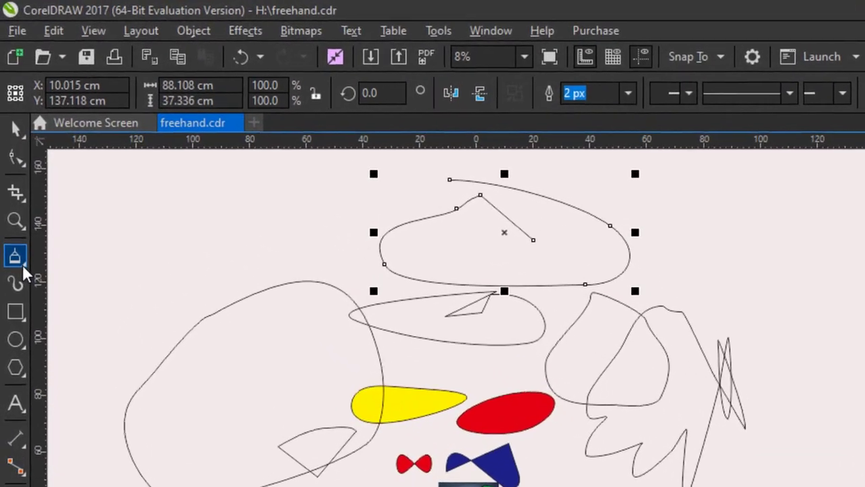
{"action": "left_click", "coordinate": [15, 174]}
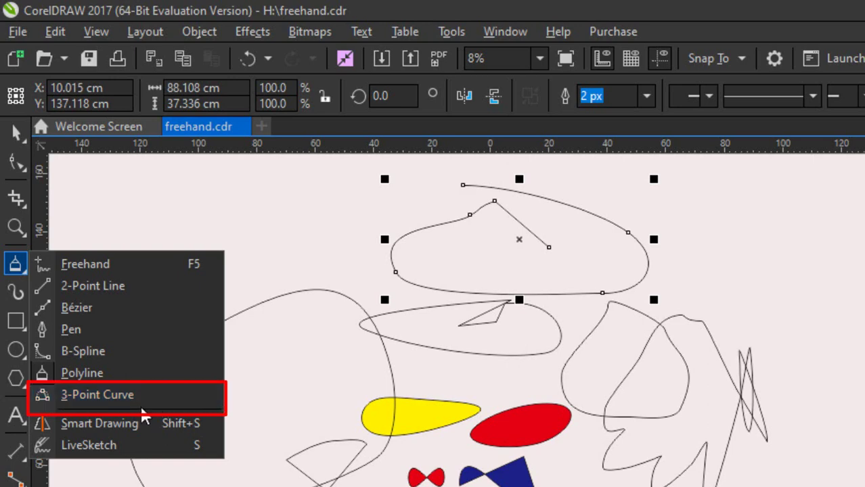
{"action": "left_click", "coordinate": [534, 379]}
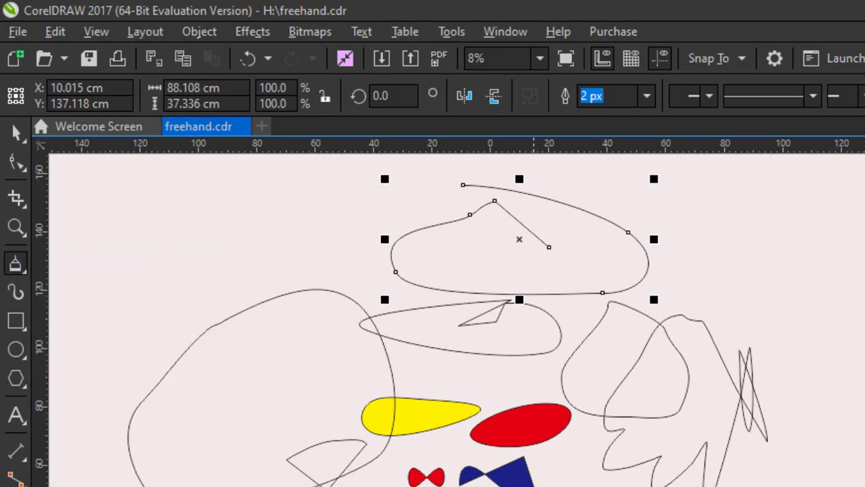
{"action": "scroll", "coordinate": [473, 483], "scroll_direction": "up", "scroll_amount": 1}
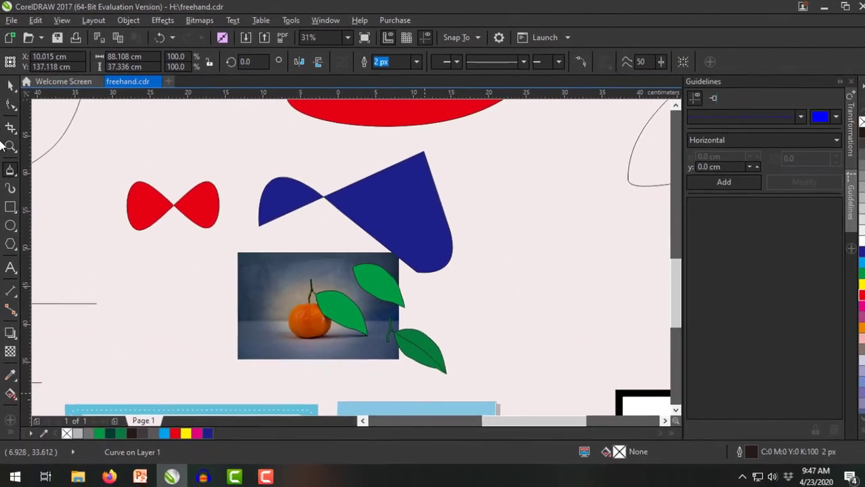
{"action": "left_click", "coordinate": [13, 115]}
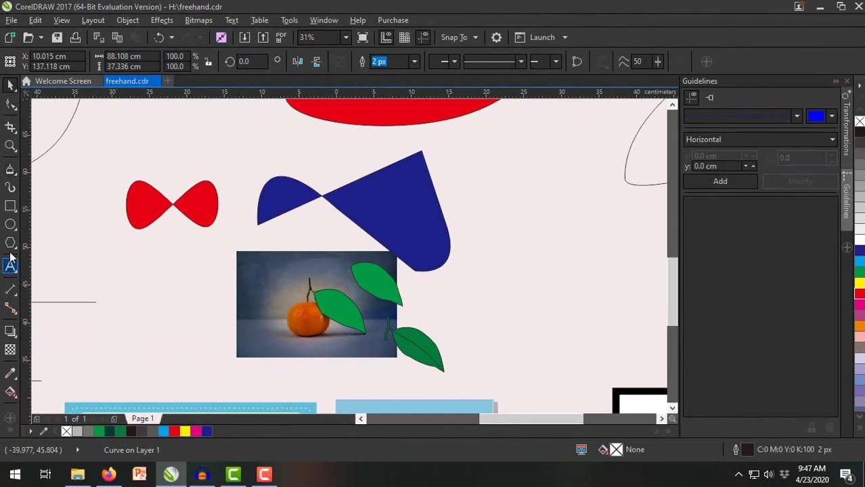
- Trace the upper-left edge of the orange in the photo with a 3-Point Curve arc about 2.3 cm wide and 2.8 cm high
{"action": "left_click", "coordinate": [16, 177]}
{"action": "left_click", "coordinate": [17, 178]}
{"action": "left_click", "coordinate": [12, 173]}
{"action": "left_click", "coordinate": [12, 173]}
{"action": "left_click", "coordinate": [14, 173]}
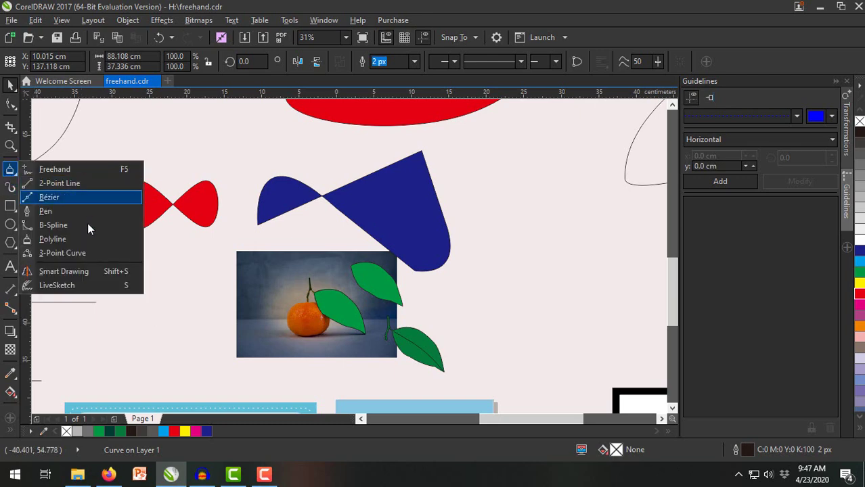
{"action": "left_click", "coordinate": [82, 254]}
{"action": "scroll", "coordinate": [289, 332], "scroll_direction": "up", "scroll_amount": 2}
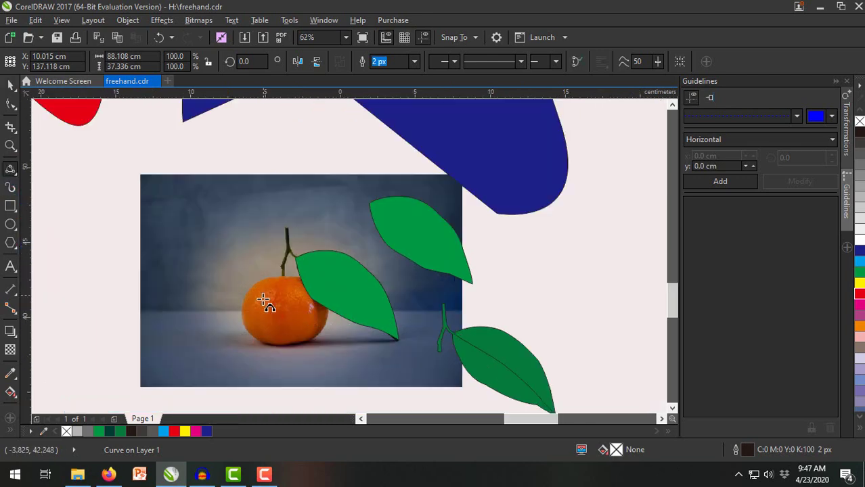
{"action": "scroll", "coordinate": [263, 299], "scroll_direction": "up", "scroll_amount": 2}
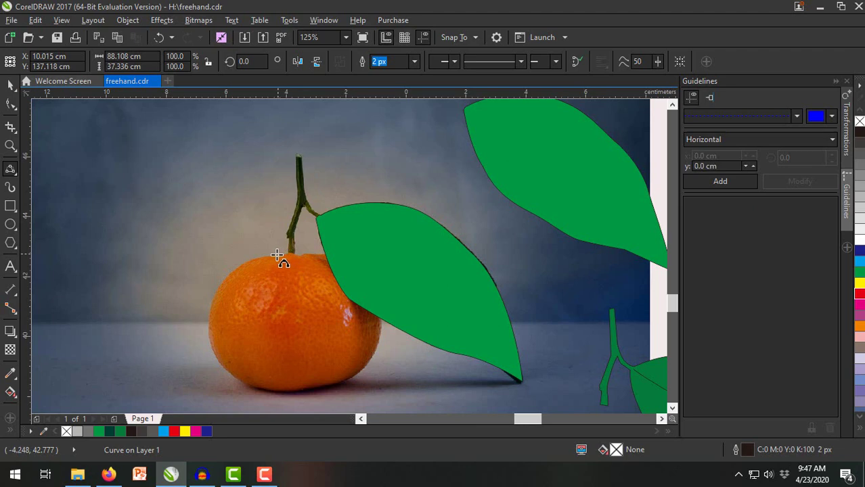
{"action": "scroll", "coordinate": [274, 215], "scroll_direction": "down", "scroll_amount": 4}
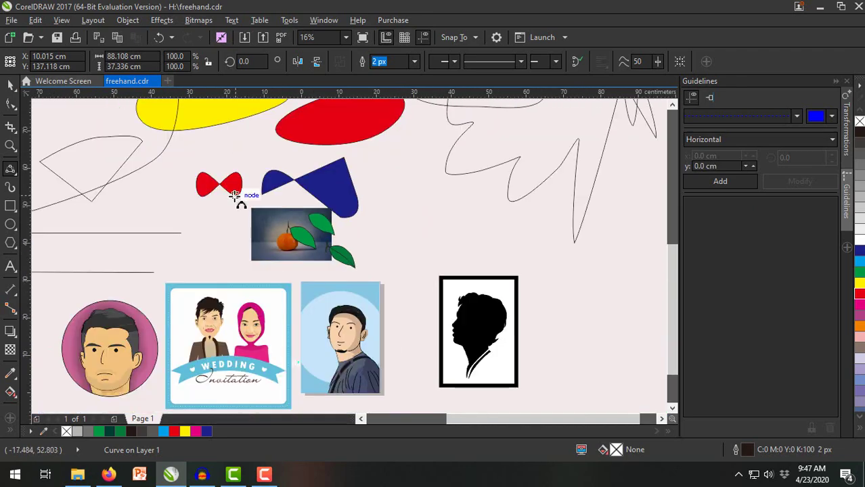
{"action": "scroll", "coordinate": [250, 216], "scroll_direction": "up", "scroll_amount": 1}
{"action": "scroll", "coordinate": [332, 270], "scroll_direction": "up", "scroll_amount": 5}
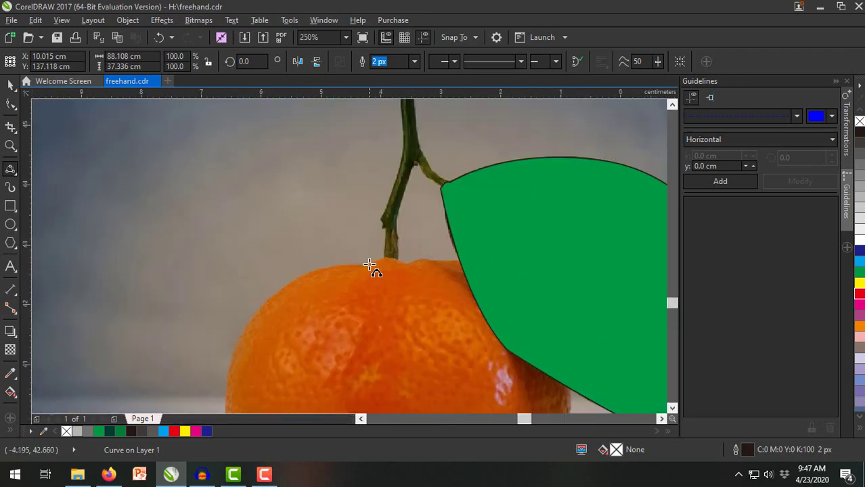
{"action": "left_click", "coordinate": [364, 264]}
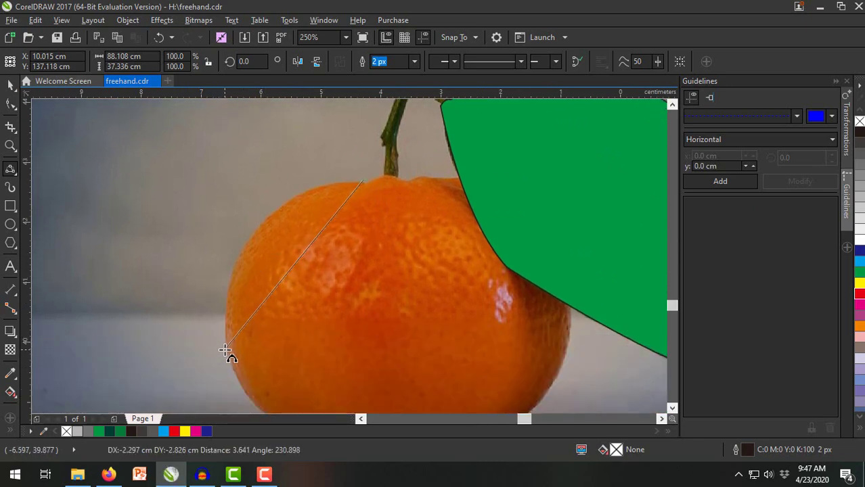
{"action": "left_click", "coordinate": [225, 352]}
{"action": "mouse_move", "coordinate": [302, 308]}
{"action": "left_mouse_down"}
{"action": "mouse_move", "coordinate": [280, 226]}
{"action": "mouse_move", "coordinate": [258, 207]}
{"action": "mouse_move", "coordinate": [261, 215]}
{"action": "left_mouse_up"}
{"action": "scroll", "coordinate": [213, 271], "scroll_direction": "down", "scroll_amount": 2}
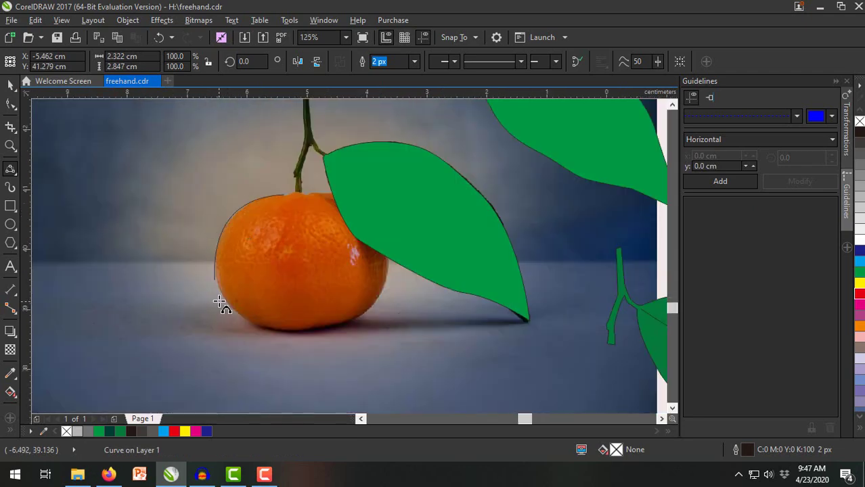
- Continue the 3-Point Curve from the arc's lower end around the orange's lower-left edge to its bottom, about 4.5 cm high overall
{"action": "scroll", "coordinate": [217, 284], "scroll_direction": "up", "scroll_amount": 2}
{"action": "left_click", "coordinate": [206, 261]}
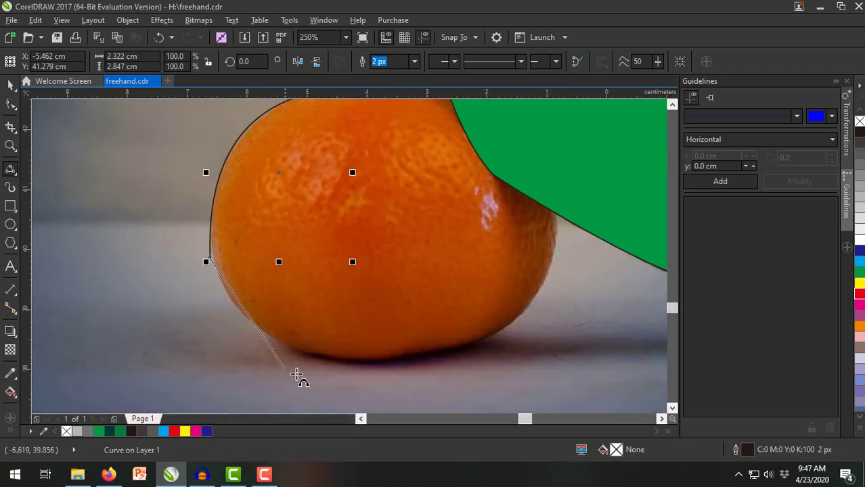
{"action": "left_click_drag", "start_coordinate": [364, 360], "coordinate": [262, 333]}
{"action": "scroll", "coordinate": [218, 329], "scroll_direction": "down", "scroll_amount": 2}
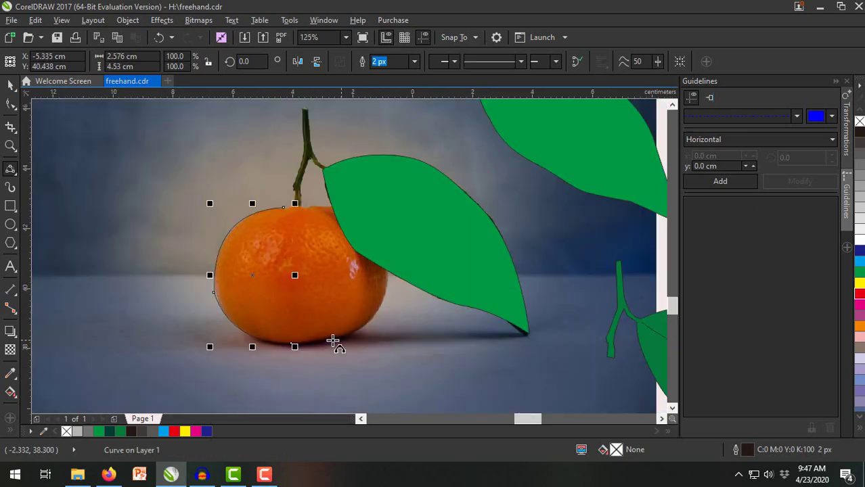
- Try to trace the orange's lower-right edge with a separate 3-Point Curve arc about 1.7 cm wide and 0.8 cm high
{"action": "scroll", "coordinate": [320, 343], "scroll_direction": "up", "scroll_amount": 2}
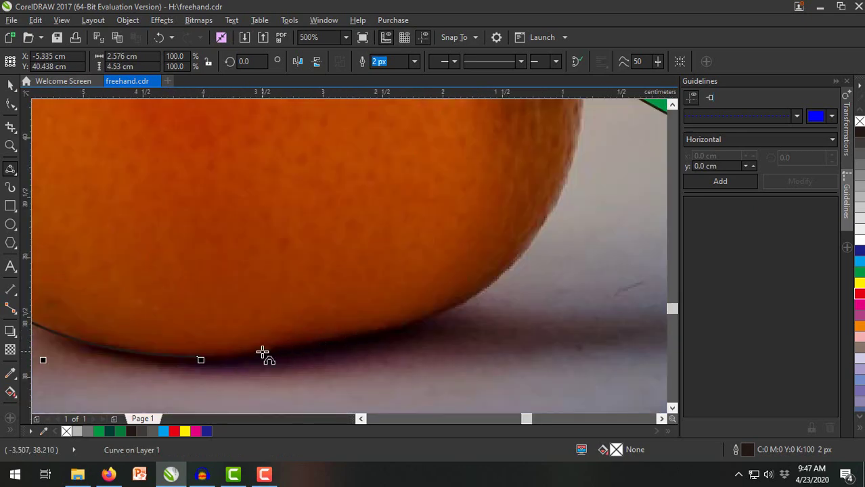
{"action": "scroll", "coordinate": [264, 354], "scroll_direction": "down", "scroll_amount": 1}
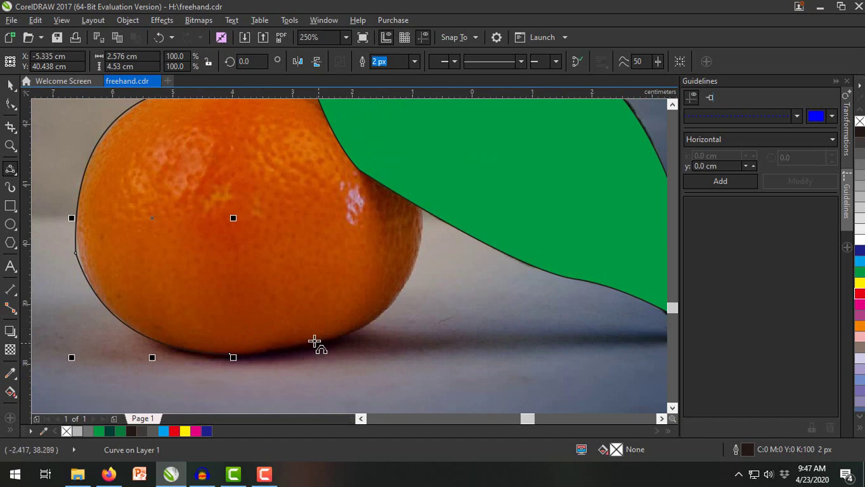
{"action": "mouse_move", "coordinate": [296, 350]}
{"action": "left_mouse_down"}
{"action": "mouse_move", "coordinate": [364, 318]}
{"action": "mouse_move", "coordinate": [376, 304]}
{"action": "mouse_move", "coordinate": [406, 301]}
{"action": "mouse_move", "coordinate": [411, 322]}
{"action": "mouse_move", "coordinate": [376, 313]}
{"action": "left_mouse_up"}
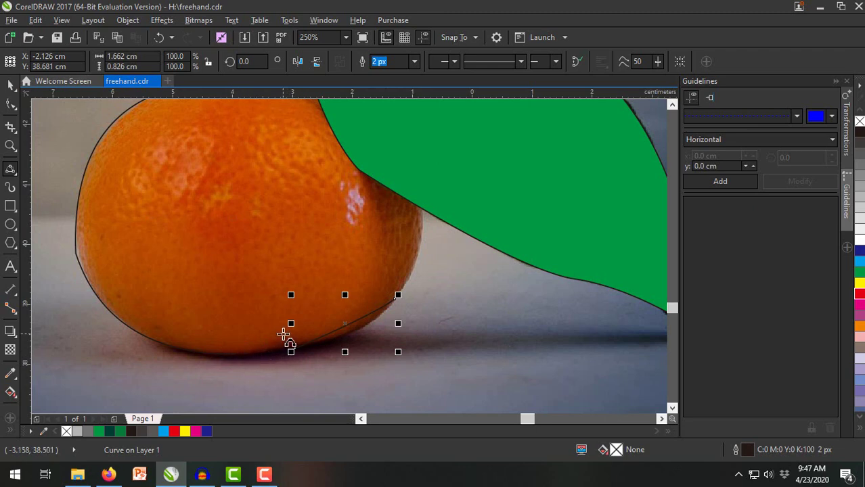
{"action": "key", "text": "ctrl+z"}
- Extend the orange's outline from its bottom node with a 3-Point Curve arc along the lower-right edge, about 5.2 cm wide overall
{"action": "scroll", "coordinate": [222, 361], "scroll_direction": "up", "scroll_amount": 2}
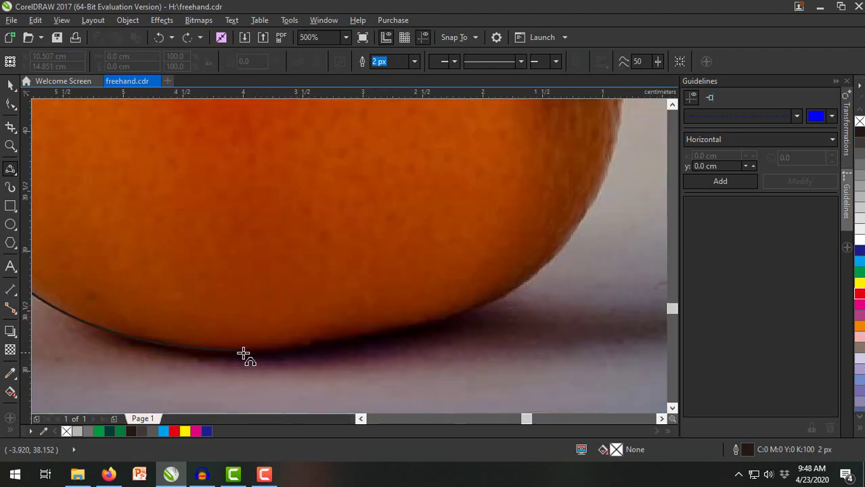
{"action": "left_click", "coordinate": [237, 352]}
{"action": "scroll", "coordinate": [255, 358], "scroll_direction": "down", "scroll_amount": 2}
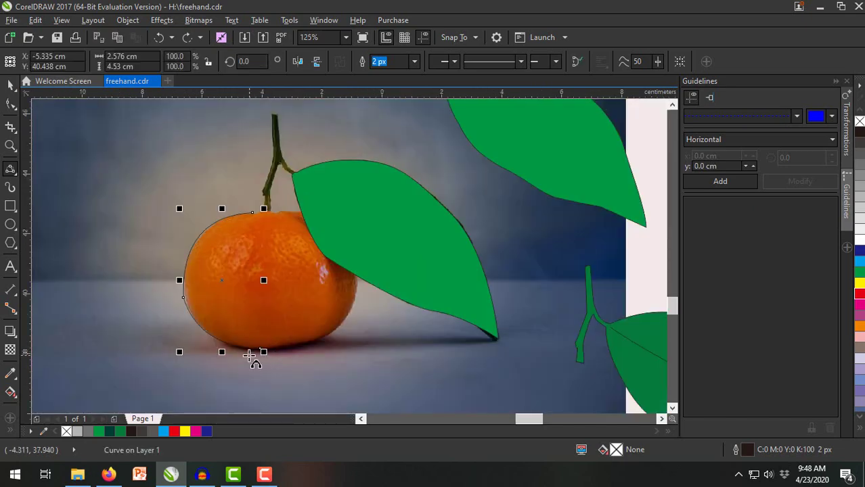
{"action": "scroll", "coordinate": [281, 345], "scroll_direction": "up", "scroll_amount": 2}
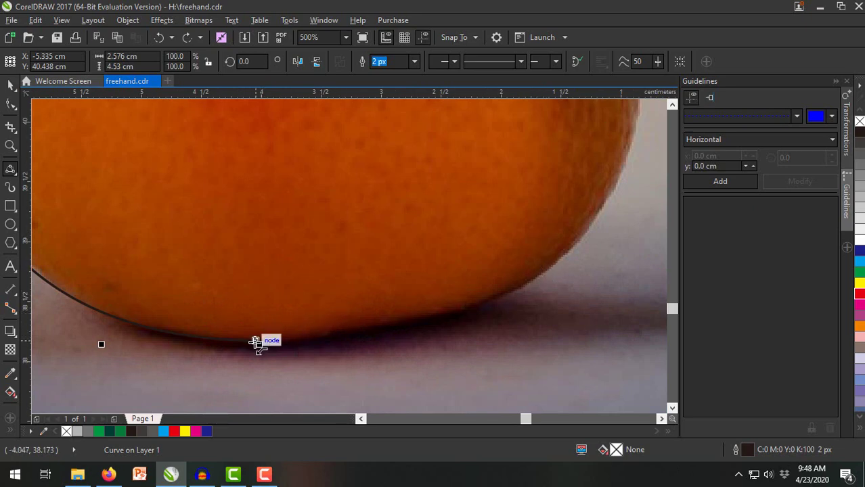
{"action": "left_click_drag", "start_coordinate": [256, 342], "coordinate": [568, 245]}
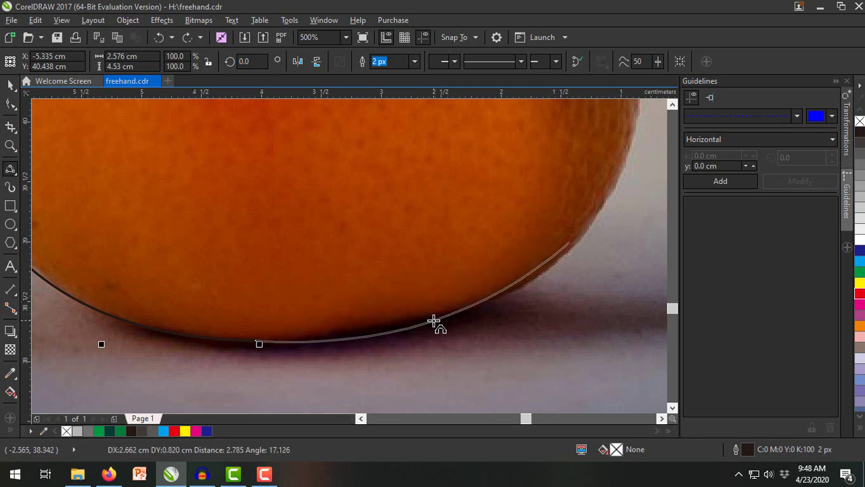
{"action": "left_click", "coordinate": [434, 318]}
{"action": "scroll", "coordinate": [440, 328], "scroll_direction": "down", "scroll_amount": 3}
{"action": "scroll", "coordinate": [224, 230], "scroll_direction": "down", "scroll_amount": 3}
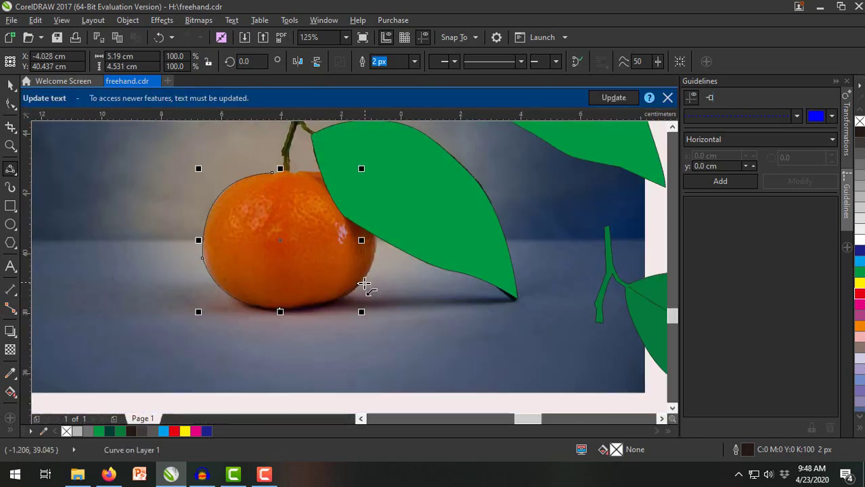
- Close the orange's outline with 3-Point Curve arcs up the right edge and across the top, about 5.8 cm wide and 4.7 cm high overall
{"action": "left_click_drag", "start_coordinate": [357, 284], "coordinate": [361, 178]}
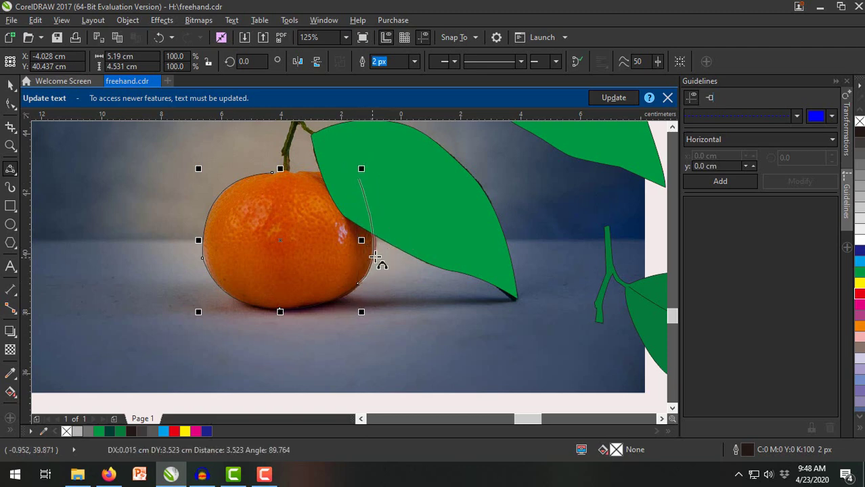
{"action": "left_click", "coordinate": [379, 255]}
{"action": "left_click_drag", "start_coordinate": [358, 177], "coordinate": [271, 172]}
{"action": "left_click", "coordinate": [308, 170]}
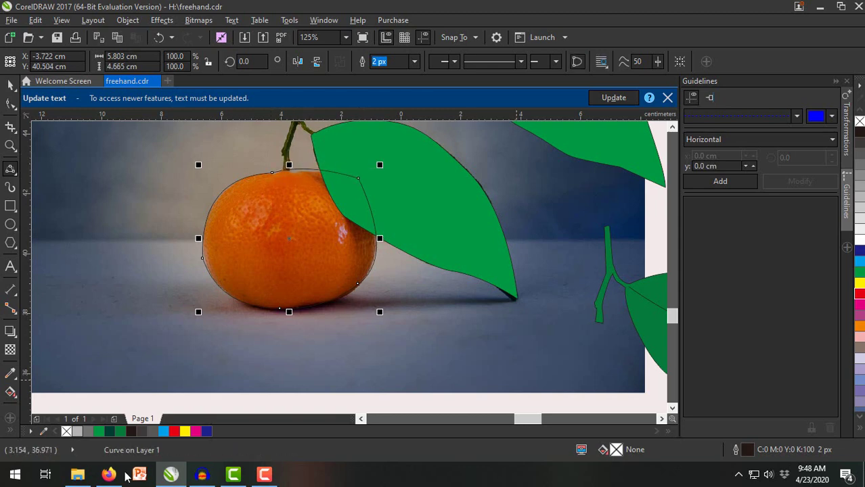
- Fill the closed fruit outline with orange (C:0 M:60 Y:100 K:0) and send it behind the photo
{"action": "left_click", "coordinate": [10, 85]}
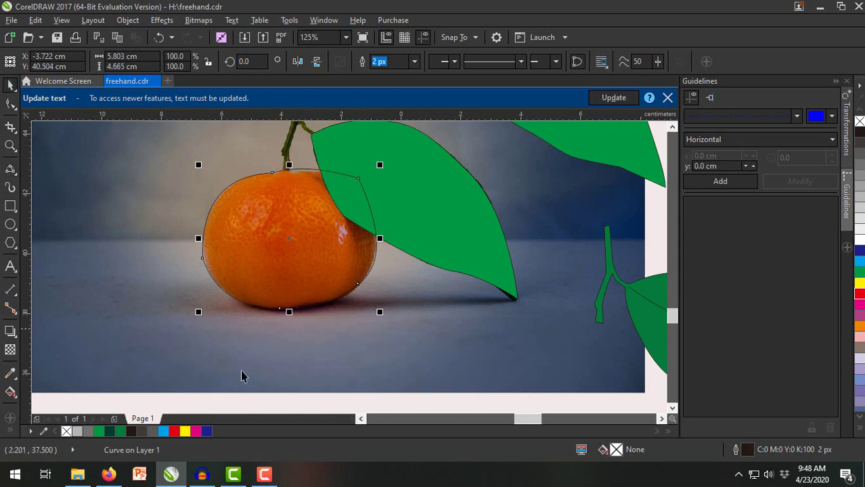
{"action": "left_click_drag", "start_coordinate": [859, 327], "coordinate": [275, 294]}
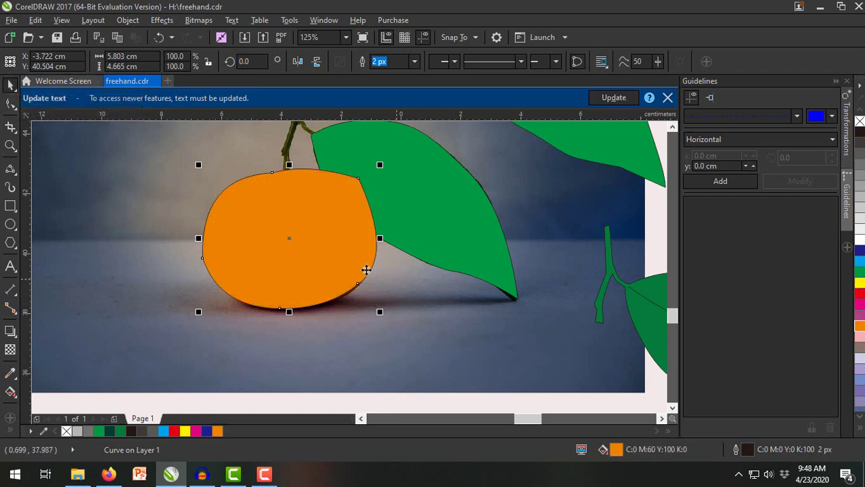
{"action": "right_click", "coordinate": [305, 246]}
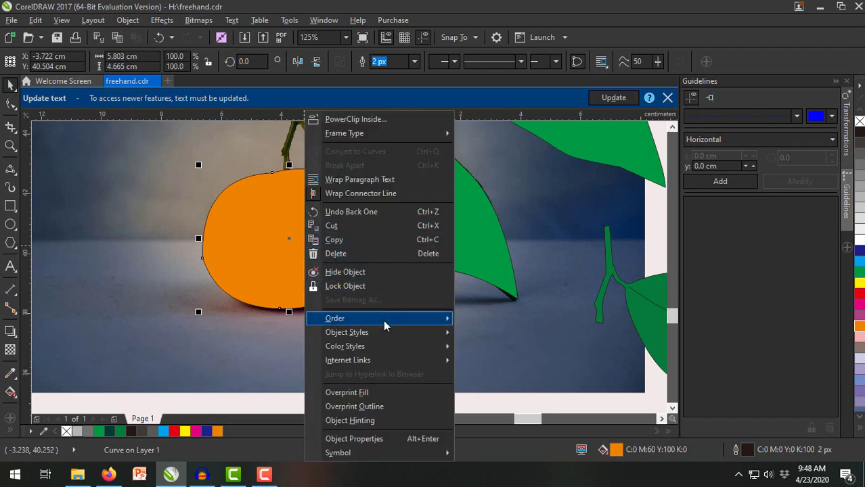
{"action": "mouse_move", "coordinate": [383, 320]}
{"action": "left_click", "coordinate": [546, 334]}
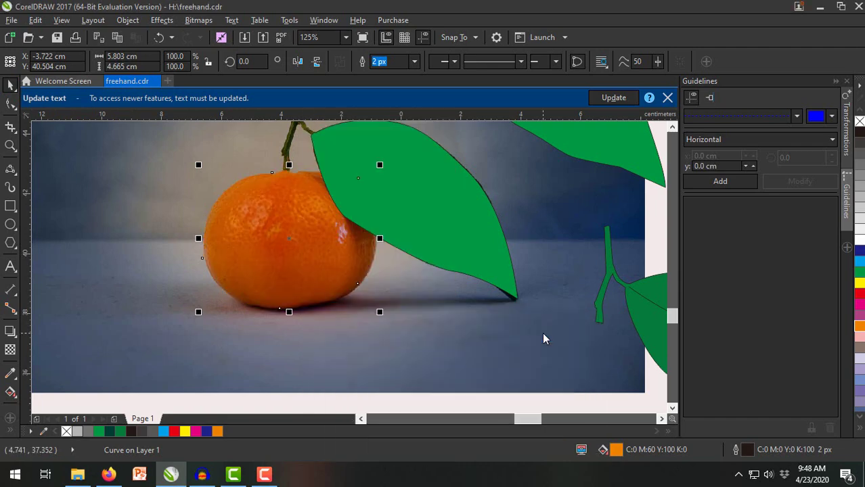
- Bring the orange shape forward in the stacking order to sit above the photo but behind the green leaf, and deselect it
{"action": "key", "text": "ctrl+Up"}
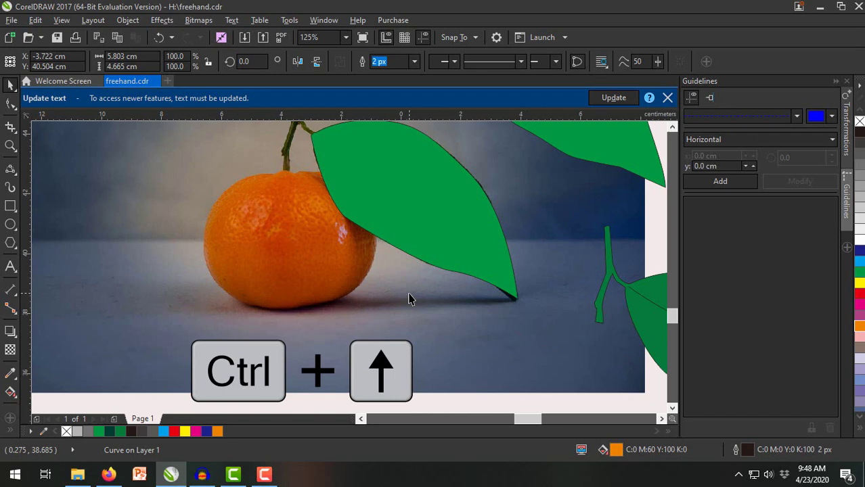
{"action": "key", "text": "ctrl+Up"}
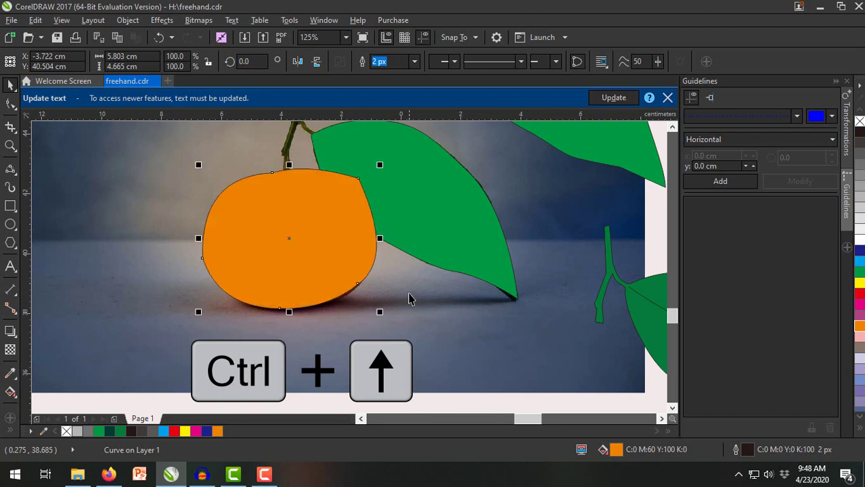
{"action": "scroll", "coordinate": [335, 358], "scroll_direction": "down", "scroll_amount": 1}
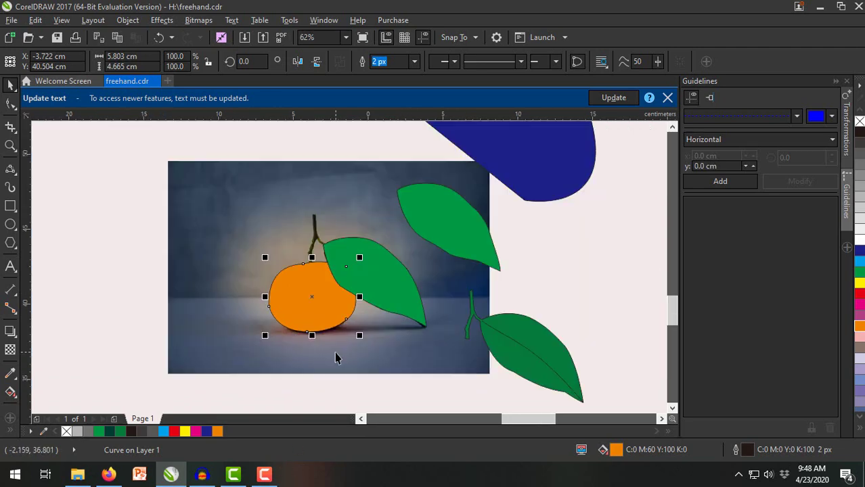
{"action": "left_click", "coordinate": [112, 187]}
{"action": "scroll", "coordinate": [279, 253], "scroll_direction": "down", "scroll_amount": 1}
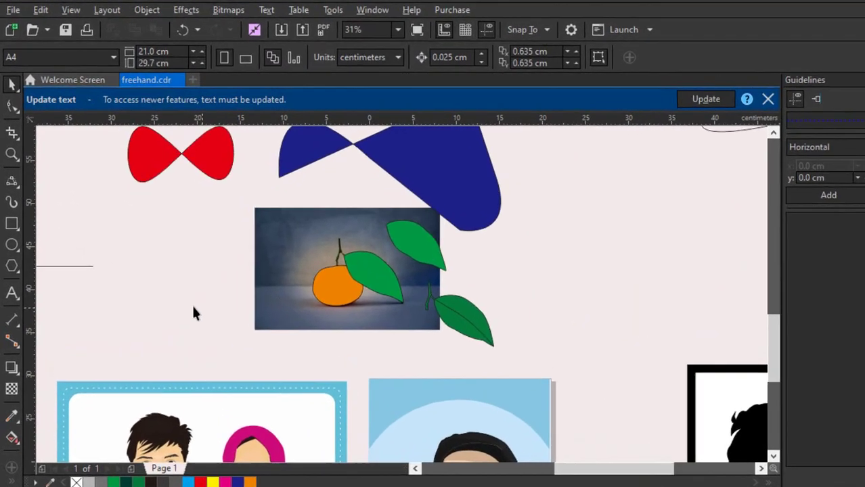
- Draw two horizontal lines with Smart Drawing in the empty area below the portraits, about 117 cm and 179 cm long
{"action": "left_click", "coordinate": [13, 172]}
{"action": "left_click", "coordinate": [25, 215]}
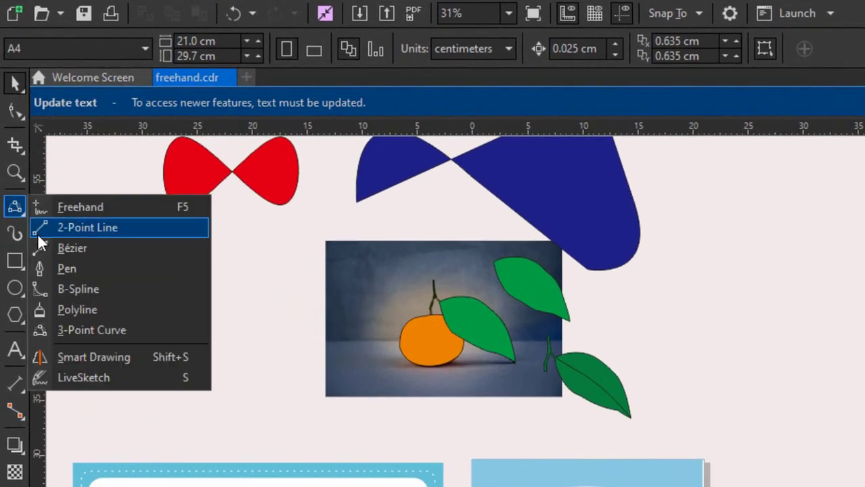
{"action": "left_click", "coordinate": [165, 357]}
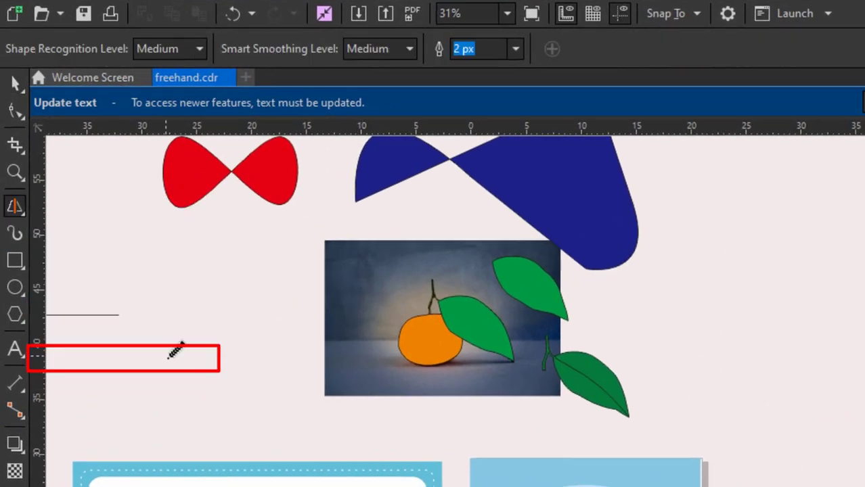
{"action": "scroll", "coordinate": [421, 152], "scroll_direction": "down", "scroll_amount": 4}
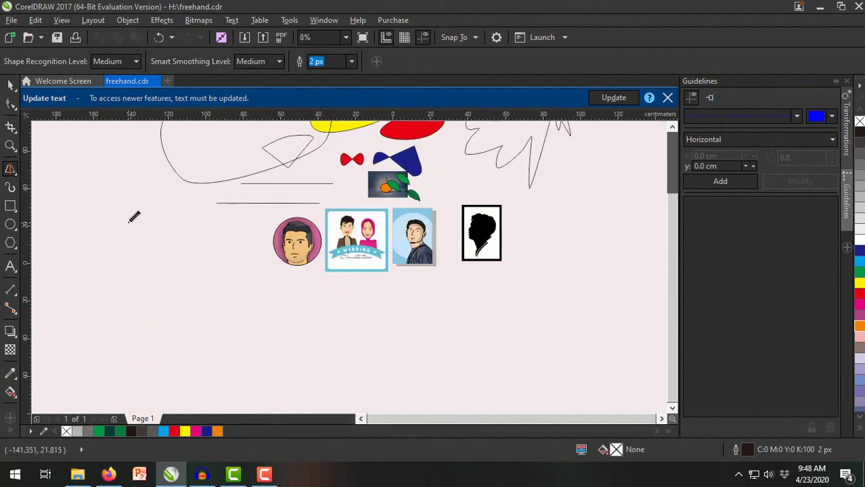
{"action": "scroll", "coordinate": [255, 308], "scroll_direction": "up", "scroll_amount": 2}
{"action": "scroll", "coordinate": [264, 271], "scroll_direction": "down", "scroll_amount": 2}
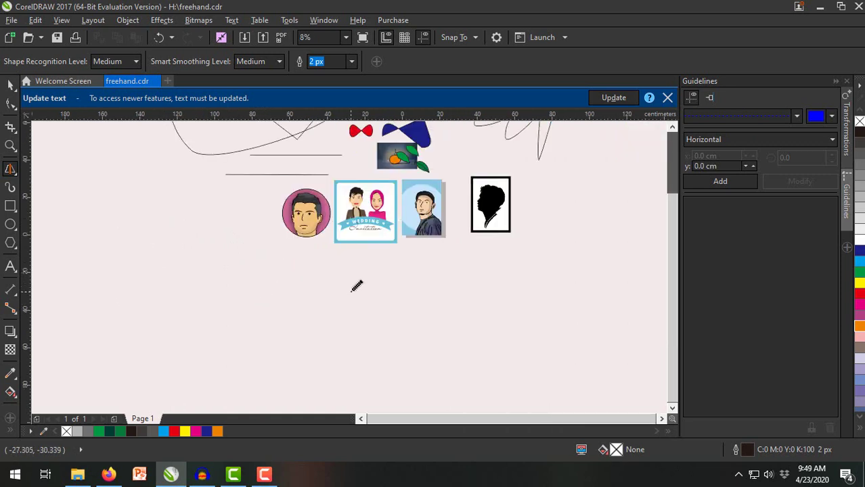
{"action": "scroll", "coordinate": [244, 266], "scroll_direction": "up", "scroll_amount": 2}
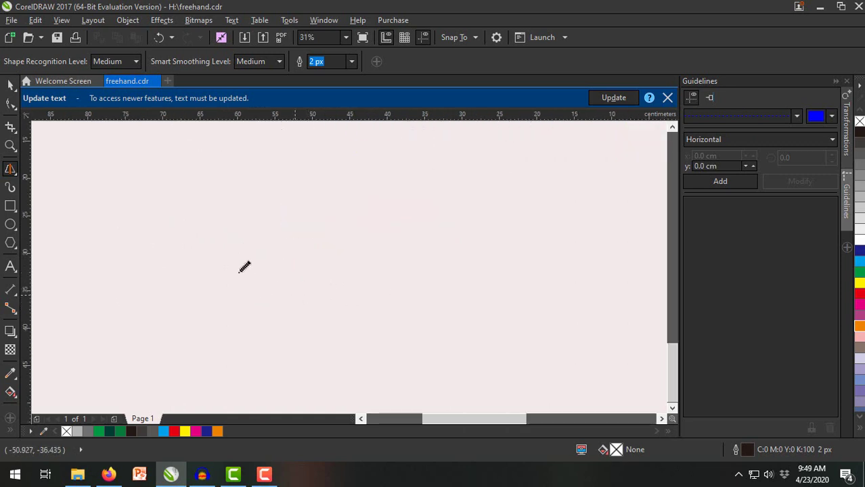
{"action": "scroll", "coordinate": [373, 276], "scroll_direction": "down", "scroll_amount": 3}
{"action": "scroll", "coordinate": [377, 266], "scroll_direction": "up", "scroll_amount": 1}
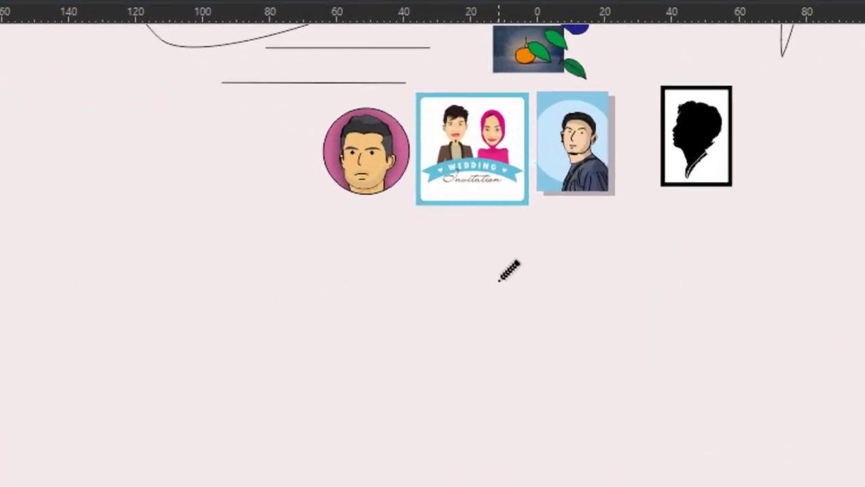
{"action": "scroll", "coordinate": [451, 297], "scroll_direction": "up", "scroll_amount": 2}
{"action": "scroll", "coordinate": [306, 266], "scroll_direction": "down", "scroll_amount": 2}
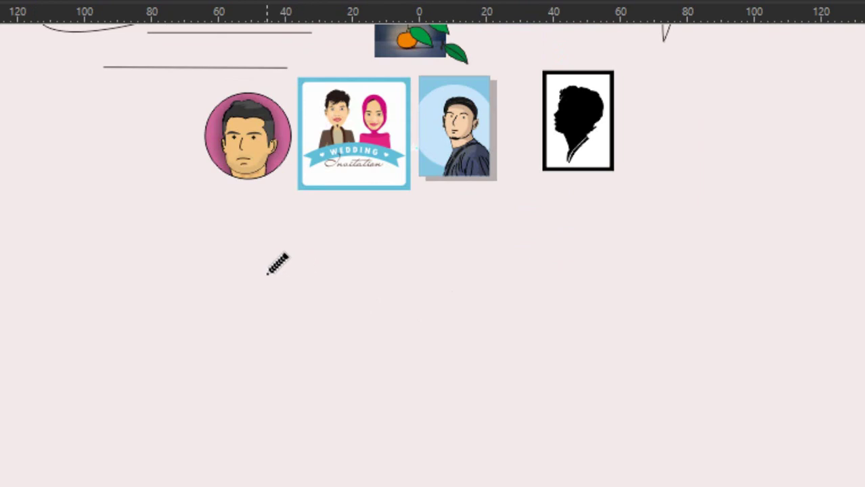
{"action": "scroll", "coordinate": [269, 273], "scroll_direction": "up", "scroll_amount": 2}
{"action": "scroll", "coordinate": [290, 258], "scroll_direction": "down", "scroll_amount": 2}
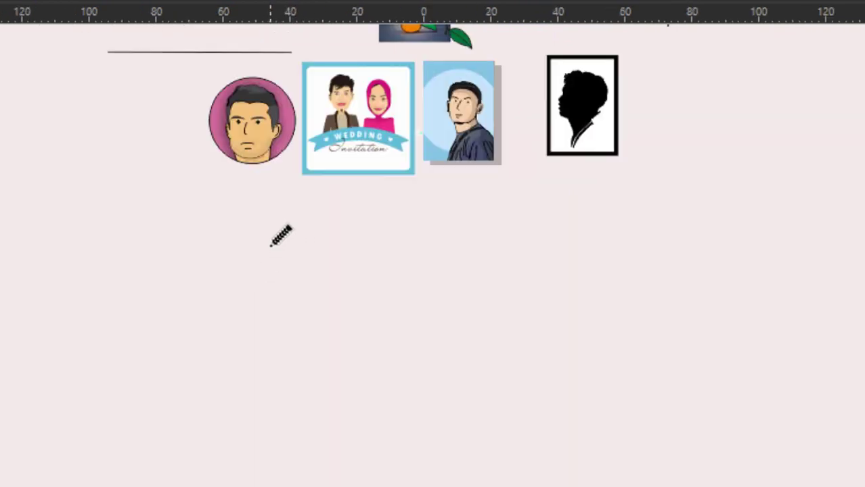
{"action": "left_click_drag", "start_coordinate": [271, 245], "coordinate": [661, 245]}
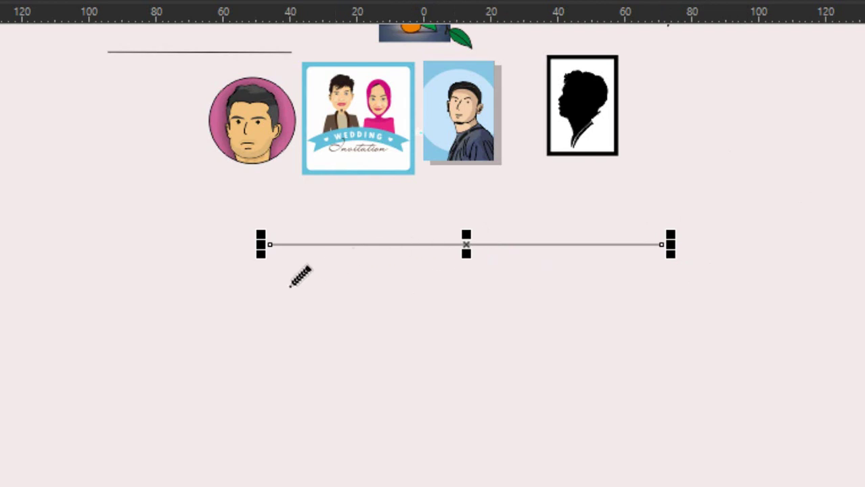
{"action": "mouse_move", "coordinate": [253, 294]}
{"action": "left_mouse_down"}
{"action": "mouse_move", "coordinate": [615, 275]}
{"action": "mouse_move", "coordinate": [854, 283]}
{"action": "mouse_move", "coordinate": [845, 293]}
{"action": "left_mouse_up"}
- Draw two Smart Drawing zigzags, about 77 cm wide beside the horizontal lines and 75 cm wide below them, and dismiss the text update notice
{"action": "mouse_move", "coordinate": [4, 331]}
{"action": "left_mouse_down"}
{"action": "mouse_move", "coordinate": [34, 268]}
{"action": "mouse_move", "coordinate": [34, 350]}
{"action": "mouse_move", "coordinate": [174, 367]}
{"action": "mouse_move", "coordinate": [228, 301]}
{"action": "left_mouse_up"}
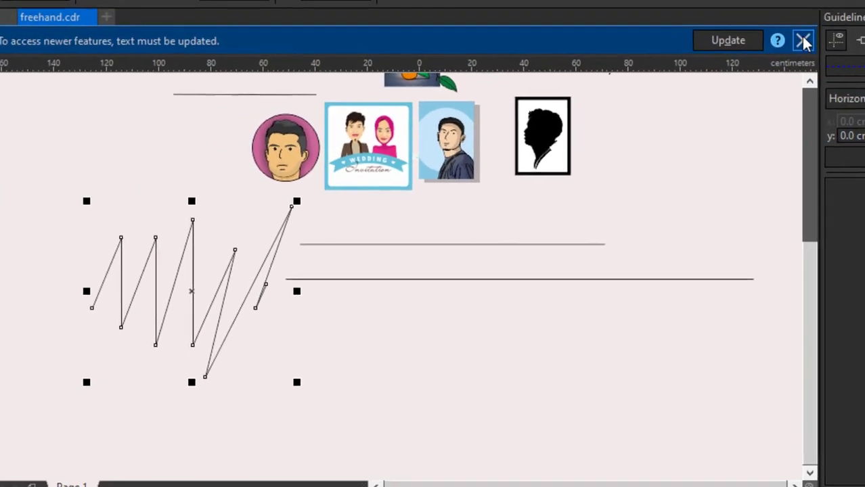
{"action": "left_click", "coordinate": [833, 28]}
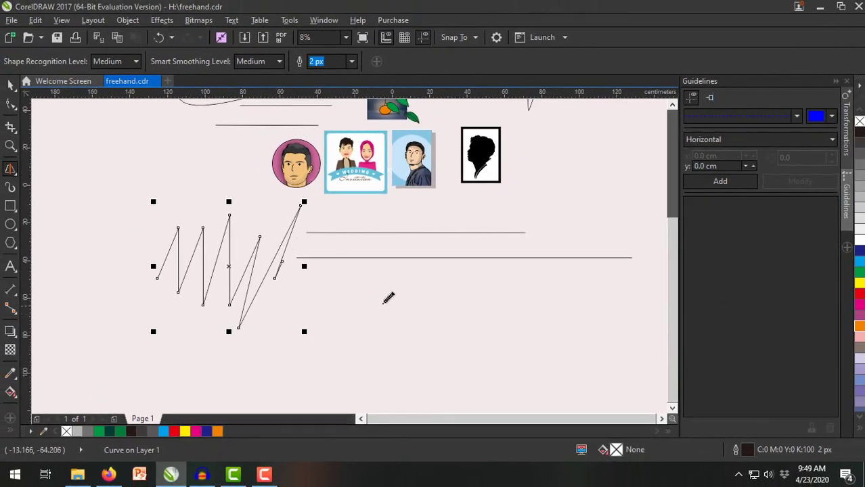
{"action": "mouse_move", "coordinate": [386, 327]}
{"action": "left_mouse_down"}
{"action": "mouse_move", "coordinate": [430, 264]}
{"action": "mouse_move", "coordinate": [509, 297]}
{"action": "mouse_move", "coordinate": [527, 320]}
{"action": "left_mouse_up"}
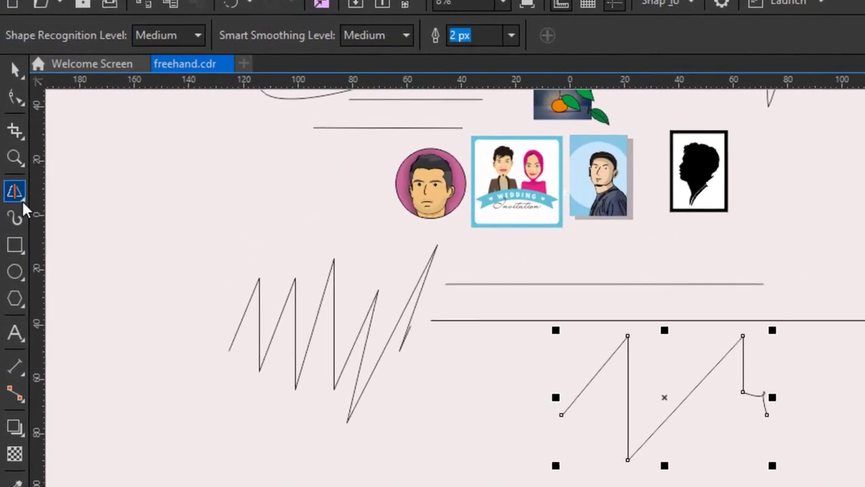
- Join the two ends of the large left zigzag with a rounded LiveSketch stroke looping underneath it
{"action": "left_click", "coordinate": [17, 183]}
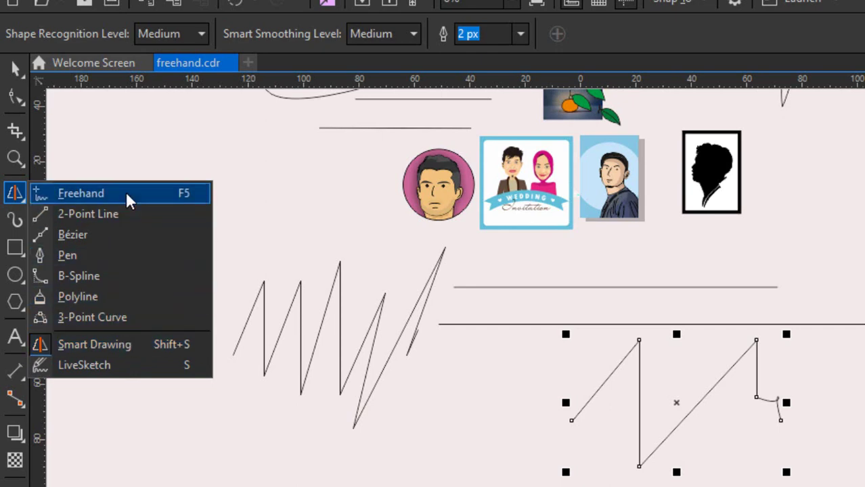
{"action": "left_click", "coordinate": [104, 365]}
{"action": "scroll", "coordinate": [271, 332], "scroll_direction": "down", "scroll_amount": 3}
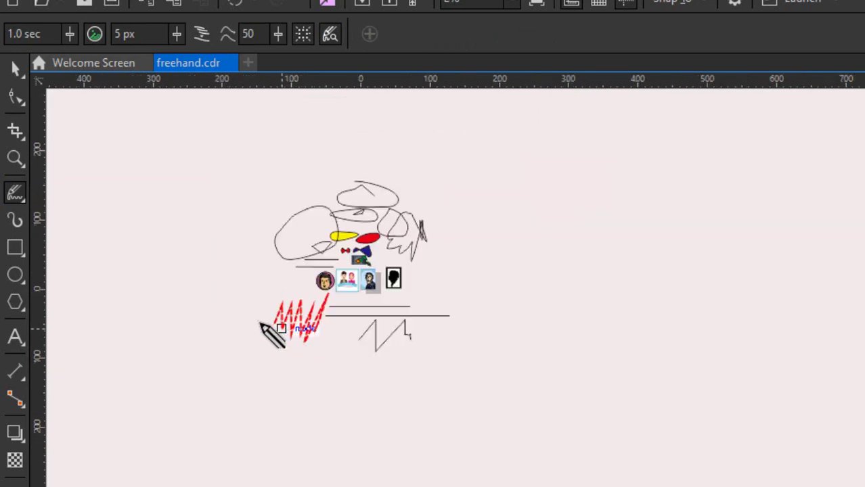
{"action": "scroll", "coordinate": [291, 325], "scroll_direction": "up", "scroll_amount": 3}
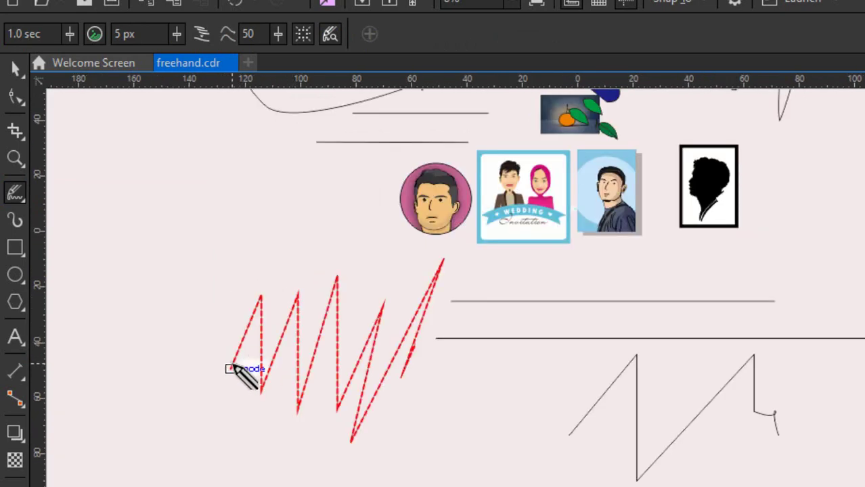
{"action": "mouse_move", "coordinate": [230, 368]}
{"action": "left_mouse_down"}
{"action": "mouse_move", "coordinate": [413, 450]}
{"action": "mouse_move", "coordinate": [438, 395]}
{"action": "mouse_move", "coordinate": [425, 357]}
{"action": "left_mouse_up"}
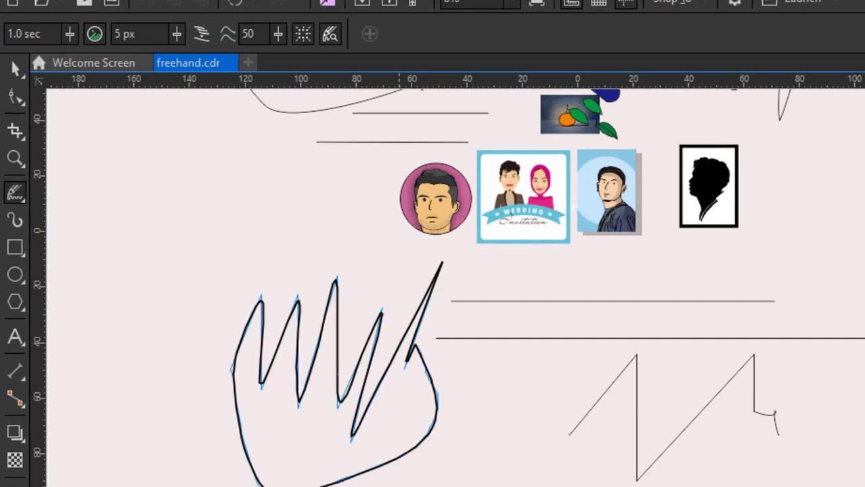
- Sketch a wavy LiveSketch stroke between the right zigzag's two peaks and scribble back over it, winding down past its left side
{"action": "scroll", "coordinate": [445, 387], "scroll_direction": "down", "scroll_amount": 4}
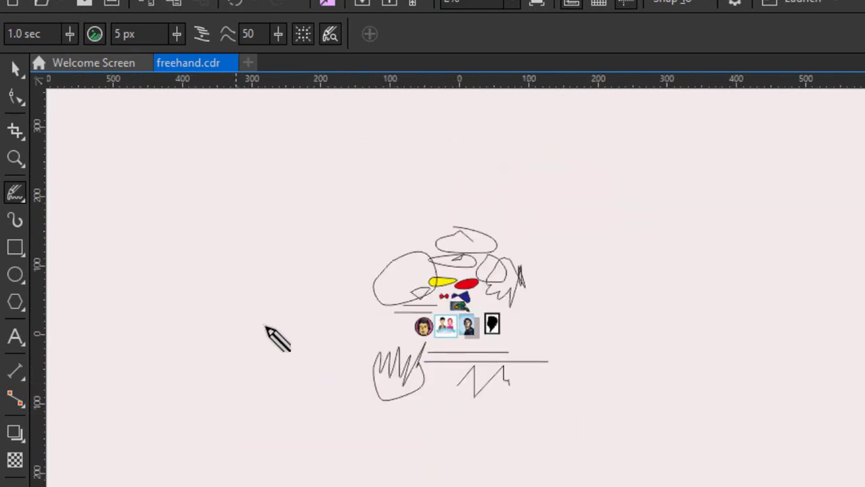
{"action": "scroll", "coordinate": [465, 366], "scroll_direction": "up", "scroll_amount": 4}
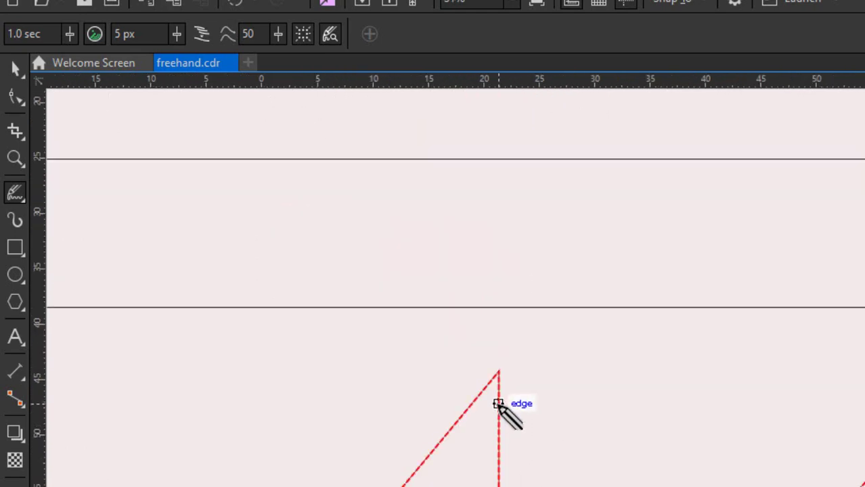
{"action": "mouse_move", "coordinate": [499, 404]}
{"action": "left_mouse_down"}
{"action": "mouse_move", "coordinate": [554, 375]}
{"action": "mouse_move", "coordinate": [644, 388]}
{"action": "mouse_move", "coordinate": [701, 408]}
{"action": "mouse_move", "coordinate": [837, 397]}
{"action": "left_mouse_up"}
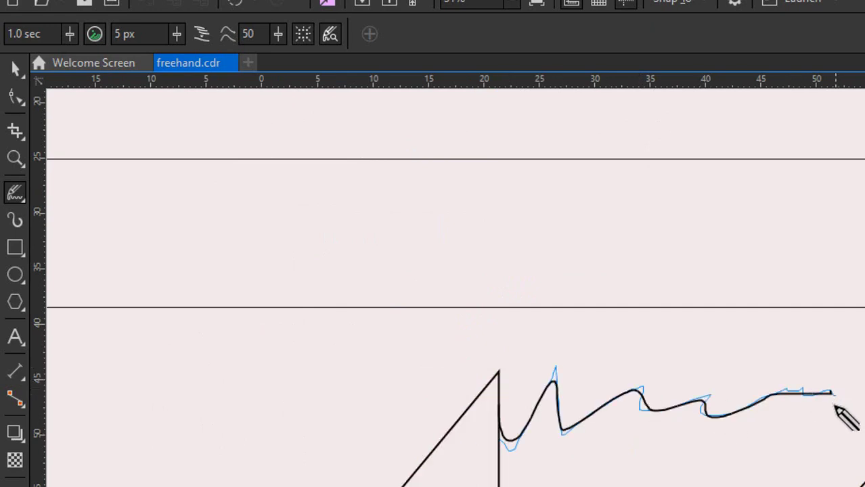
{"action": "scroll", "coordinate": [584, 431], "scroll_direction": "down", "scroll_amount": 2}
{"action": "scroll", "coordinate": [697, 419], "scroll_direction": "up", "scroll_amount": 2}
{"action": "scroll", "coordinate": [457, 431], "scroll_direction": "up", "scroll_amount": 2}
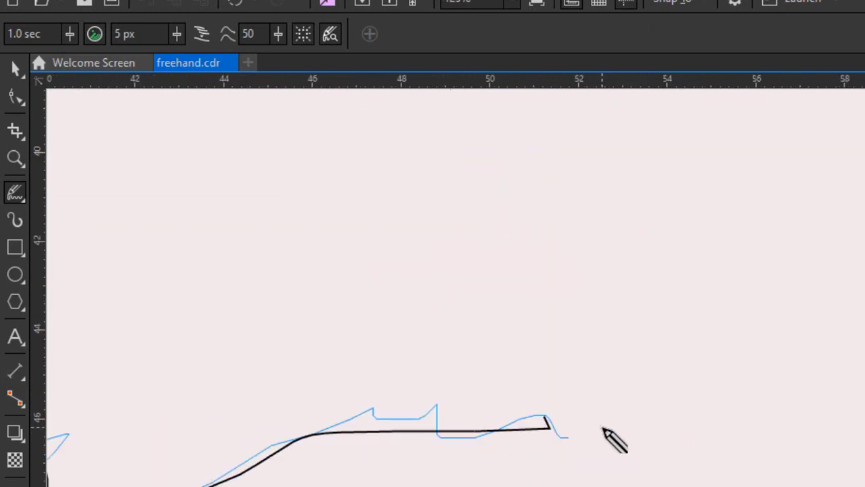
{"action": "left_click_drag", "start_coordinate": [545, 417], "coordinate": [864, 230]}
{"action": "scroll", "coordinate": [776, 234], "scroll_direction": "down", "scroll_amount": 4}
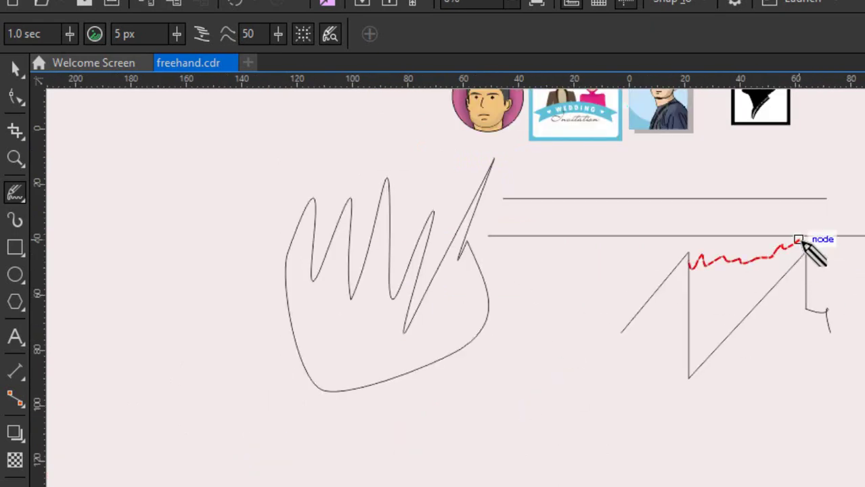
{"action": "mouse_move", "coordinate": [807, 233]}
{"action": "left_mouse_down"}
{"action": "mouse_move", "coordinate": [717, 272]}
{"action": "mouse_move", "coordinate": [528, 391]}
{"action": "mouse_move", "coordinate": [682, 300]}
{"action": "mouse_move", "coordinate": [689, 267]}
{"action": "left_mouse_up"}
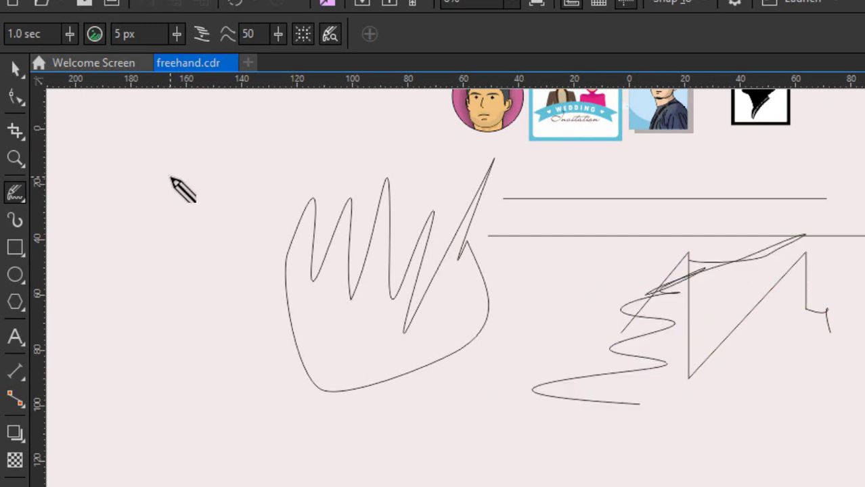
- Sketch a LiveSketch scribble and a pointed rounded loop left of the hand-like outline, about 95 by 90 cm together, and switch to the Pick tool
{"action": "mouse_move", "coordinate": [169, 177]}
{"action": "left_mouse_down"}
{"action": "mouse_move", "coordinate": [228, 180]}
{"action": "mouse_move", "coordinate": [372, 153]}
{"action": "mouse_move", "coordinate": [367, 174]}
{"action": "mouse_move", "coordinate": [372, 133]}
{"action": "mouse_move", "coordinate": [293, 98]}
{"action": "mouse_move", "coordinate": [247, 151]}
{"action": "mouse_move", "coordinate": [181, 170]}
{"action": "mouse_move", "coordinate": [222, 169]}
{"action": "mouse_move", "coordinate": [170, 184]}
{"action": "left_mouse_up"}
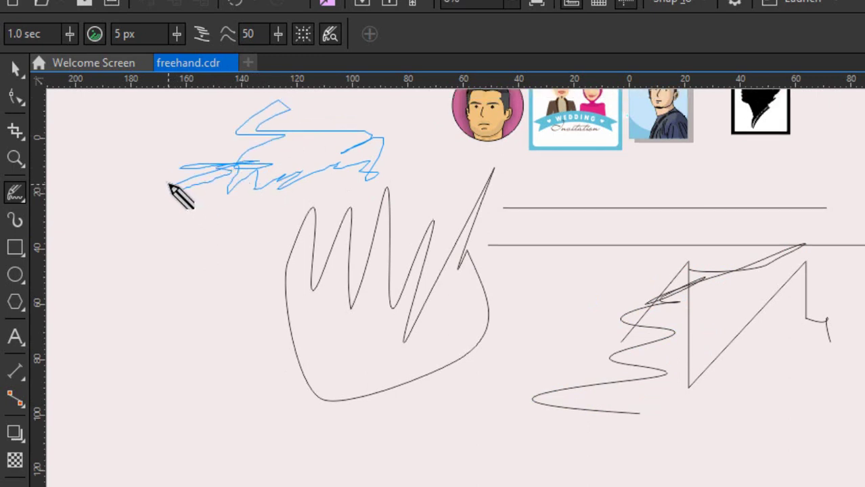
{"action": "mouse_move", "coordinate": [150, 288]}
{"action": "left_mouse_down"}
{"action": "mouse_move", "coordinate": [224, 241]}
{"action": "mouse_move", "coordinate": [199, 343]}
{"action": "mouse_move", "coordinate": [124, 287]}
{"action": "mouse_move", "coordinate": [150, 287]}
{"action": "left_mouse_up"}
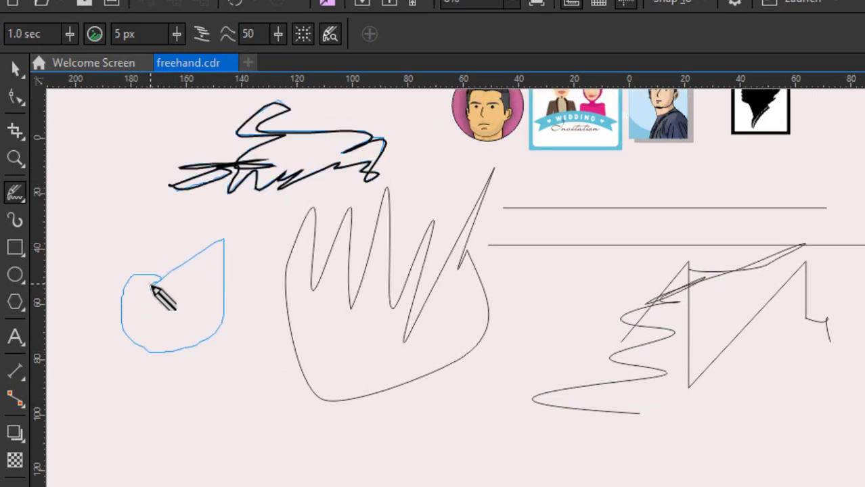
{"action": "left_click", "coordinate": [12, 70]}
{"action": "scroll", "coordinate": [562, 301], "scroll_direction": "down", "scroll_amount": 2}
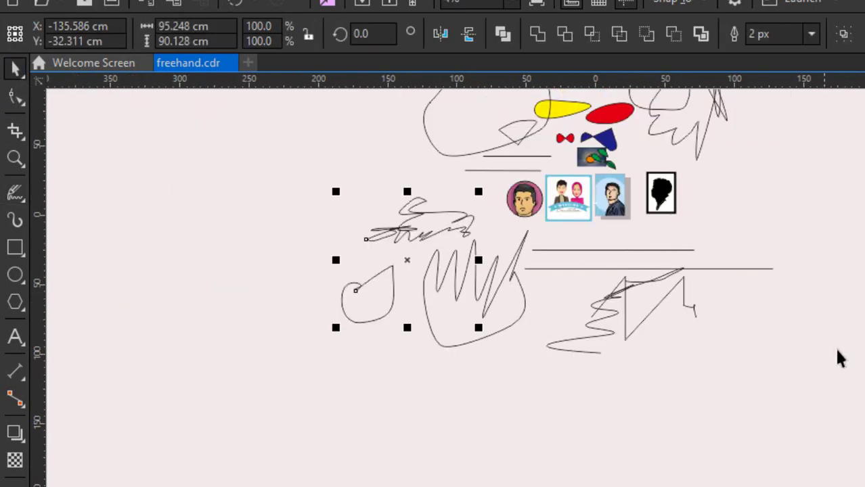
{"action": "left_click", "coordinate": [679, 106]}
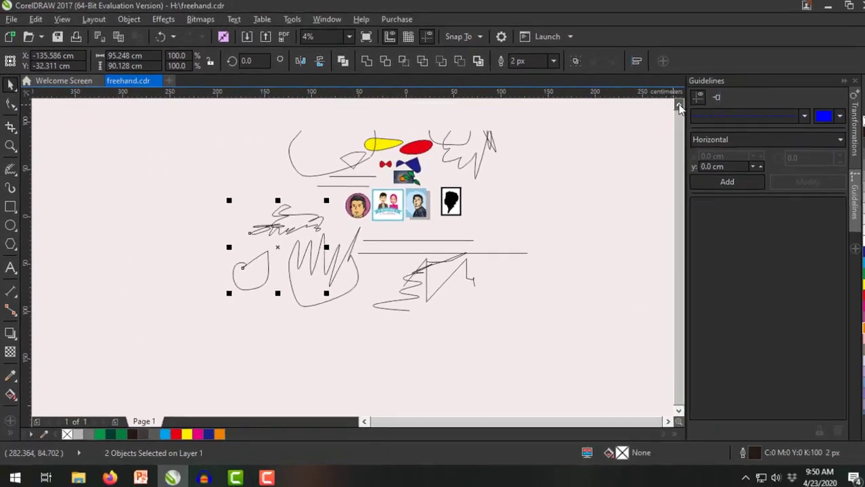
{"action": "left_click", "coordinate": [673, 107]}
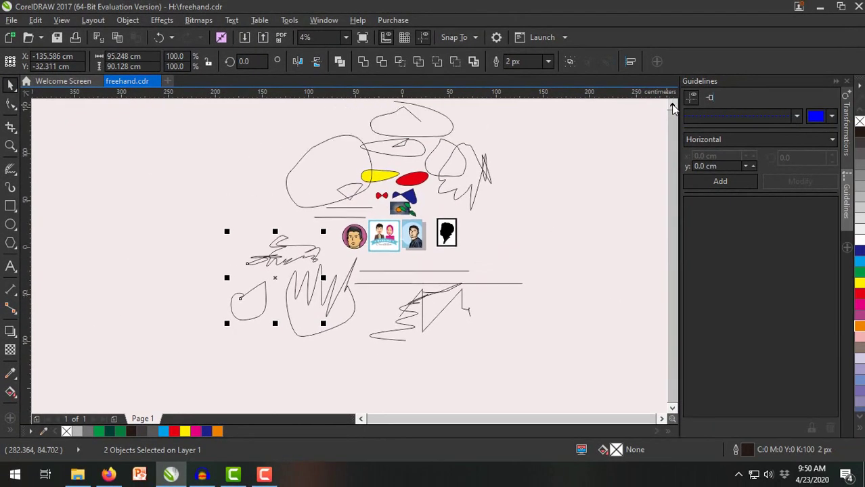